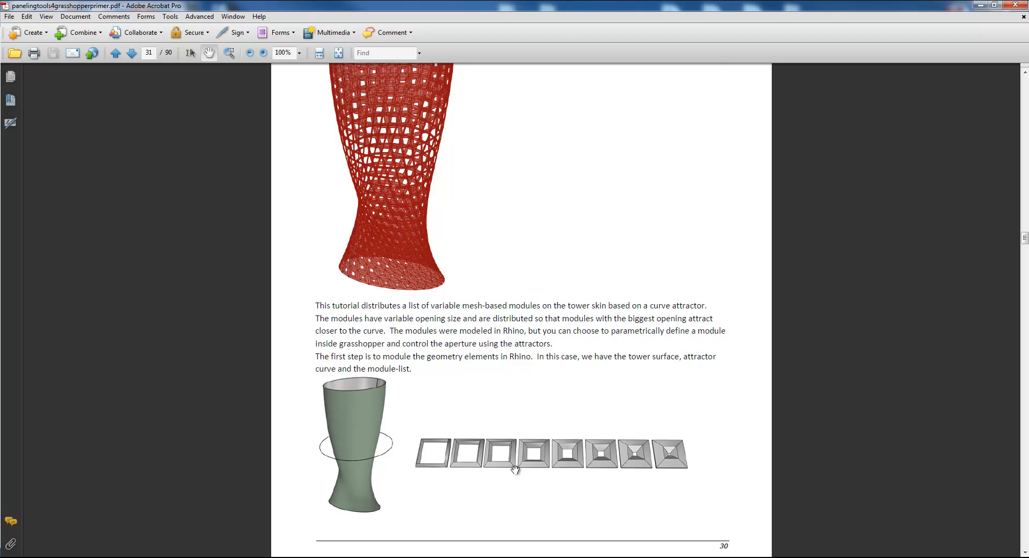
# Step: Move the Grasshopper window aside to uncover the Rhino viewport
pyautogui.scroll(2, 406, 394)
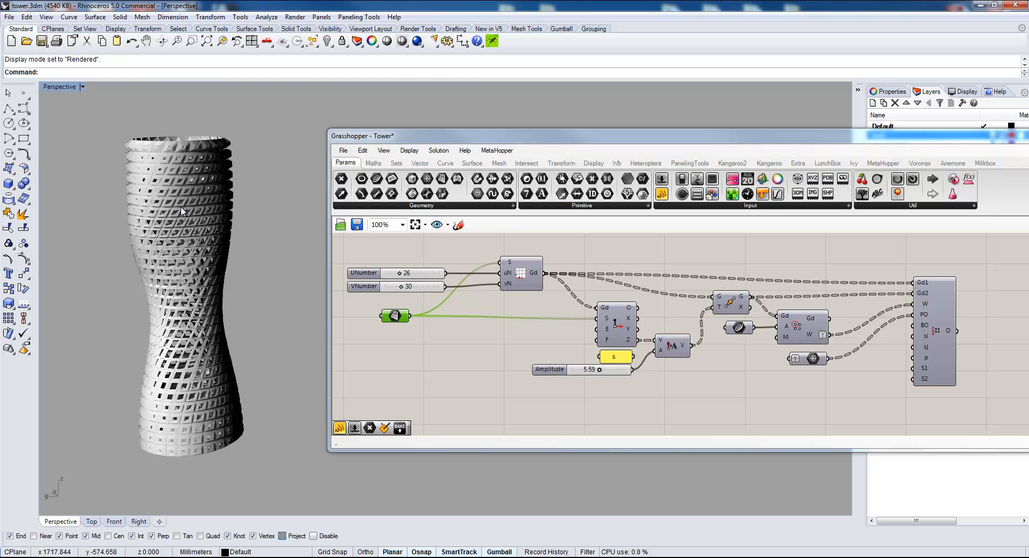
pyautogui.moveTo(437, 142); pyautogui.dragTo(398, 128)
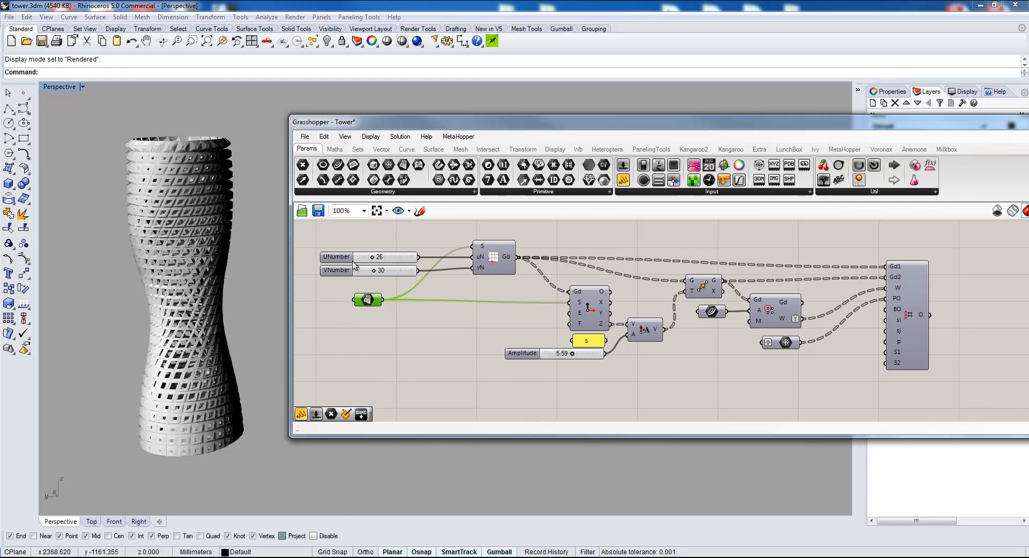
pyautogui.moveTo(365, 305); pyautogui.dragTo(398, 305)
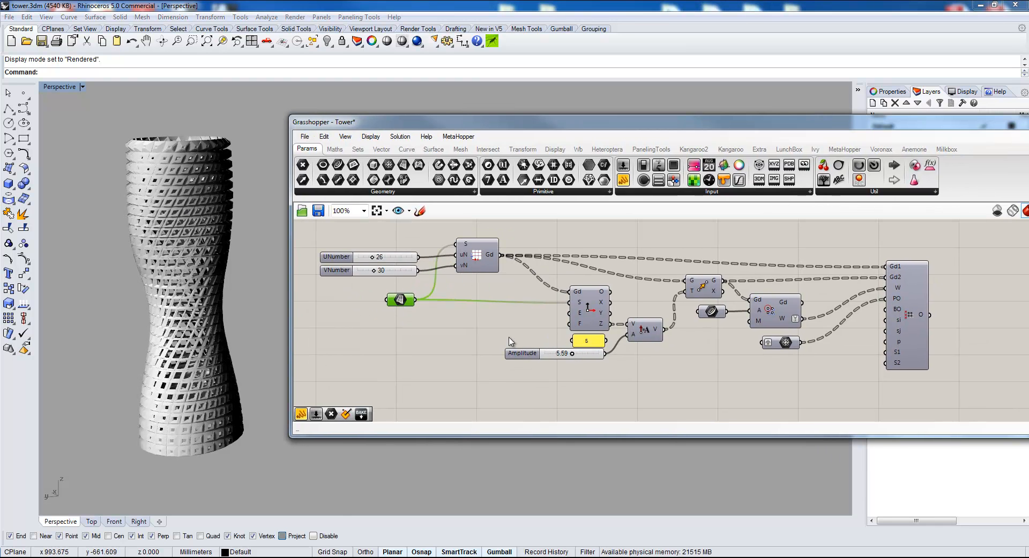
pyautogui.moveTo(332, 121); pyautogui.dragTo(352, 119)
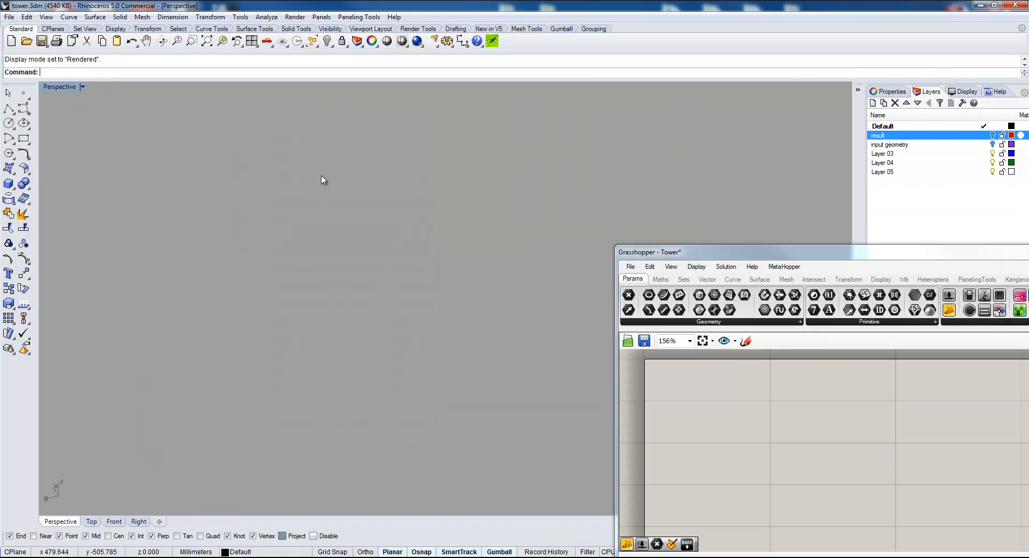
# Step: In the Top view, draw an ellipse centred on the origin, with its long axis along X and a second-axis radius of about 26.5 mm
pyautogui.doubleClick(53, 87)
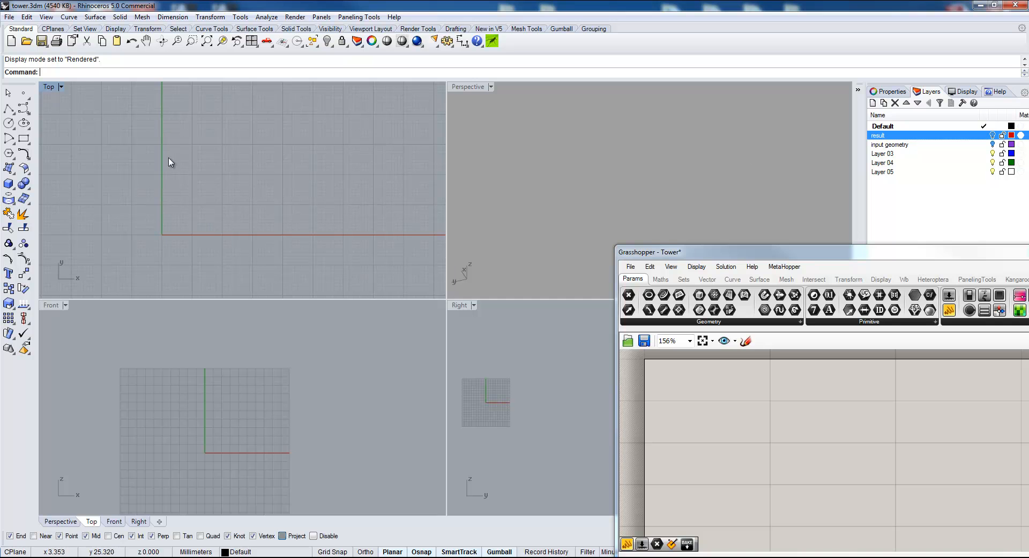
pyautogui.click(9, 139)
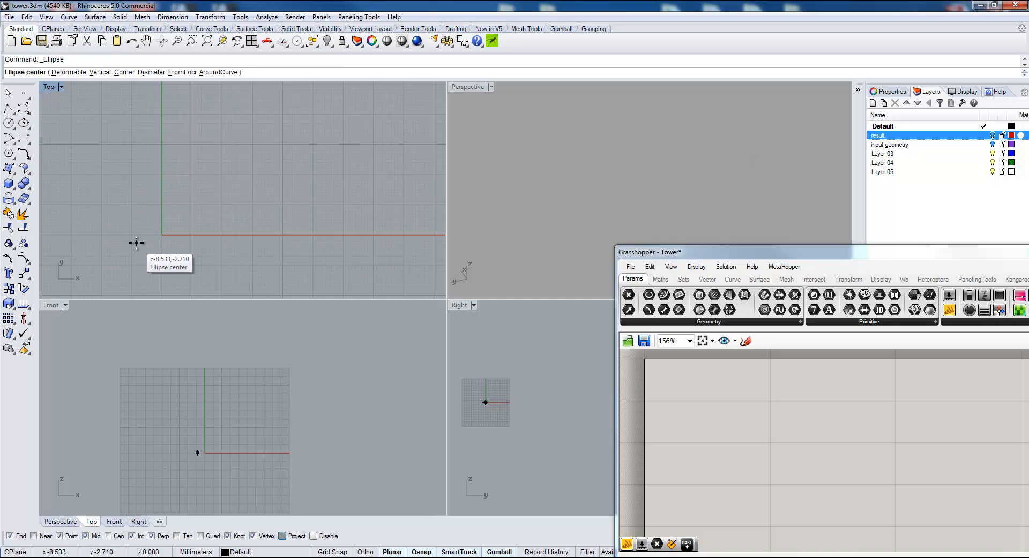
pyautogui.click(162, 235)
pyautogui.click(289, 236)
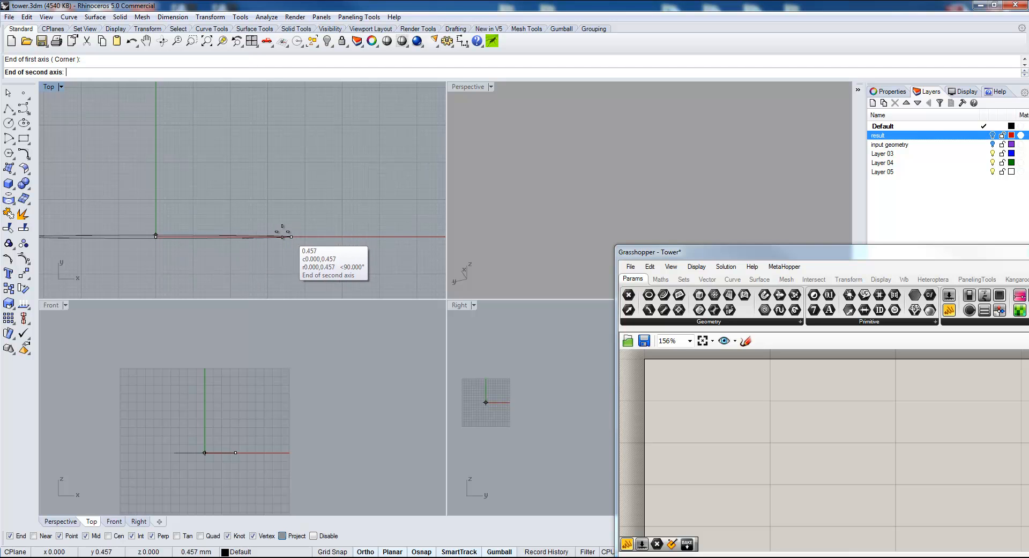
pyautogui.scroll(-2, 265, 193)
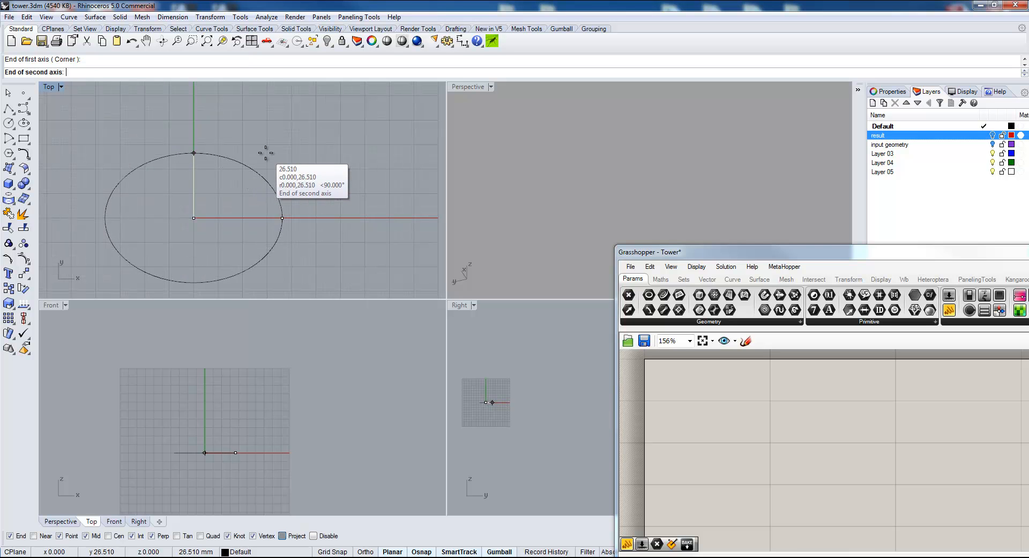
pyautogui.click(266, 153)
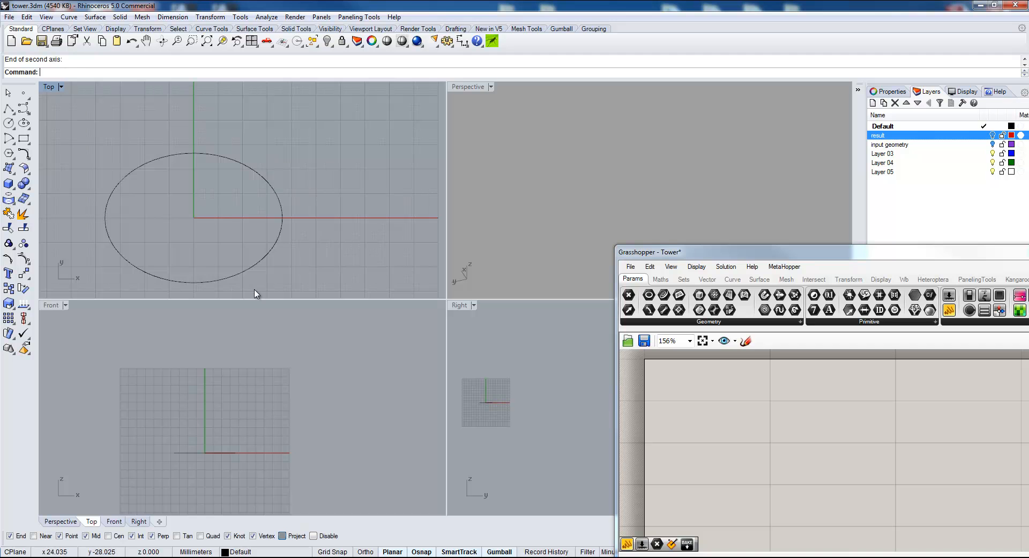
# Step: In the Front view, copy the ellipse straight up twice, to about 86 mm and about 164 mm above the original
pyautogui.click(246, 273)
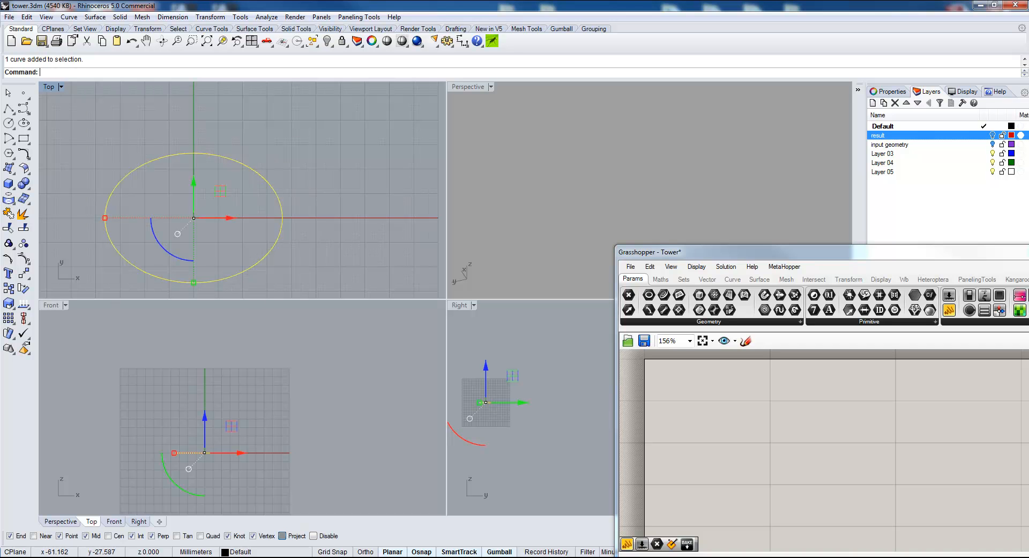
pyautogui.click(10, 290)
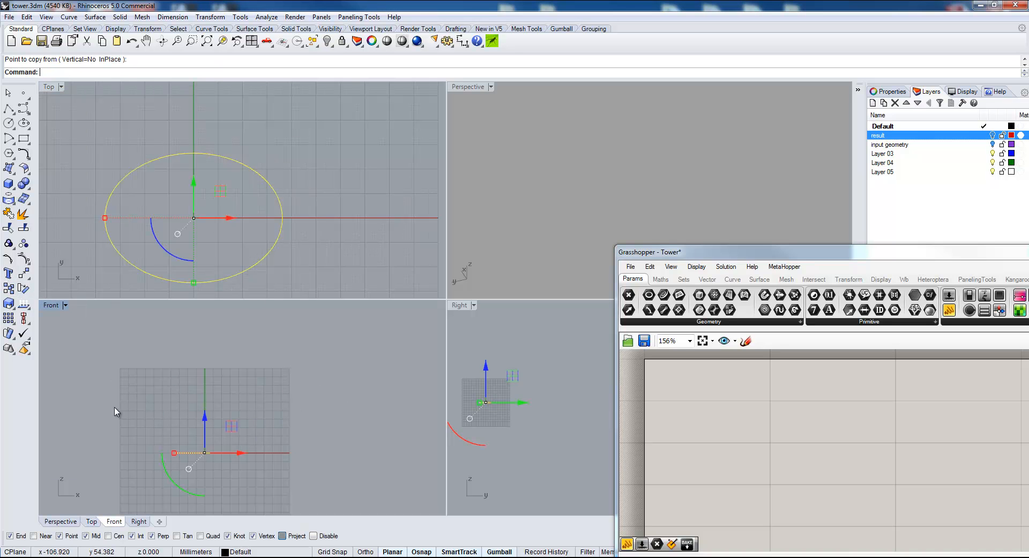
pyautogui.click(124, 451)
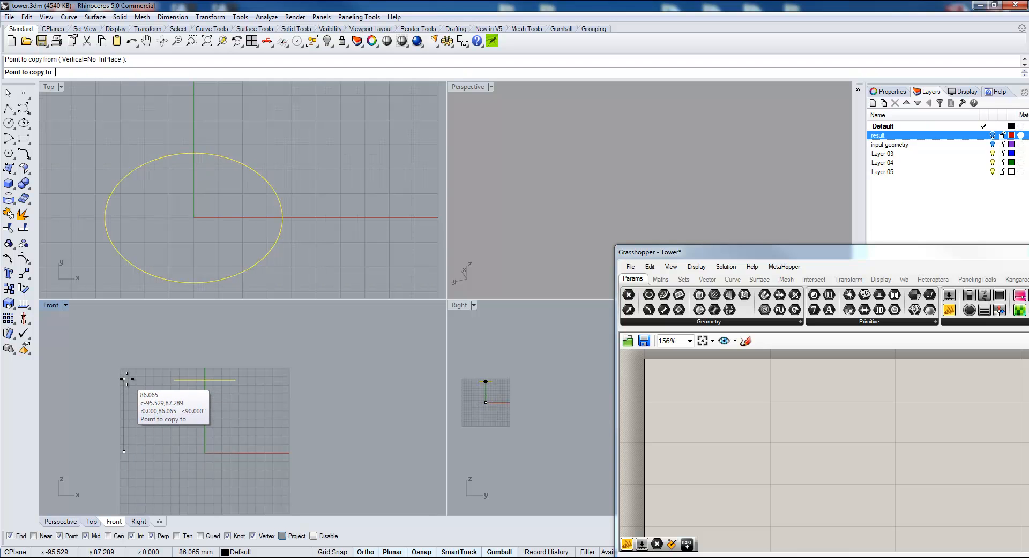
pyautogui.scroll(-5, 126, 333)
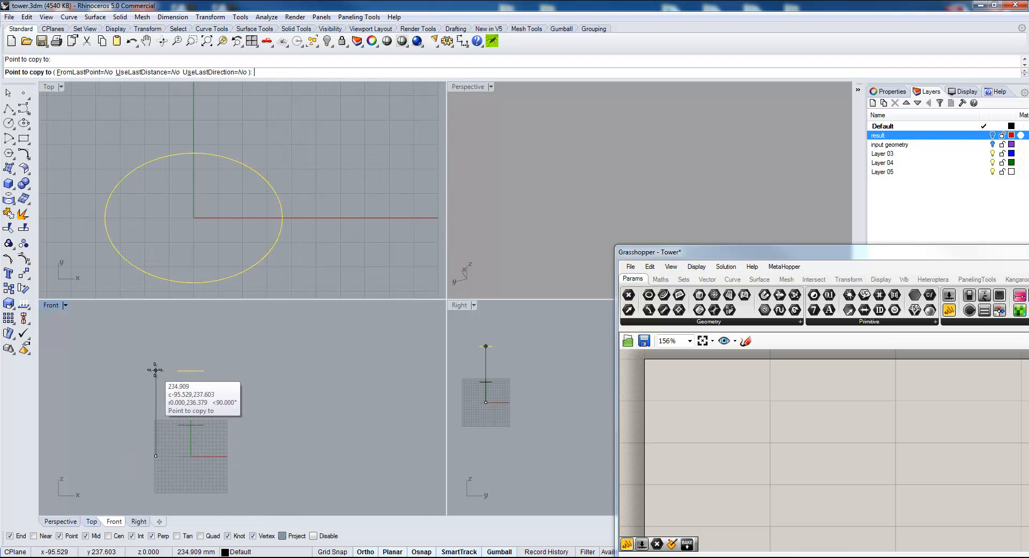
pyautogui.click(153, 397)
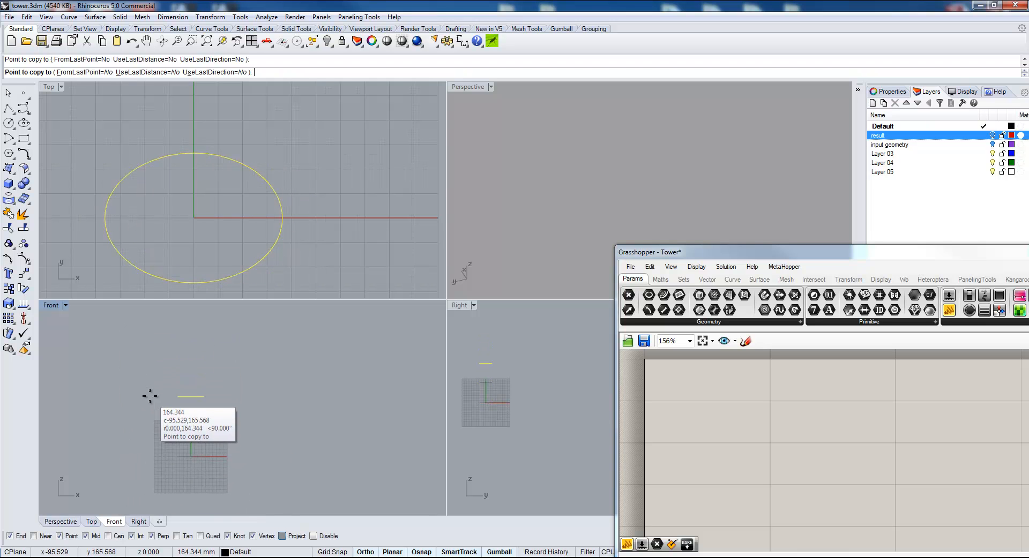
pyautogui.rightClick(368, 415)
# Step: Scale the middle ellipse down proportionally about its centre so the tower profile gets a narrower waist
pyautogui.moveTo(185, 439); pyautogui.dragTo(211, 379, button='right')
pyautogui.scroll(8, 212, 380)
pyautogui.moveTo(179, 349); pyautogui.dragTo(175, 385, button='right')
pyautogui.click(196, 388)
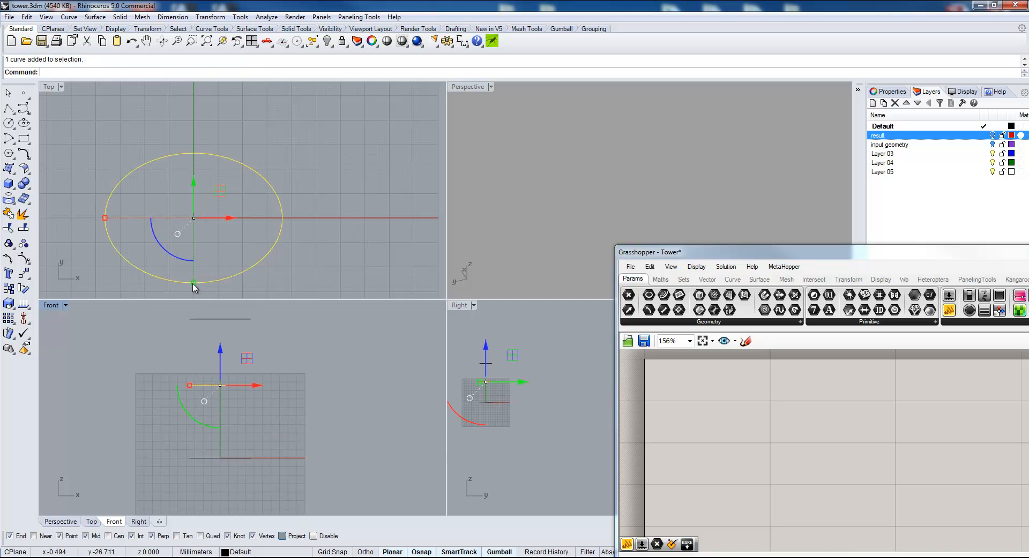
pyautogui.moveTo(193, 283); pyautogui.dragTo(193, 272)
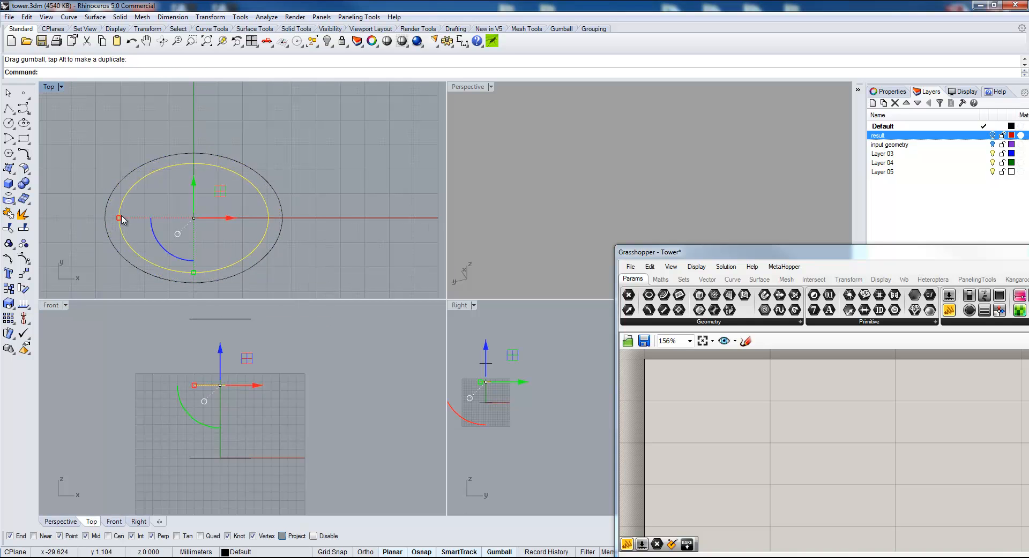
pyautogui.moveTo(196, 276); pyautogui.dragTo(194, 269)
pyautogui.press('Escape')
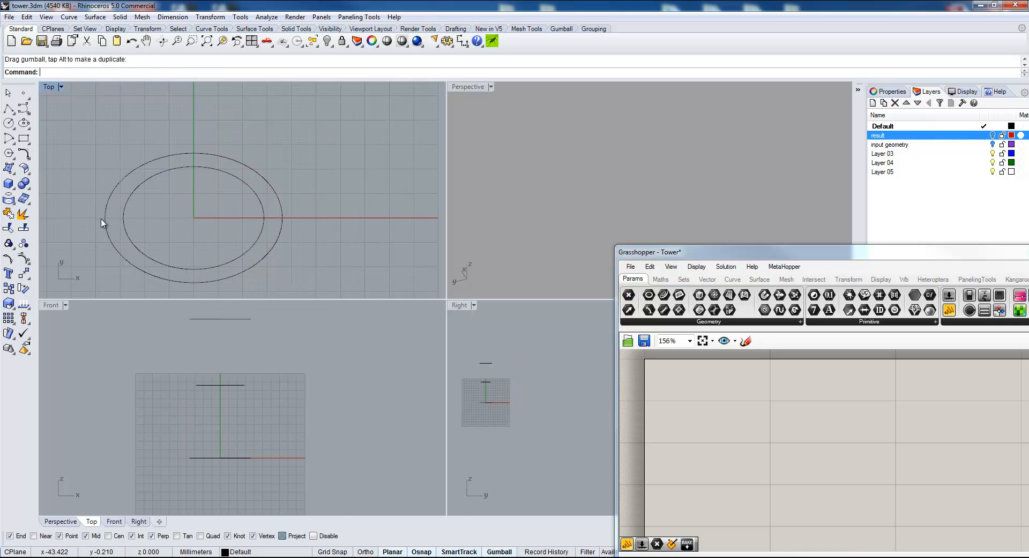
# Step: Widen the top ellipse slightly along X and stretch it slightly along Y
pyautogui.click(215, 319)
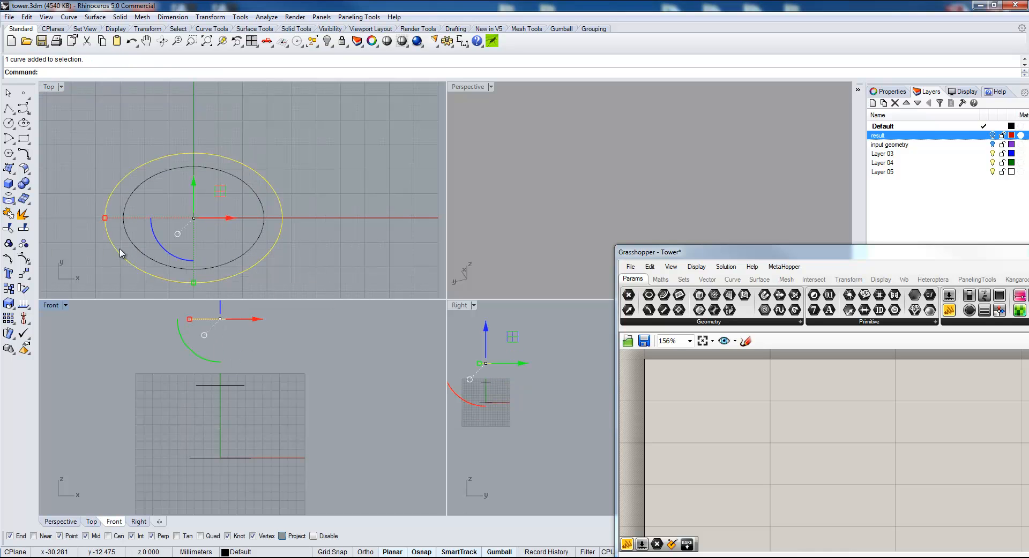
pyautogui.moveTo(105, 219); pyautogui.dragTo(96, 218)
pyautogui.press('alt')
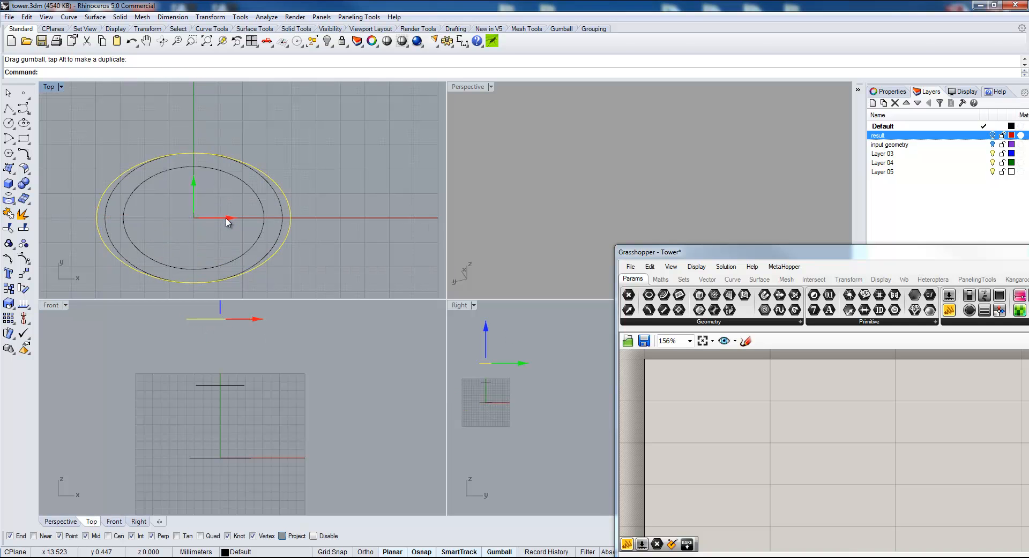
pyautogui.click(226, 219)
pyautogui.click(91, 264)
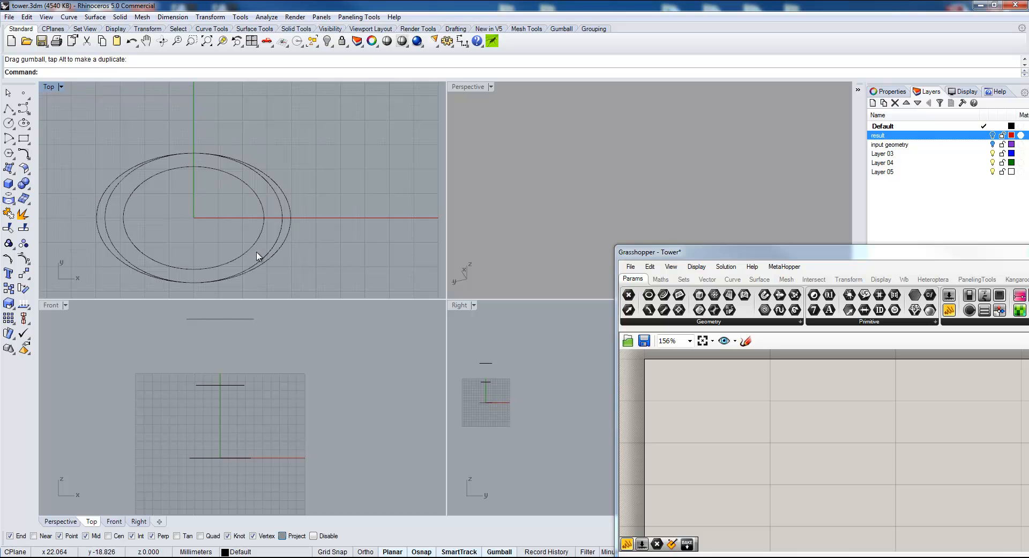
pyautogui.click(296, 237)
pyautogui.moveTo(194, 283); pyautogui.dragTo(194, 287)
pyautogui.moveTo(289, 277); pyautogui.dragTo(300, 258, button='right')
pyautogui.press('Escape')
# Step: Stretch the bottom ellipse along Y so that it extends beyond the top ellipse in that direction
pyautogui.click(214, 457)
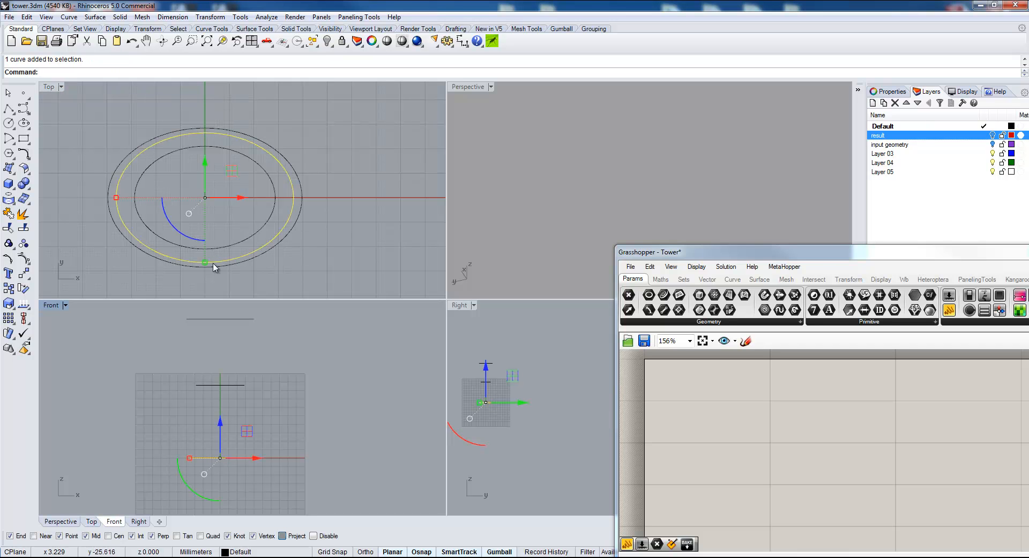
pyautogui.moveTo(205, 264); pyautogui.dragTo(207, 279)
pyautogui.click(312, 237)
pyautogui.moveTo(320, 270); pyautogui.dragTo(317, 247, button='right')
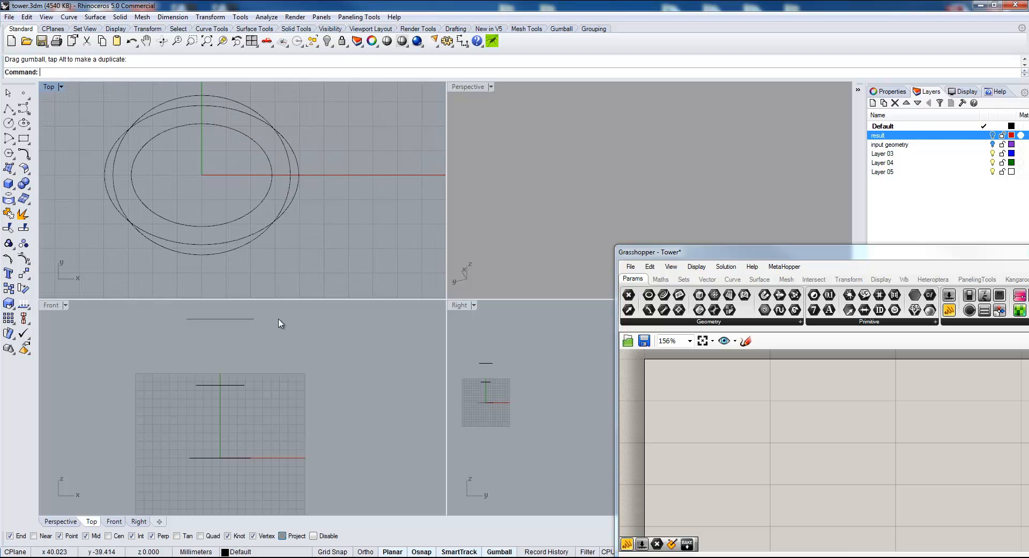
# Step: Loft a surface through the bottom, middle and top ellipses, keeping the default seam and loft options
pyautogui.moveTo(236, 395); pyautogui.dragTo(227, 437, button='right')
pyautogui.moveTo(165, 405); pyautogui.dragTo(177, 389, button='right')
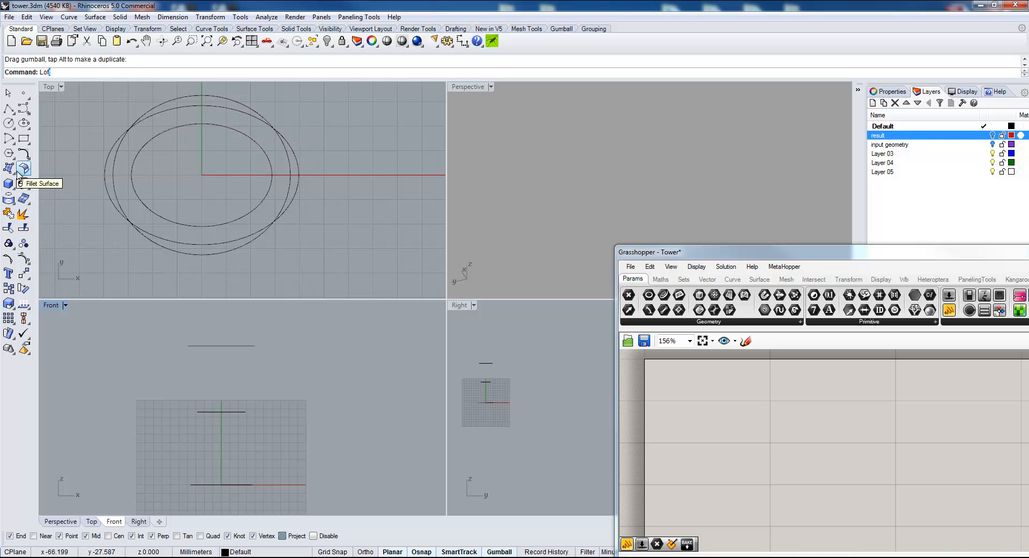
pyautogui.write('t')
pyautogui.press('Return')
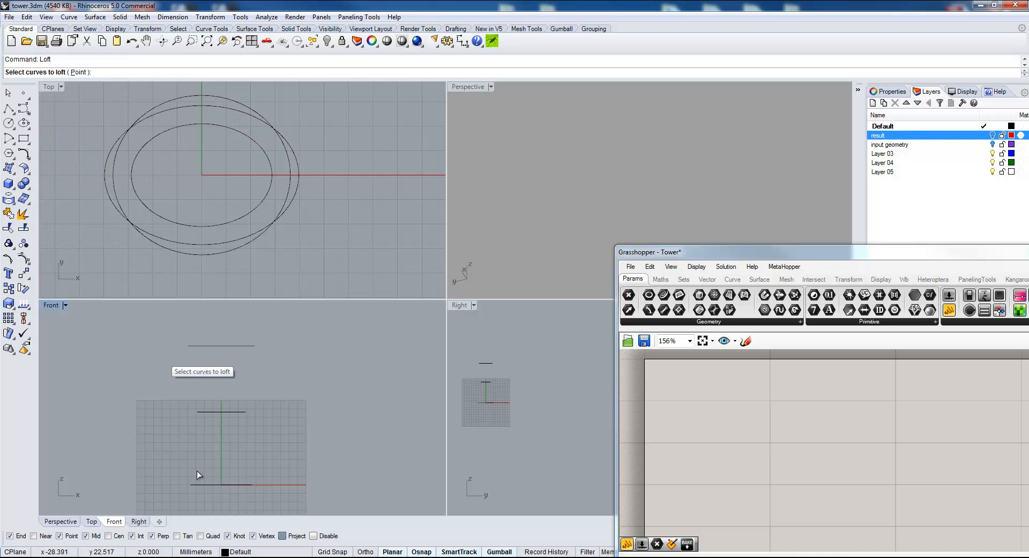
pyautogui.click(195, 486)
pyautogui.click(200, 413)
pyautogui.click(200, 346)
pyautogui.press('Return')
pyautogui.press('Return')
pyautogui.press('Return')
# Step: Maximize the Perspective view, fit the lofted tower in it and set the display mode to Shaded
pyautogui.doubleClick(466, 89)
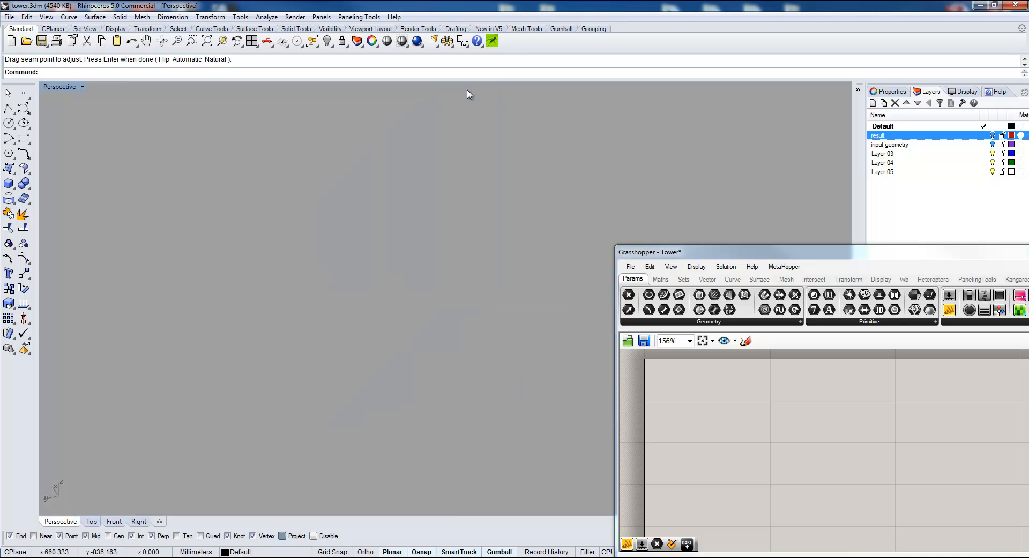
pyautogui.click(206, 41)
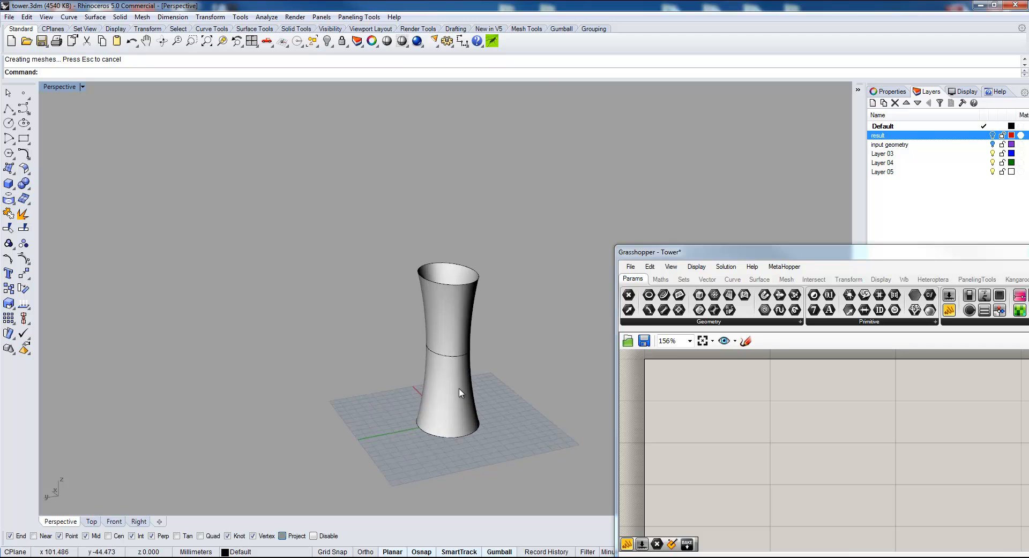
pyautogui.scroll(3, 460, 394)
pyautogui.click(453, 278)
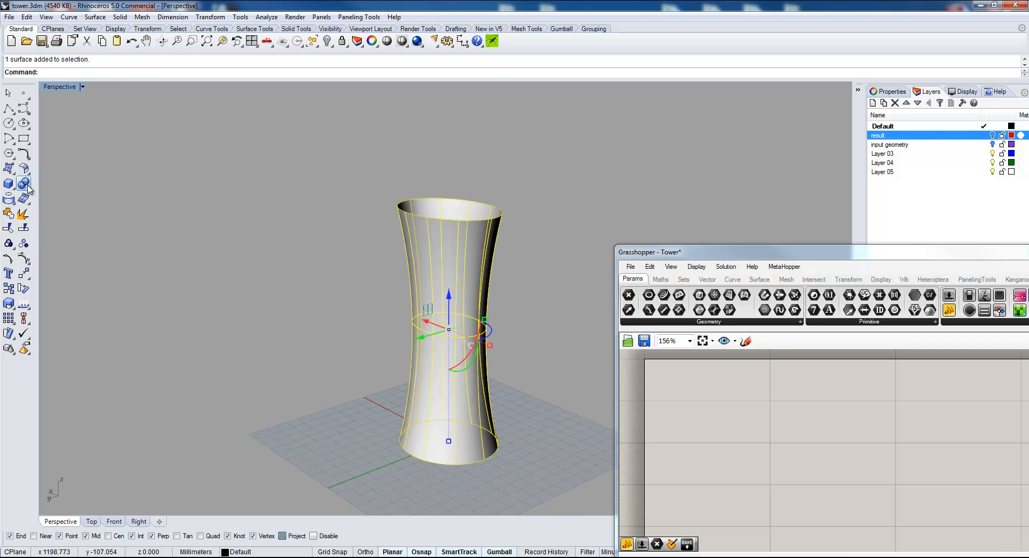
pyautogui.click(82, 86)
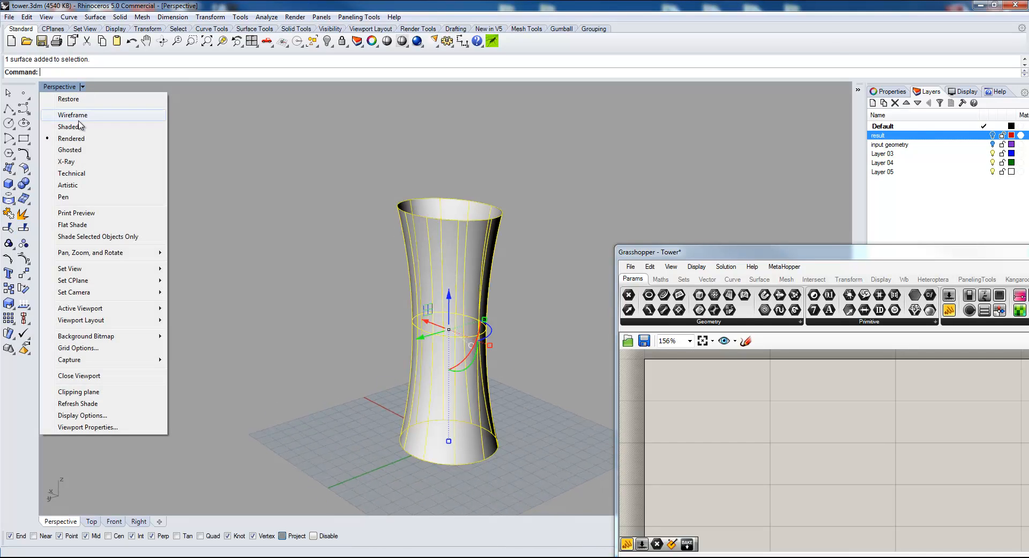
pyautogui.click(79, 126)
pyautogui.moveTo(452, 252)
pyautogui.mouseDown(button='right')
pyautogui.moveTo(379, 241)
pyautogui.moveTo(320, 166)
pyautogui.moveTo(291, 221)
pyautogui.mouseUp(button='right')
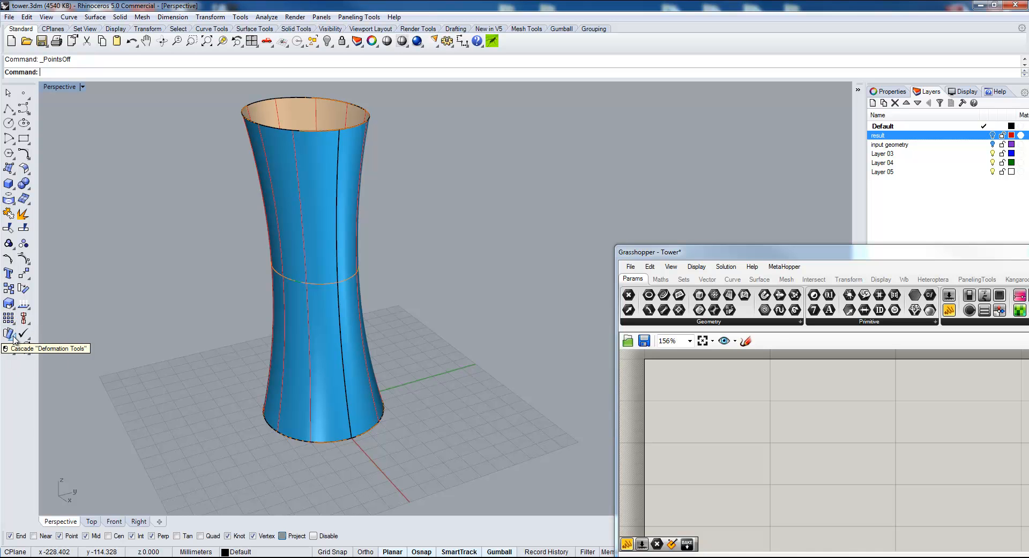
# Step: Twist the tower surface by nearly half a turn about a vertical axis from the origin to a height of about 184.5 mm
pyautogui.click(9, 333)
pyautogui.click(85, 338)
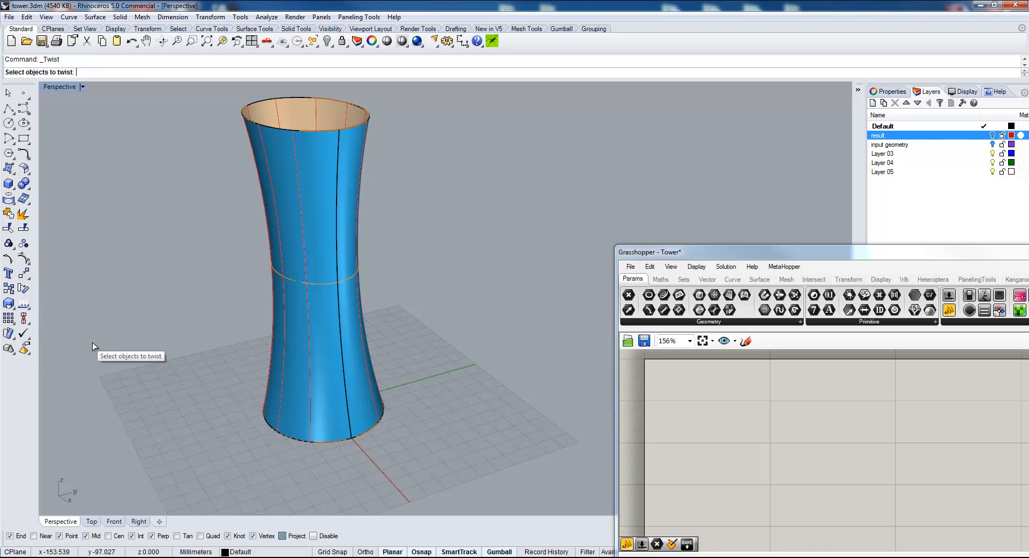
pyautogui.click(323, 220)
pyautogui.press('Return')
pyautogui.write('0')
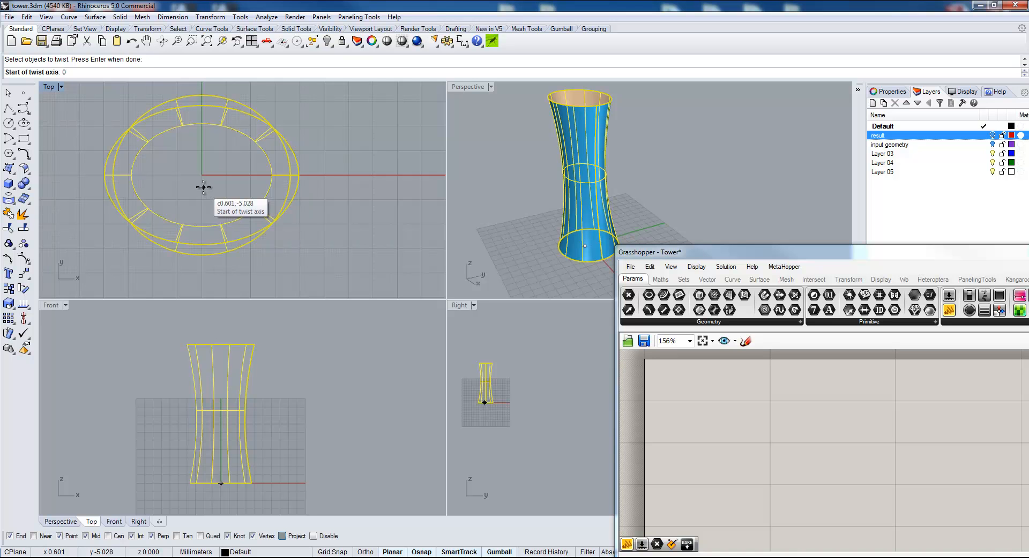
pyautogui.press('Return')
pyautogui.click(221, 326)
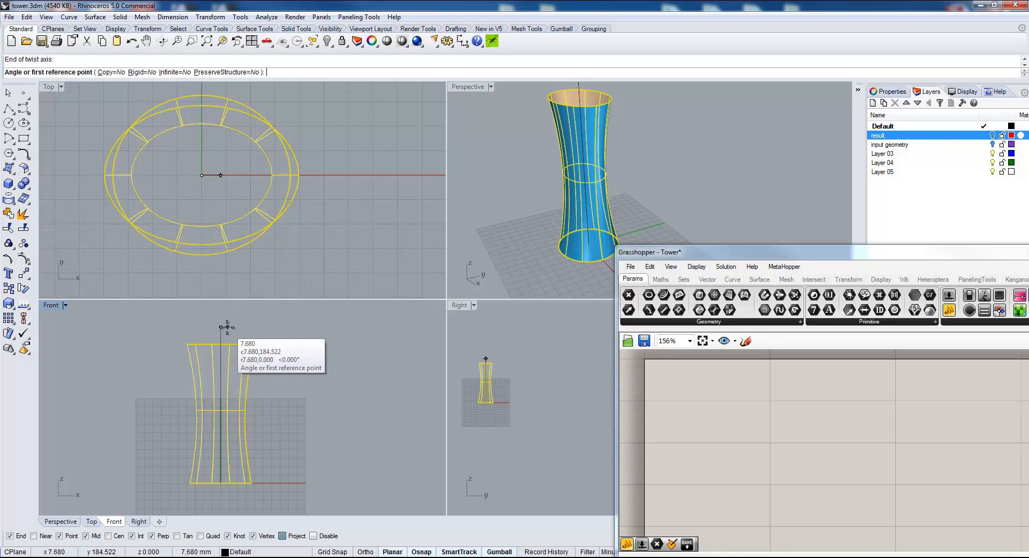
pyautogui.click(314, 172)
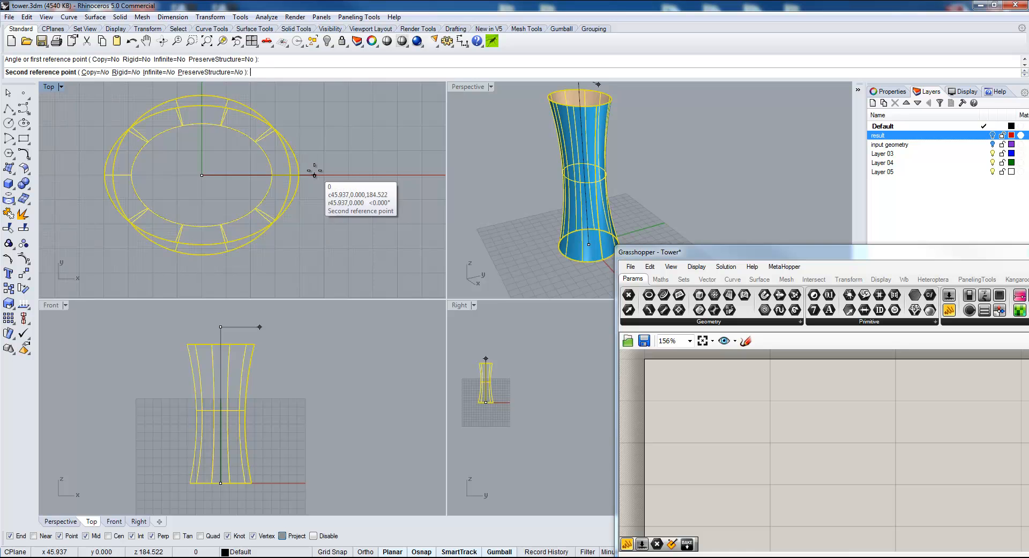
pyautogui.scroll(-4, 309, 204)
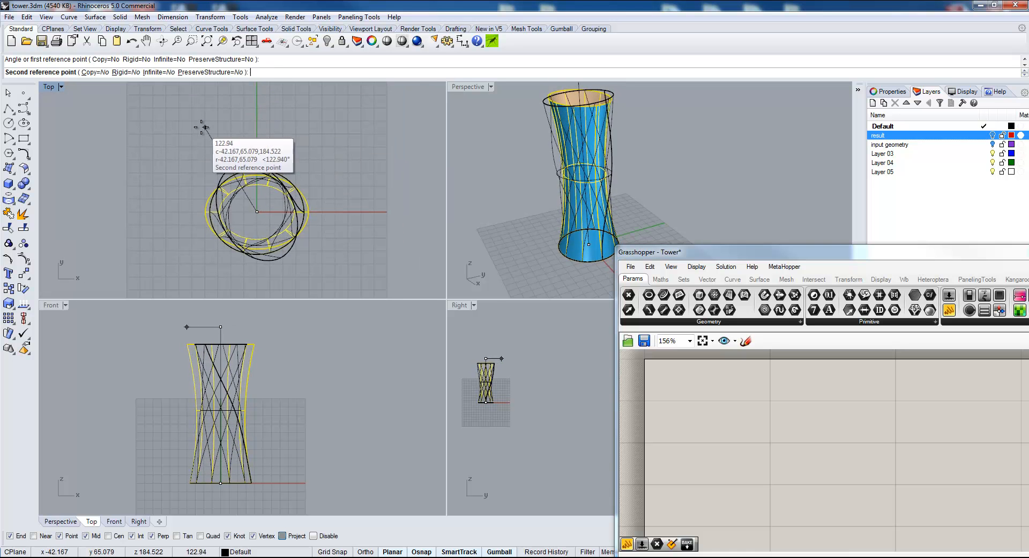
pyautogui.click(147, 193)
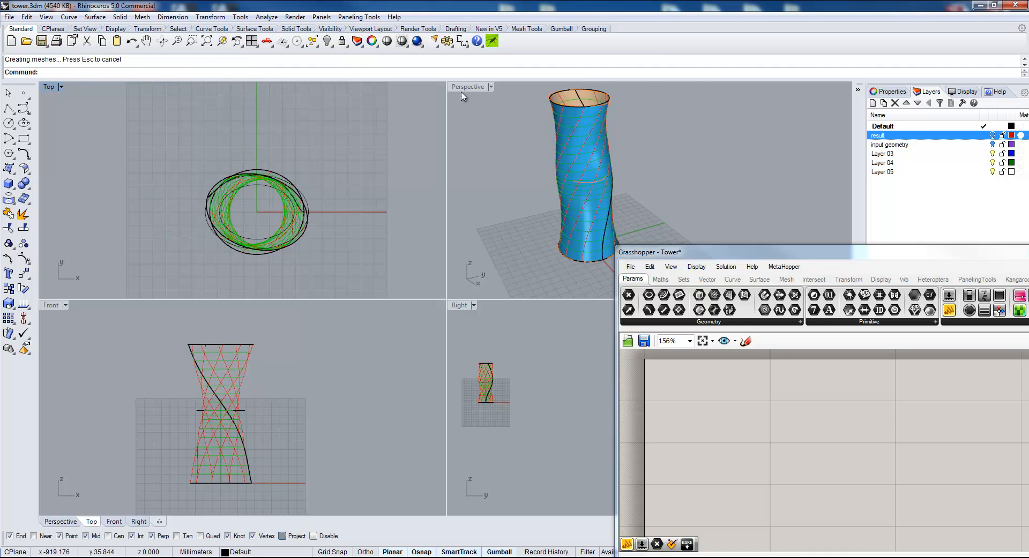
# Step: Maximize the Perspective view and hide the original ellipse curves used for the loft
pyautogui.doubleClick(466, 87)
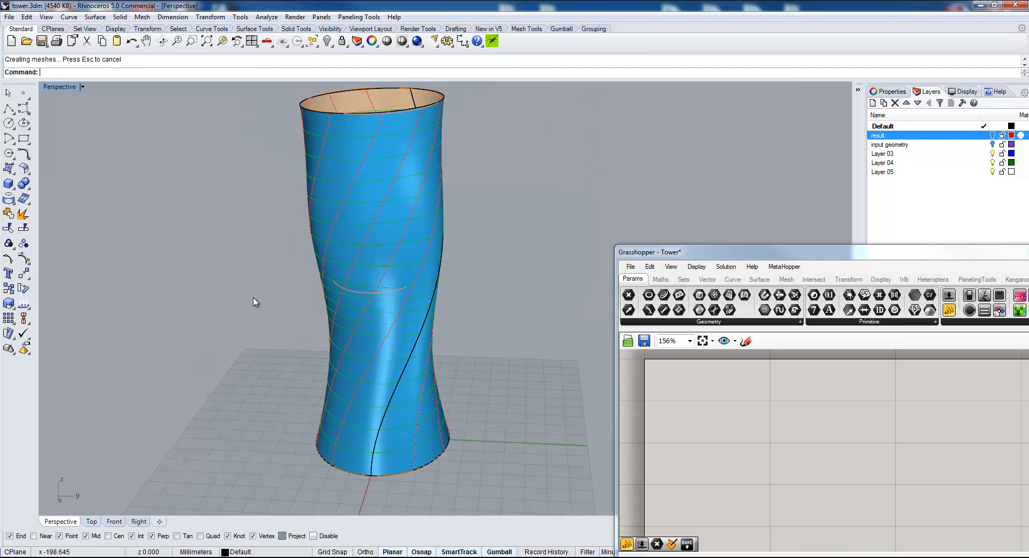
pyautogui.scroll(-3, 362, 262)
pyautogui.hotkey('ctrl', 'h')
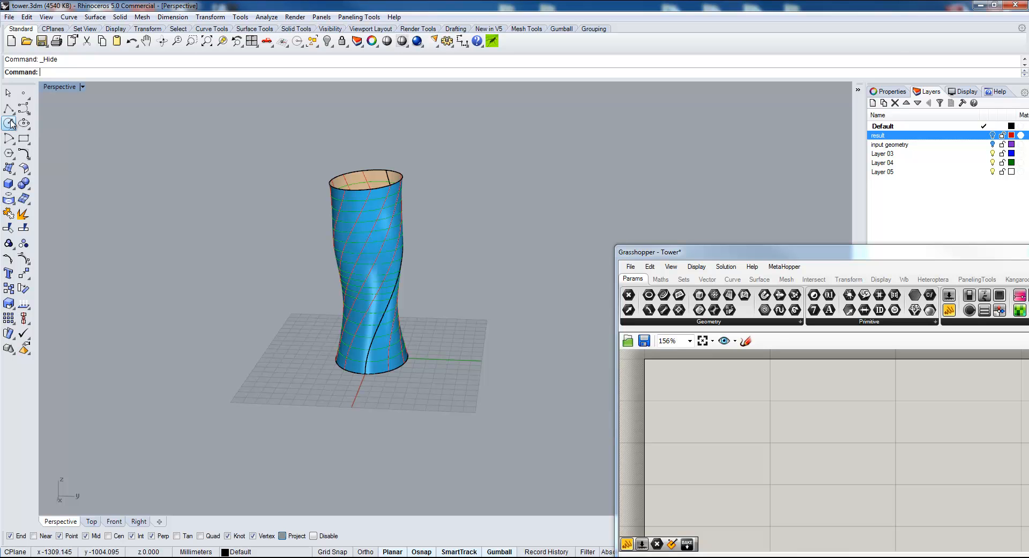
# Step: Draw a circle in the Top view centred on the origin (0), slightly larger than the tower's footprint
pyautogui.click(10, 123)
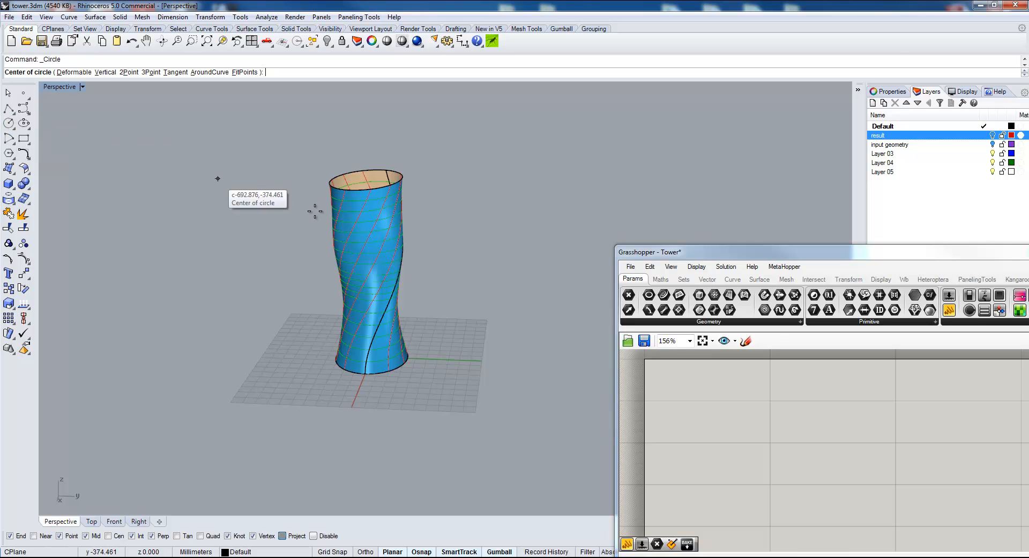
pyautogui.doubleClick(53, 89)
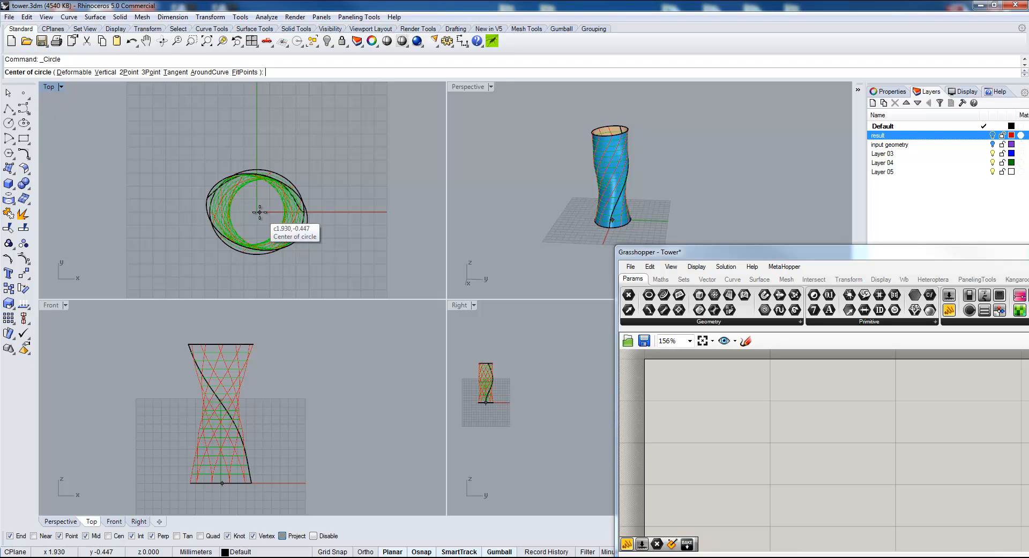
pyautogui.write('0')
pyautogui.press('Return')
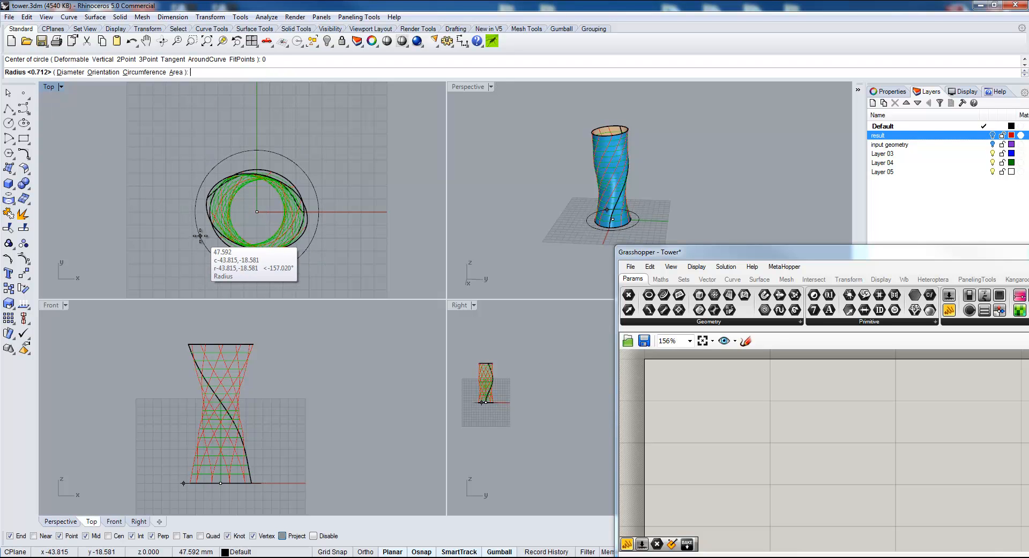
pyautogui.scroll(3, 200, 236)
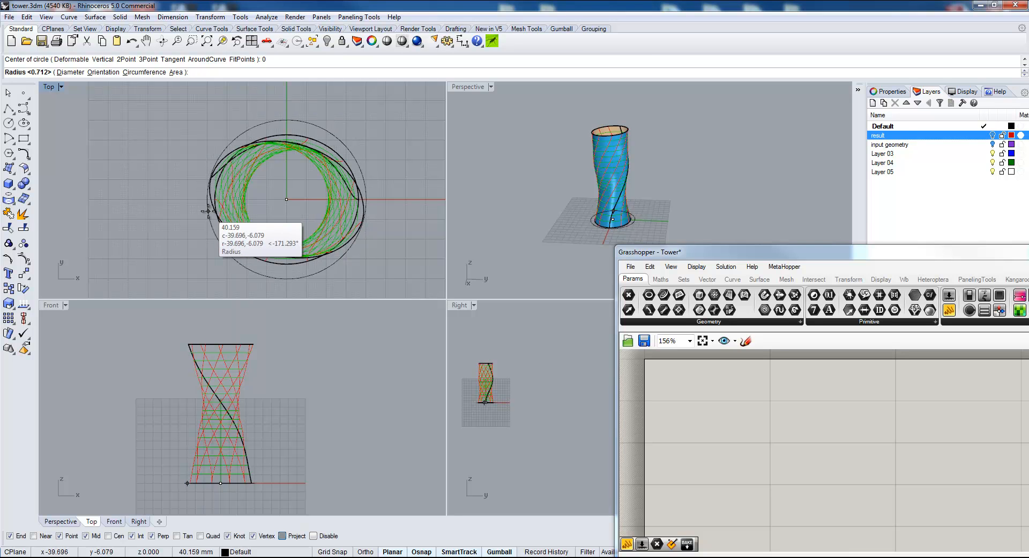
pyautogui.click(203, 212)
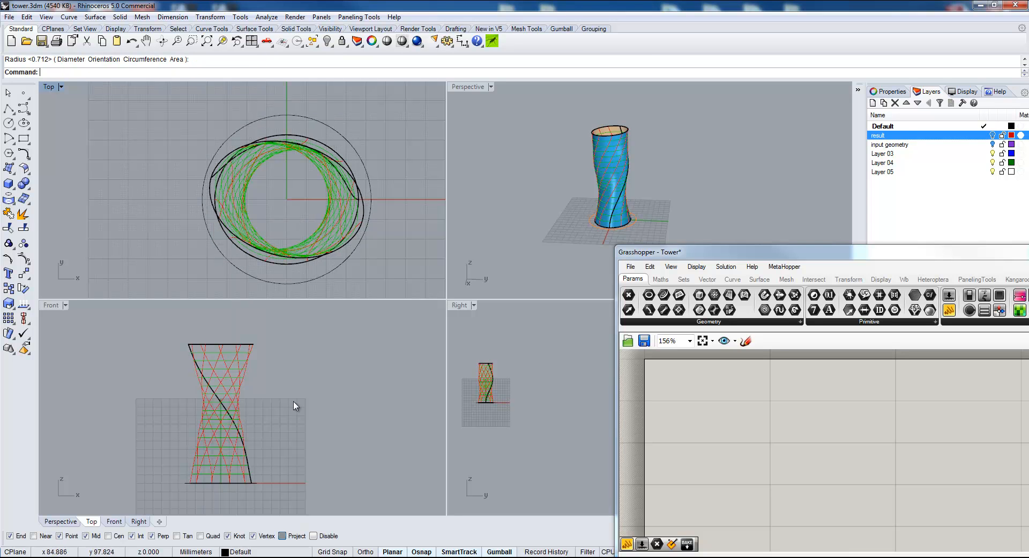
# Step: Move the circle vertically to about mid-height of the tower so that it surrounds the waist, and check it in Perspective
pyautogui.click(605, 227)
pyautogui.moveTo(221, 456); pyautogui.dragTo(222, 386)
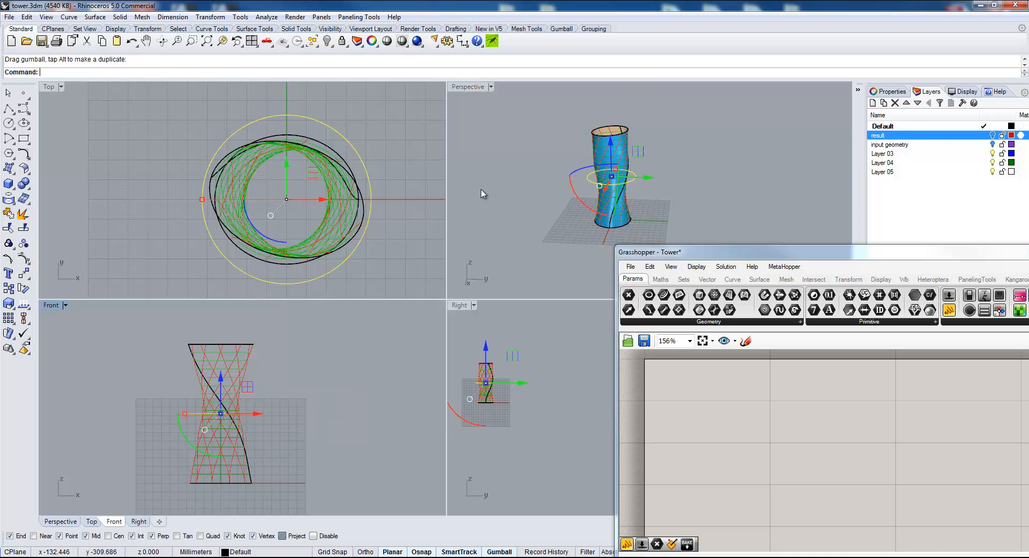
pyautogui.doubleClick(468, 87)
pyautogui.moveTo(528, 262); pyautogui.dragTo(455, 287, button='right')
pyautogui.click(265, 224)
pyautogui.moveTo(499, 235); pyautogui.dragTo(437, 282, button='right')
# Step: Turn on grid snap and draw a small square module outline in the Top view with its first corner at 10, 90
pyautogui.doubleClick(61, 92)
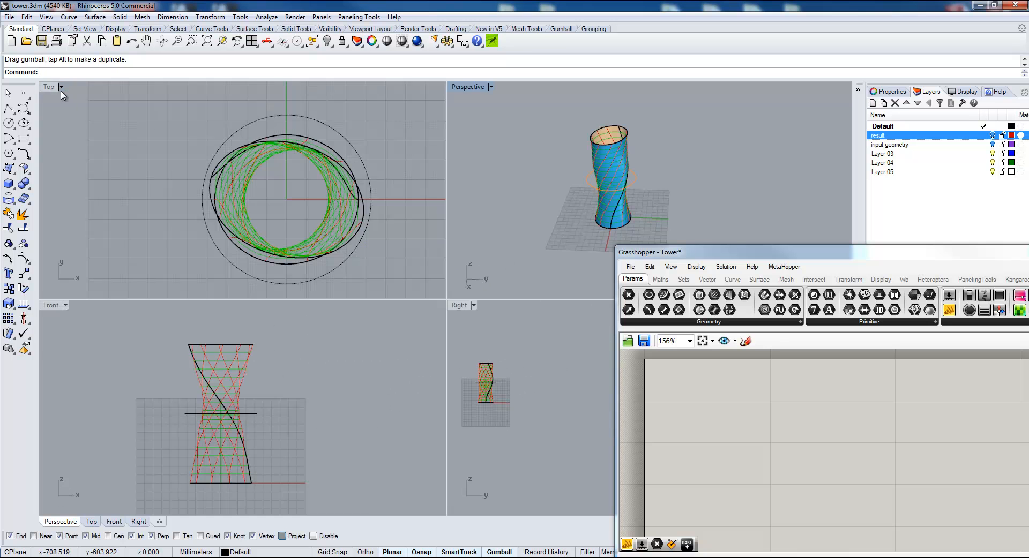
pyautogui.doubleClick(42, 89)
pyautogui.moveTo(432, 126); pyautogui.dragTo(182, 262, button='right')
pyautogui.scroll(-4, 181, 262)
pyautogui.moveTo(261, 131); pyautogui.dragTo(223, 198, button='right')
pyautogui.scroll(3, 223, 197)
pyautogui.click(24, 138)
pyautogui.scroll(4, 236, 223)
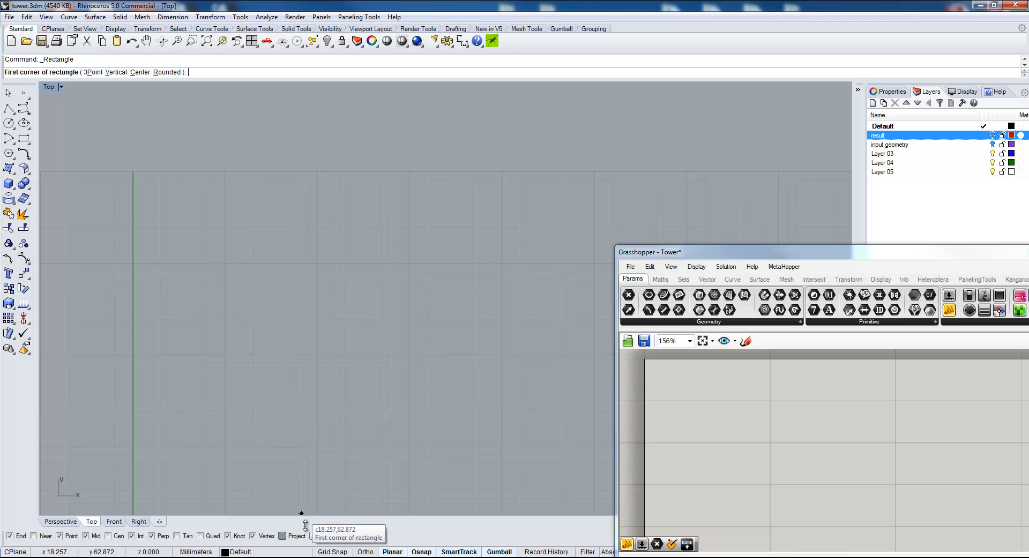
pyautogui.click(332, 552)
pyautogui.scroll(2, 240, 281)
pyautogui.middleClick(246, 299)
pyautogui.click(221, 259)
pyautogui.press('Escape')
pyautogui.press('Return')
pyautogui.click(222, 259)
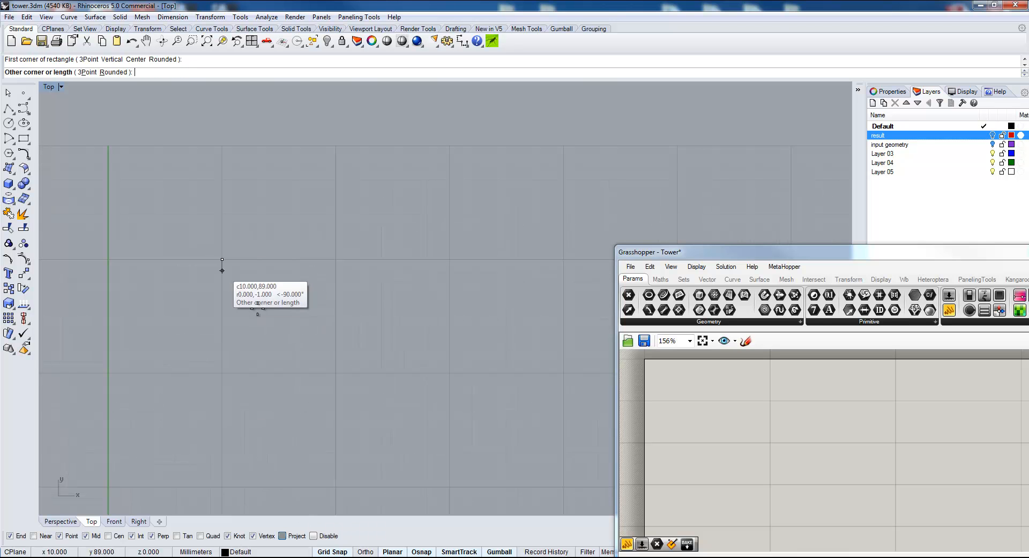
pyautogui.click(301, 338)
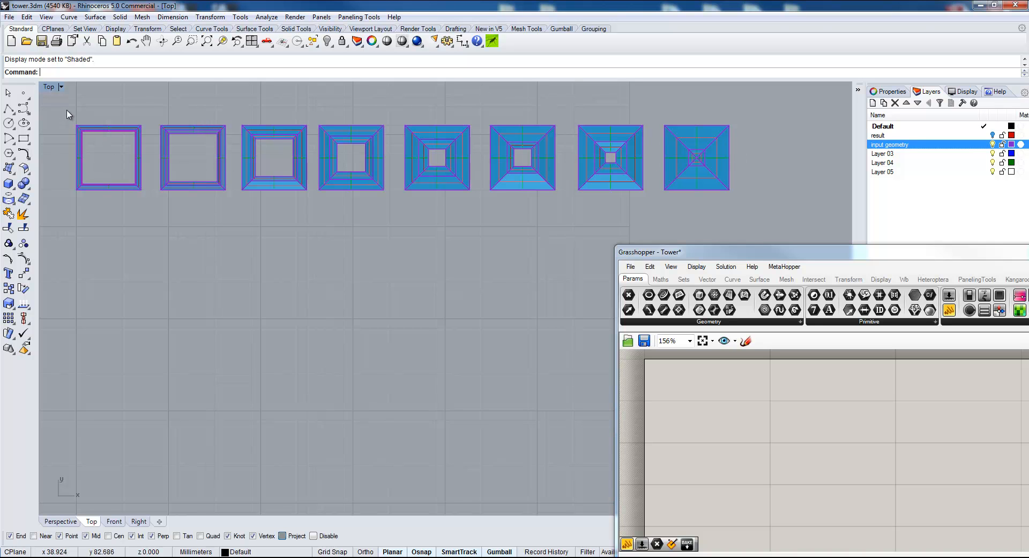
# Step: Examine the rows of square panel modules with progressively smaller openings in the Top view
pyautogui.moveTo(175, 130); pyautogui.dragTo(171, 330, button='right')
pyautogui.scroll(2, 130, 209)
pyautogui.moveTo(132, 199); pyautogui.dragTo(142, 197, button='right')
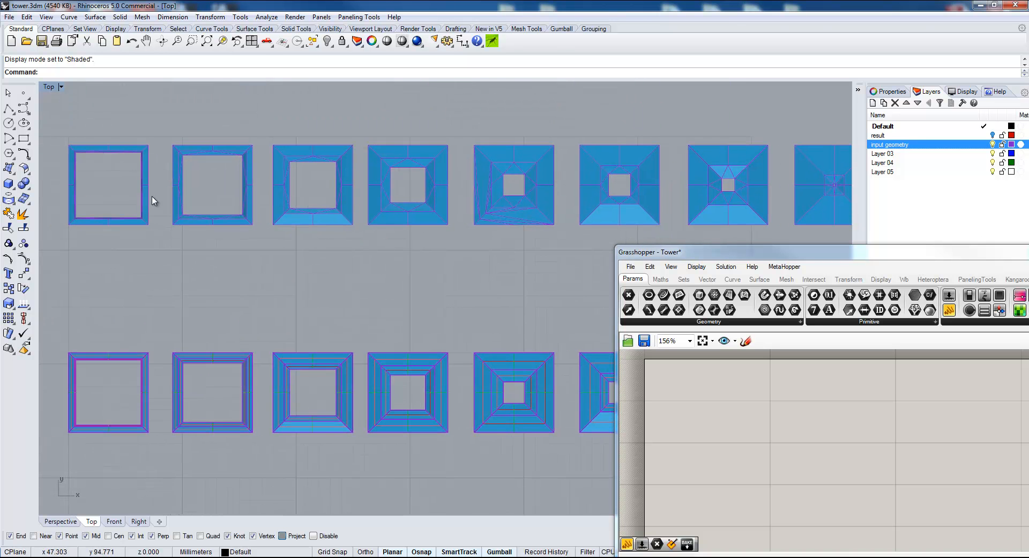
pyautogui.scroll(-2, 351, 214)
pyautogui.scroll(1, 343, 217)
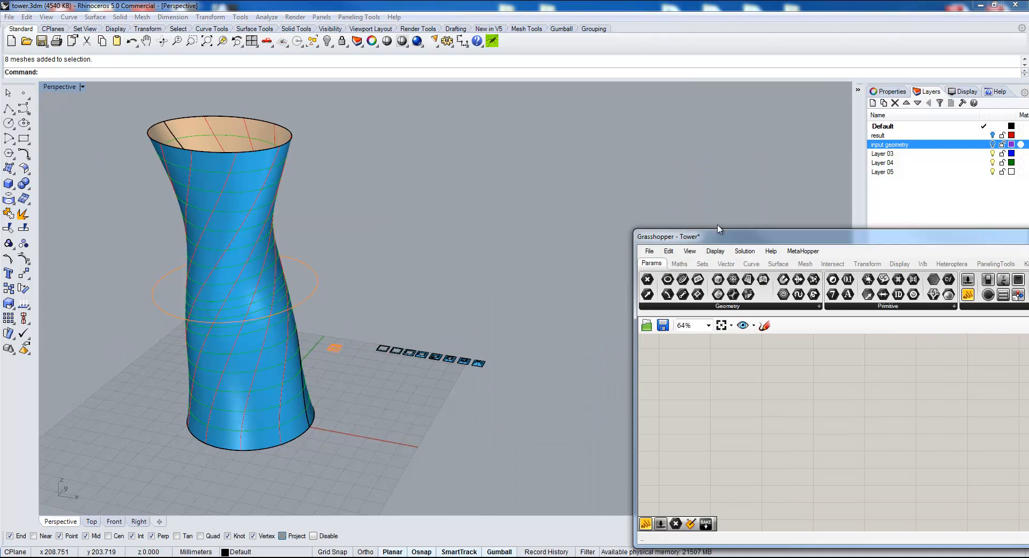
# Step: Switch to Grasshopper, add a Surface parameter that references the twisted tower, and lock the tower surface in Rhino
pyautogui.moveTo(727, 237); pyautogui.dragTo(656, 157)
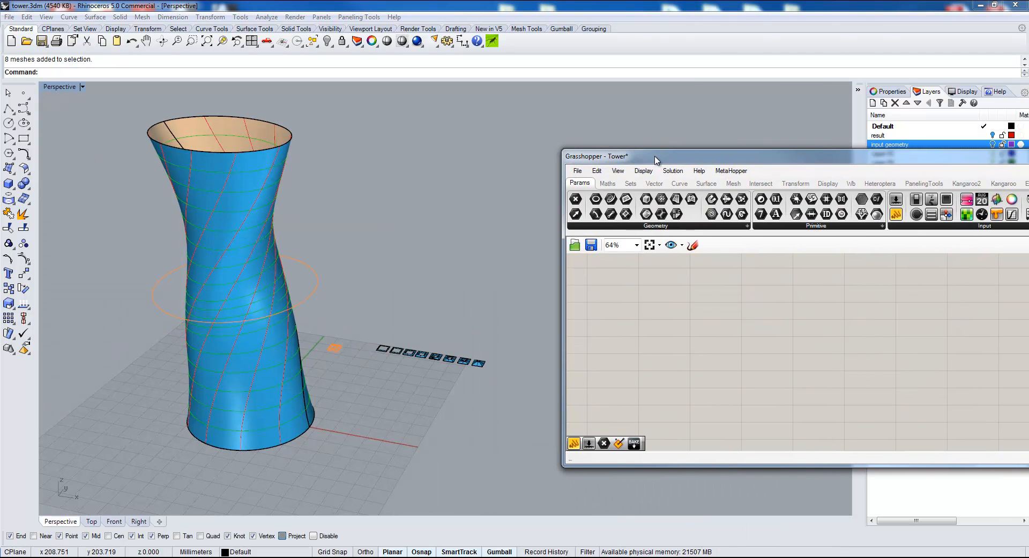
pyautogui.moveTo(691, 308); pyautogui.dragTo(743, 298, button='right')
pyautogui.scroll(-3, 723, 365)
pyautogui.scroll(3, 724, 306)
pyautogui.middleClick(700, 309)
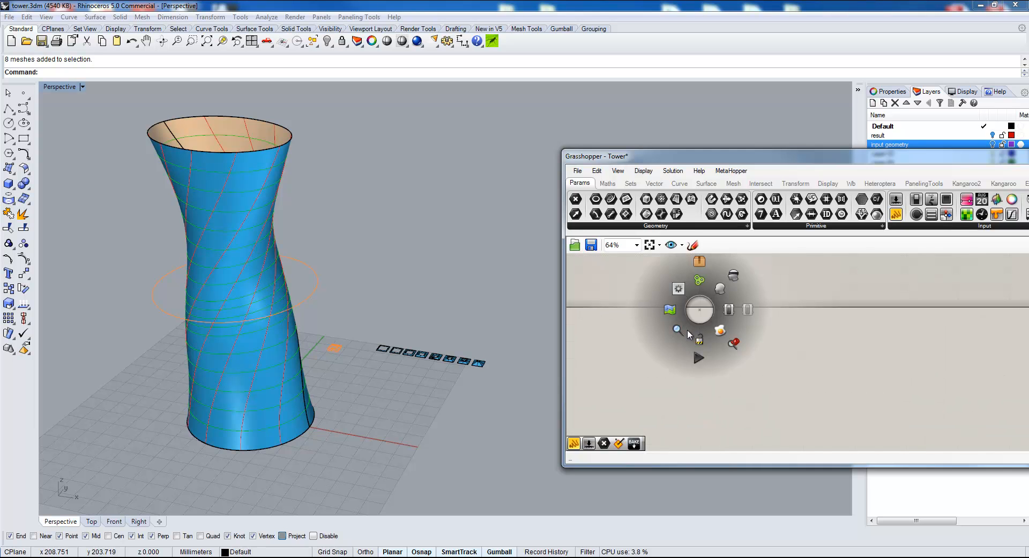
pyautogui.click(680, 324)
pyautogui.click(680, 337)
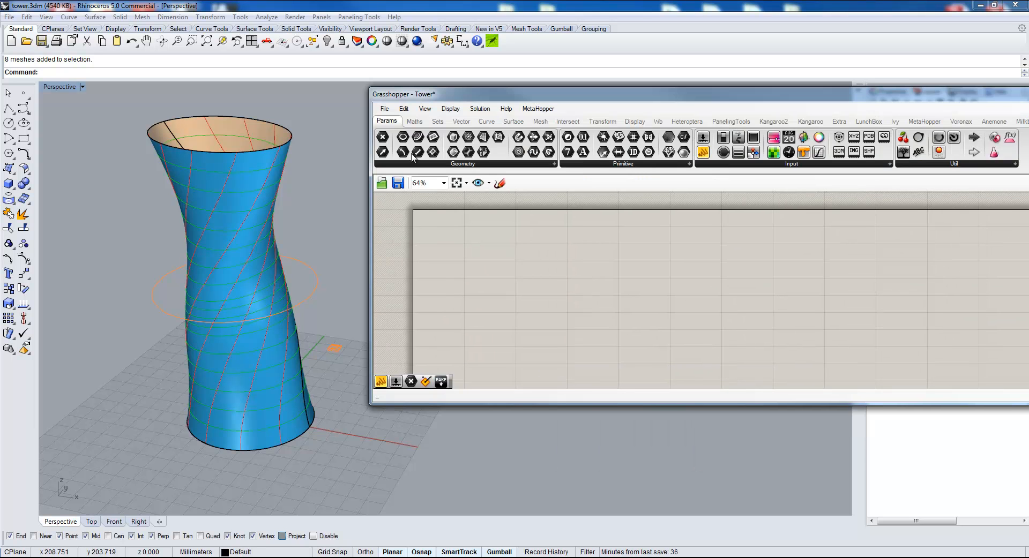
pyautogui.moveTo(485, 142); pyautogui.dragTo(470, 239)
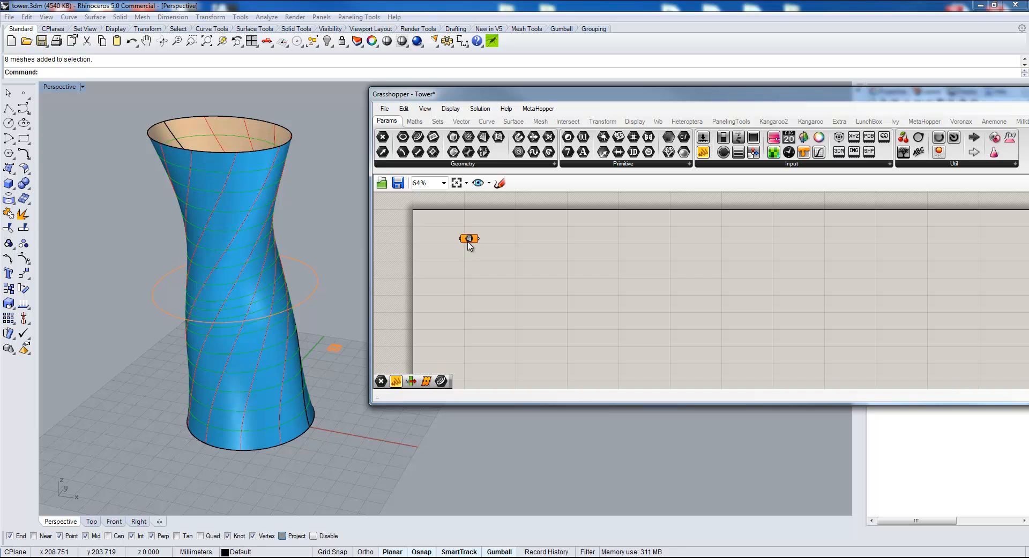
pyautogui.rightClick(469, 239)
pyautogui.click(502, 423)
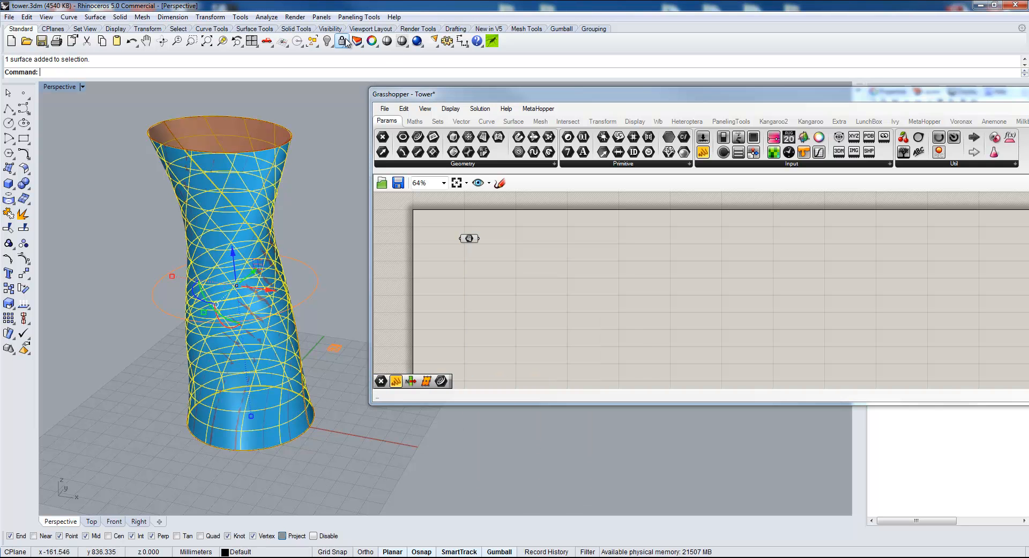
pyautogui.click(343, 43)
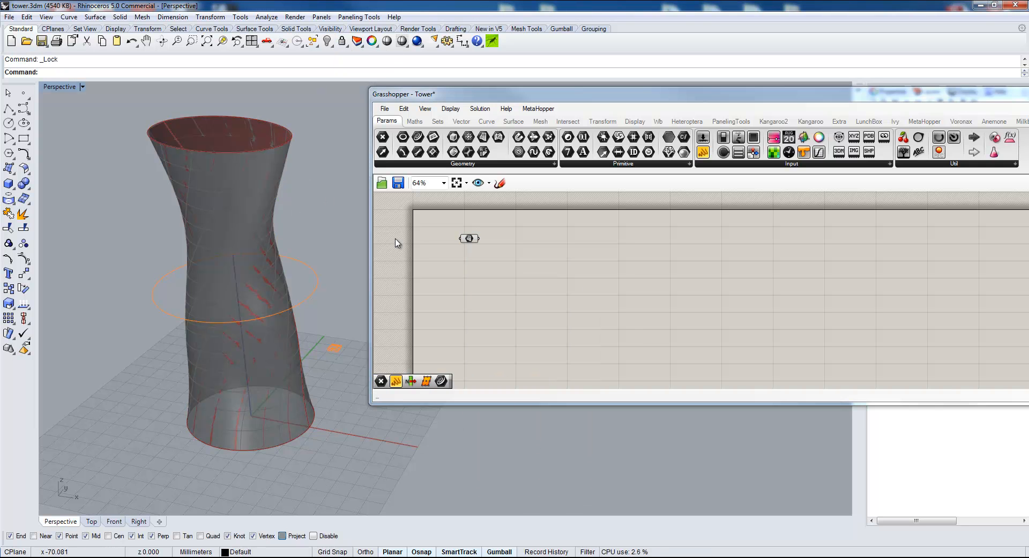
# Step: Add a Curve parameter below the Surface parameter and reference the circle around the tower's waist
pyautogui.scroll(4, 514, 262)
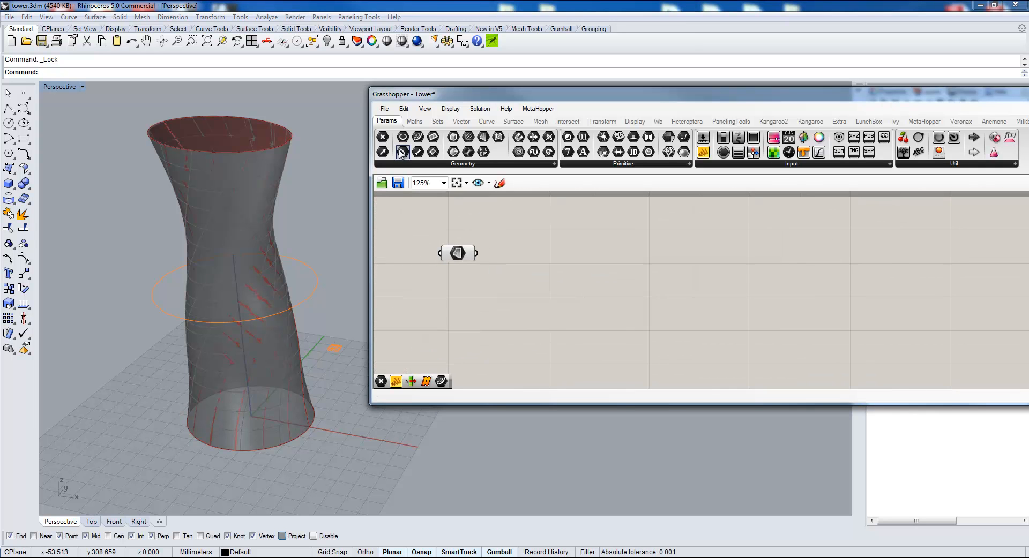
pyautogui.moveTo(417, 139); pyautogui.dragTo(453, 298)
pyautogui.rightClick(453, 295)
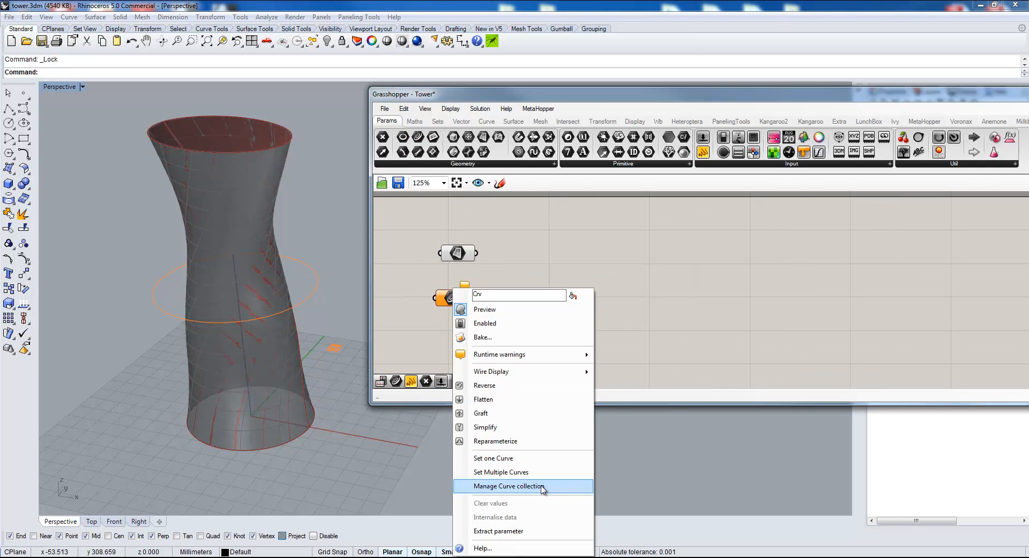
pyautogui.click(523, 464)
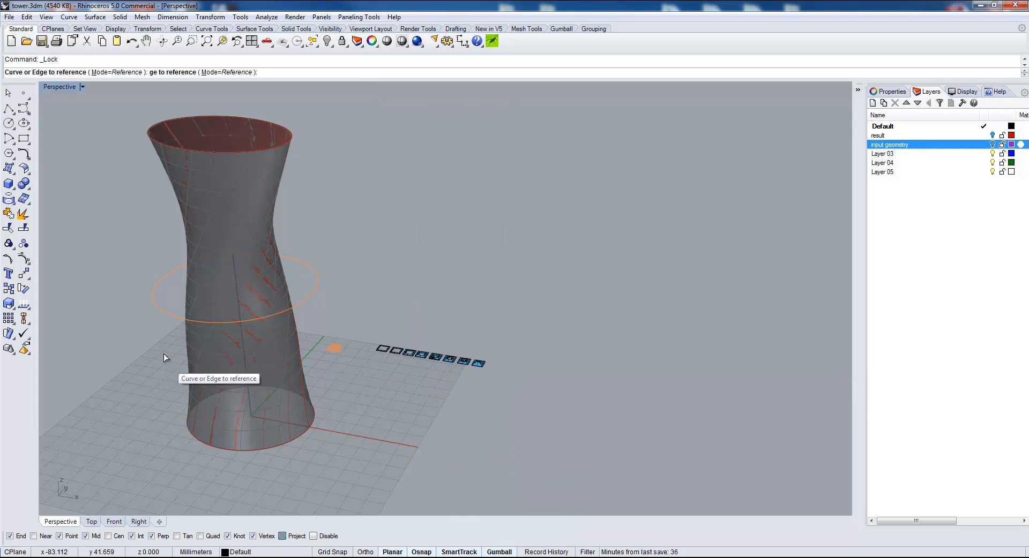
pyautogui.click(162, 310)
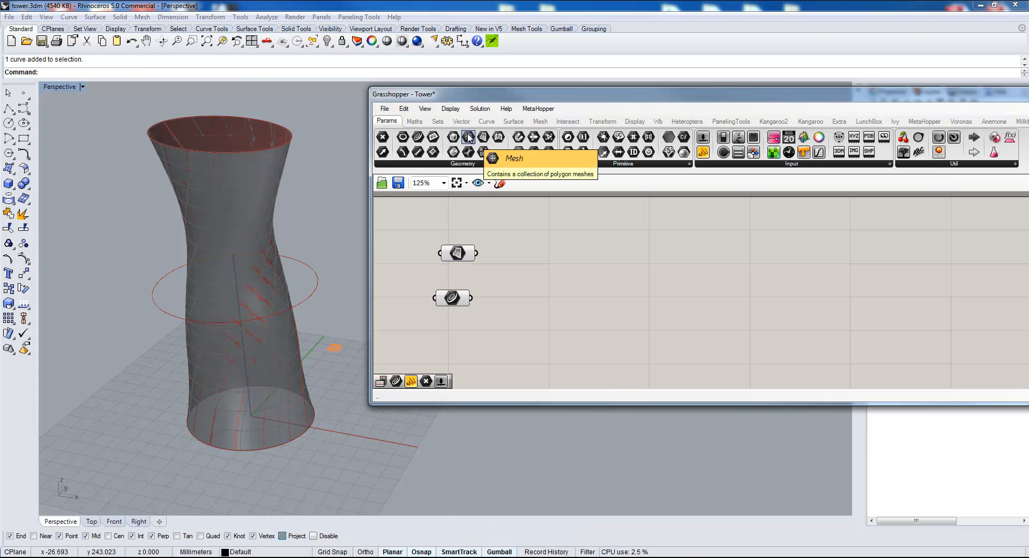
# Step: Add a Mesh parameter below the Curve parameter and reference all eight module meshes in the row as multiple meshes
pyautogui.moveTo(468, 138); pyautogui.dragTo(486, 339)
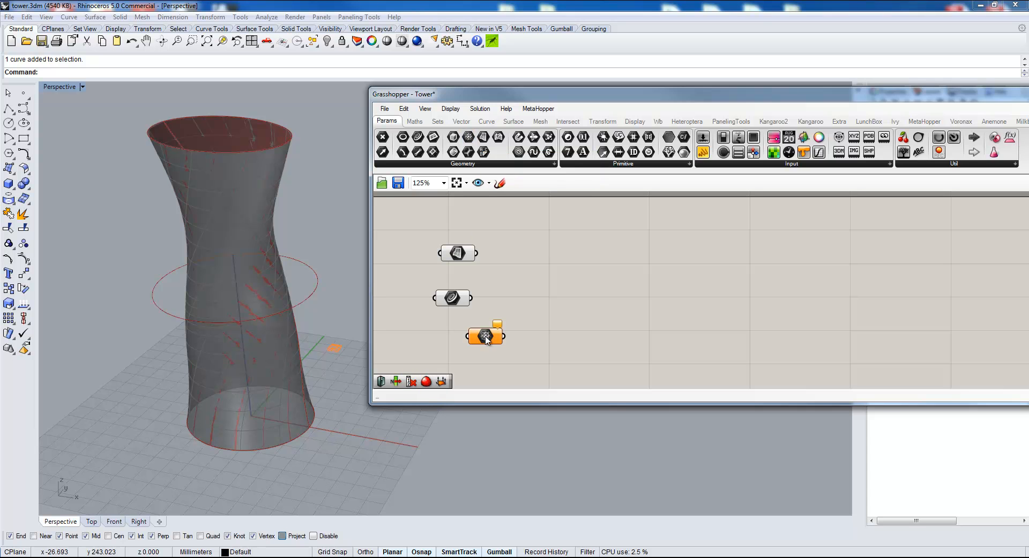
pyautogui.moveTo(223, 206); pyautogui.dragTo(171, 241, button='right')
pyautogui.scroll(4, 239, 276)
pyautogui.scroll(4, 353, 264)
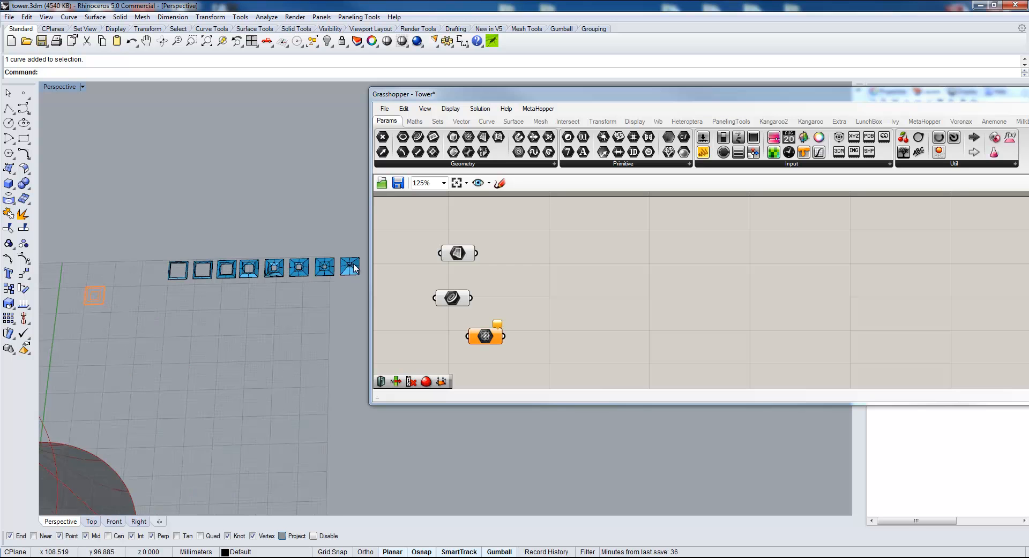
pyautogui.moveTo(487, 337); pyautogui.dragTo(485, 342)
pyautogui.rightClick(486, 345)
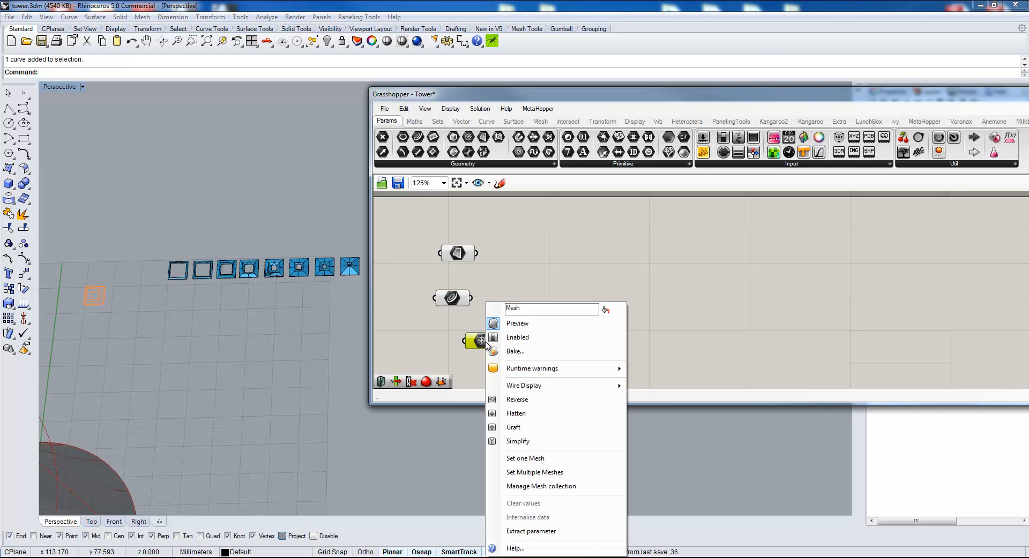
pyautogui.click(515, 473)
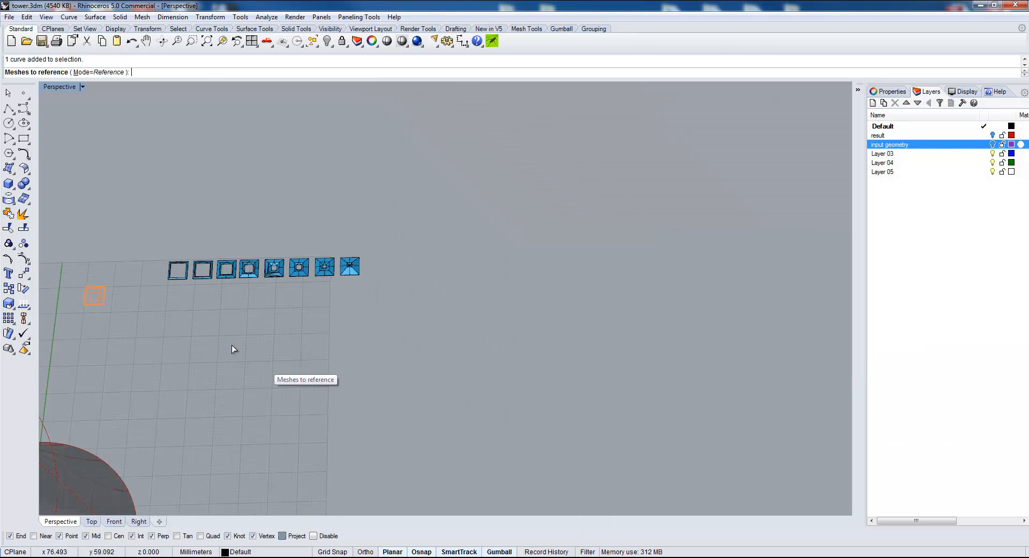
pyautogui.moveTo(147, 233); pyautogui.dragTo(475, 305)
pyautogui.press('Return')
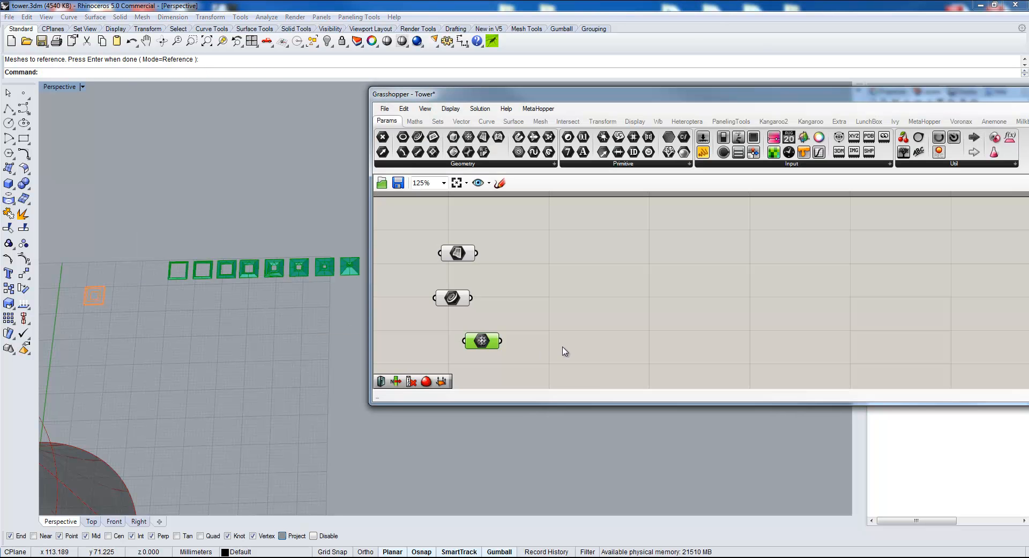
# Step: Rearrange the canvas so that the Curve and Mesh parameters sit together, below and to the right of the Surface parameter
pyautogui.moveTo(443, 343); pyautogui.dragTo(508, 355)
pyautogui.moveTo(415, 298); pyautogui.dragTo(507, 328)
pyautogui.moveTo(444, 254); pyautogui.dragTo(484, 274, button='right')
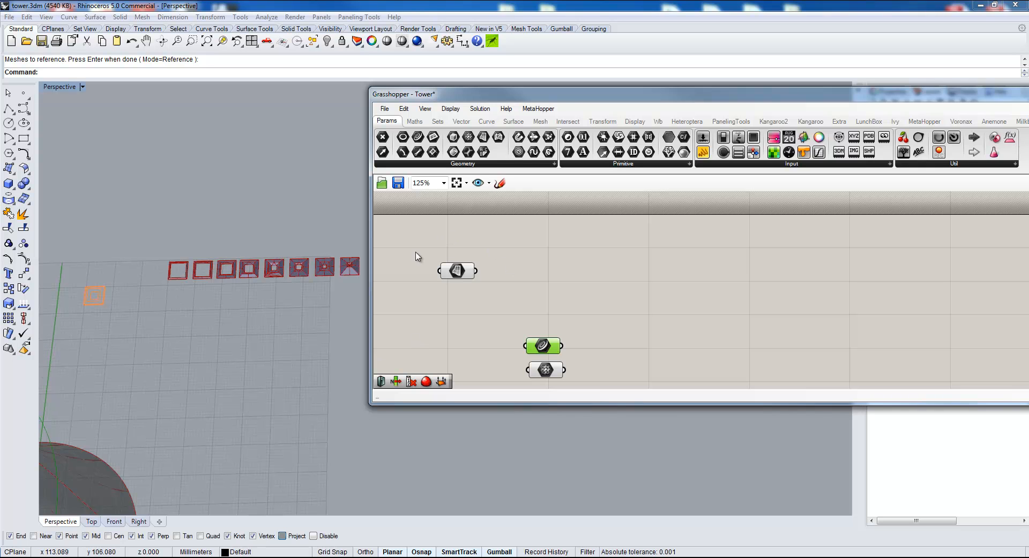
# Step: Add the PanelingTools surface-domain grid component with uN and vN inputs and connect the tower Surface parameter to its S input
pyautogui.scroll(-5, 177, 316)
pyautogui.moveTo(161, 321); pyautogui.dragTo(230, 300, button='right')
pyautogui.scroll(-3, 230, 293)
pyautogui.scroll(3, 232, 287)
pyautogui.scroll(5, 232, 286)
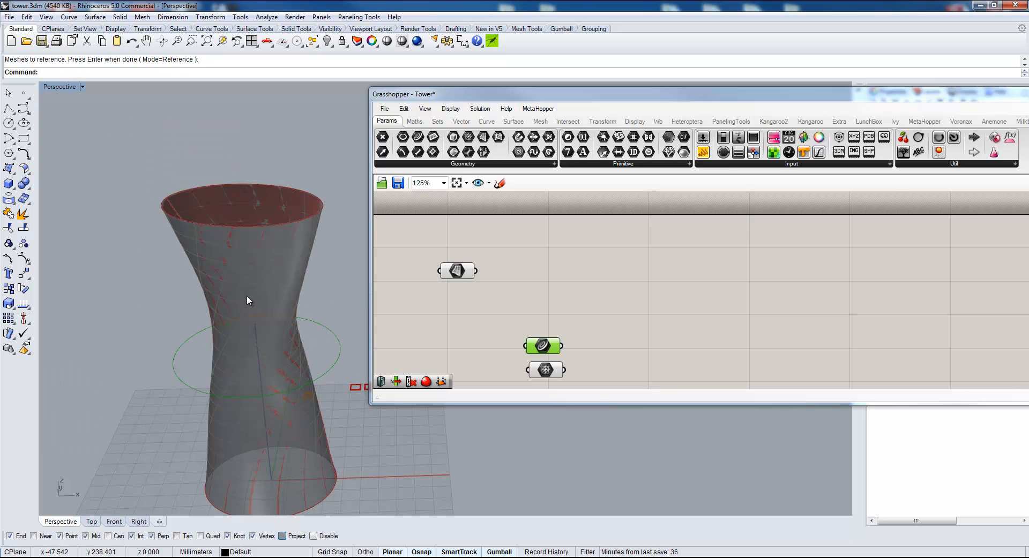
pyautogui.scroll(-4, 238, 303)
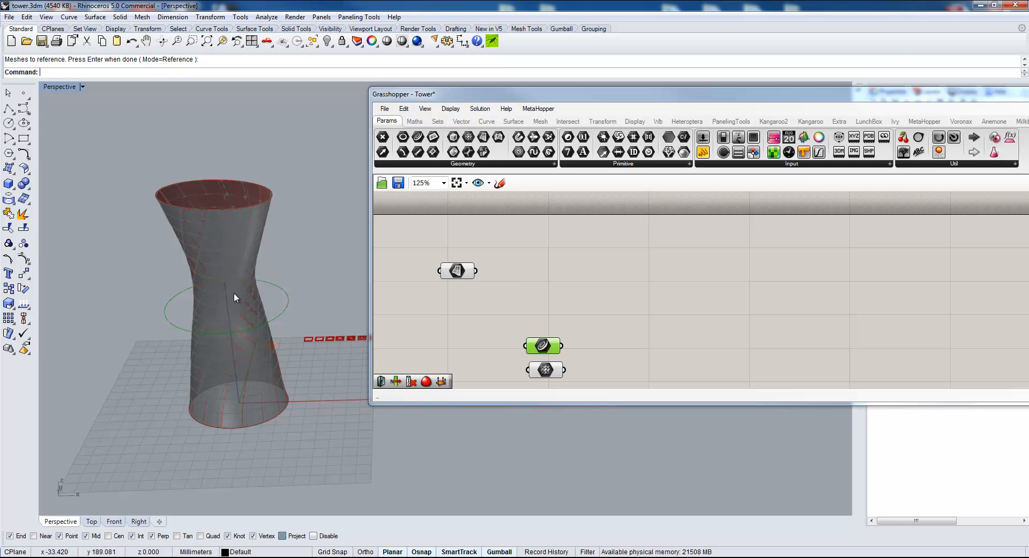
pyautogui.moveTo(520, 272); pyautogui.dragTo(532, 276, button='right')
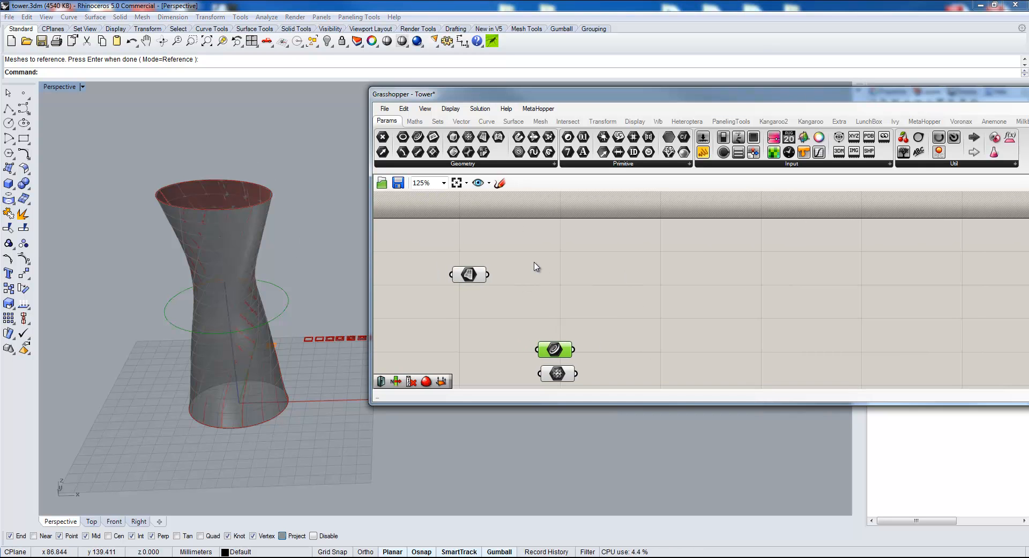
pyautogui.click(727, 122)
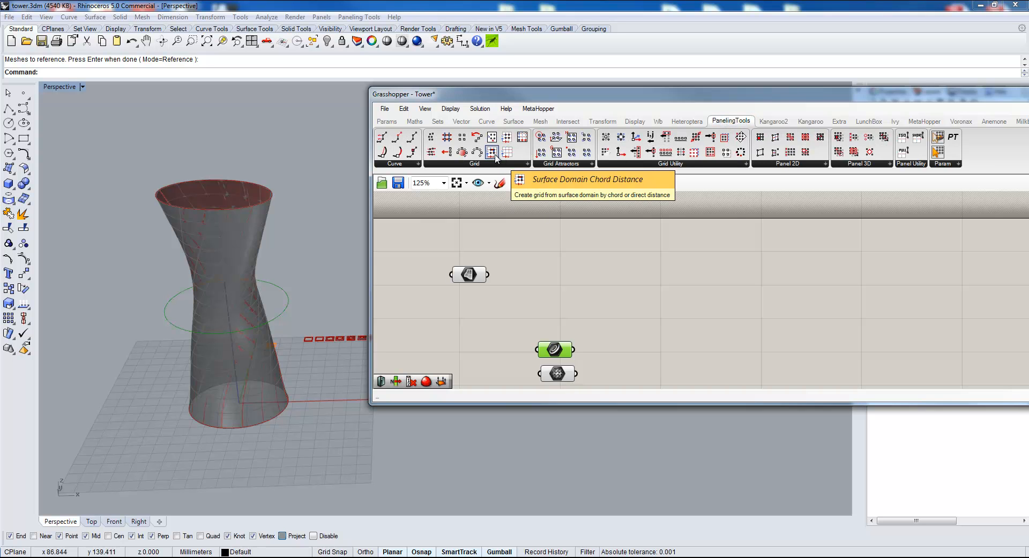
pyautogui.moveTo(491, 153); pyautogui.dragTo(568, 264)
pyautogui.moveTo(479, 290); pyautogui.dragTo(537, 261)
pyautogui.moveTo(569, 270); pyautogui.dragTo(556, 262)
pyautogui.scroll(1, 497, 295)
pyautogui.click(459, 299)
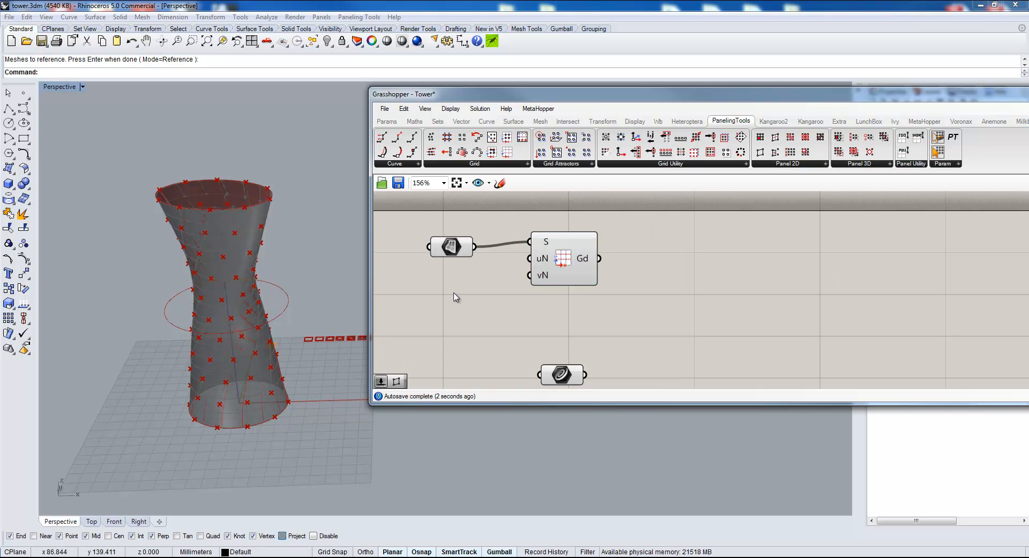
# Step: Add a number slider with the value 26 below the Surface parameter
pyautogui.doubleClick(458, 289)
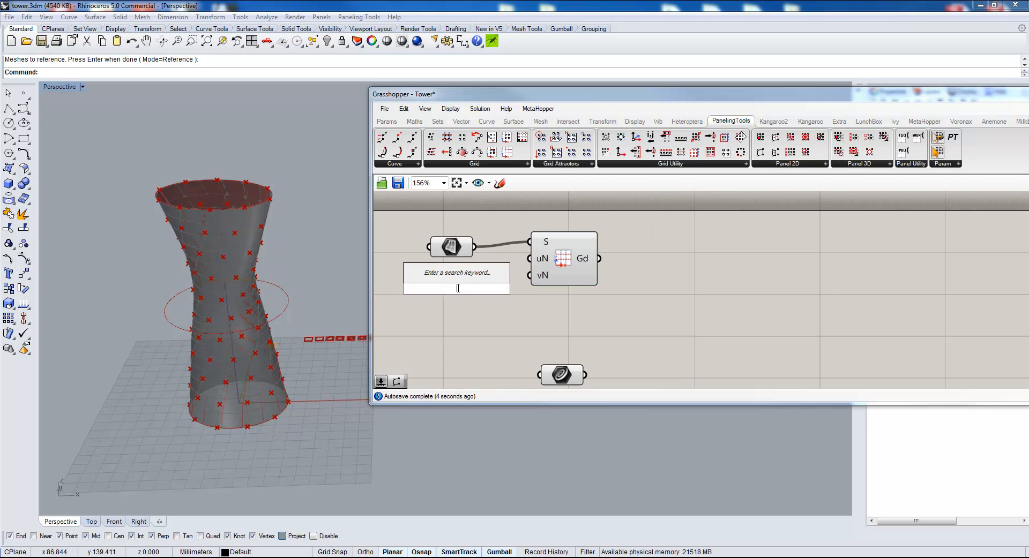
pyautogui.write('26')
pyautogui.press('Return')
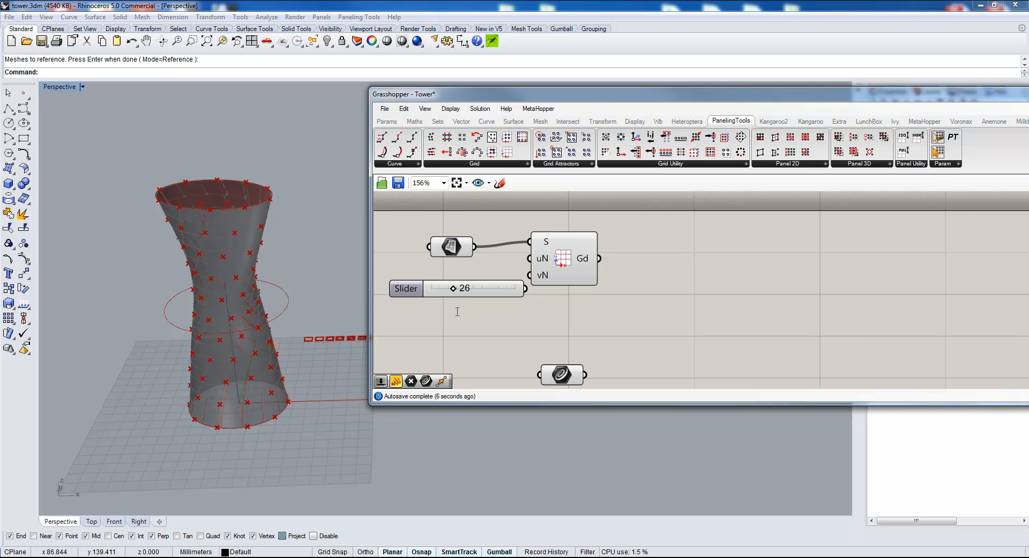
# Step: Add another number slider with the value 30 below the first and set its maximum to 30
pyautogui.doubleClick(457, 311)
pyautogui.write('30')
pyautogui.press('Return')
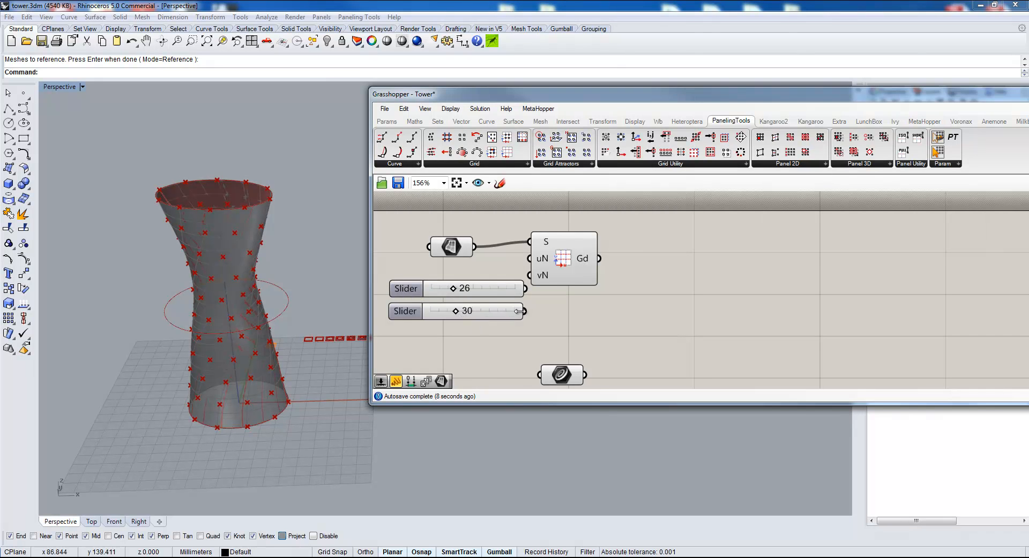
pyautogui.rightClick(494, 316)
pyautogui.click(514, 363)
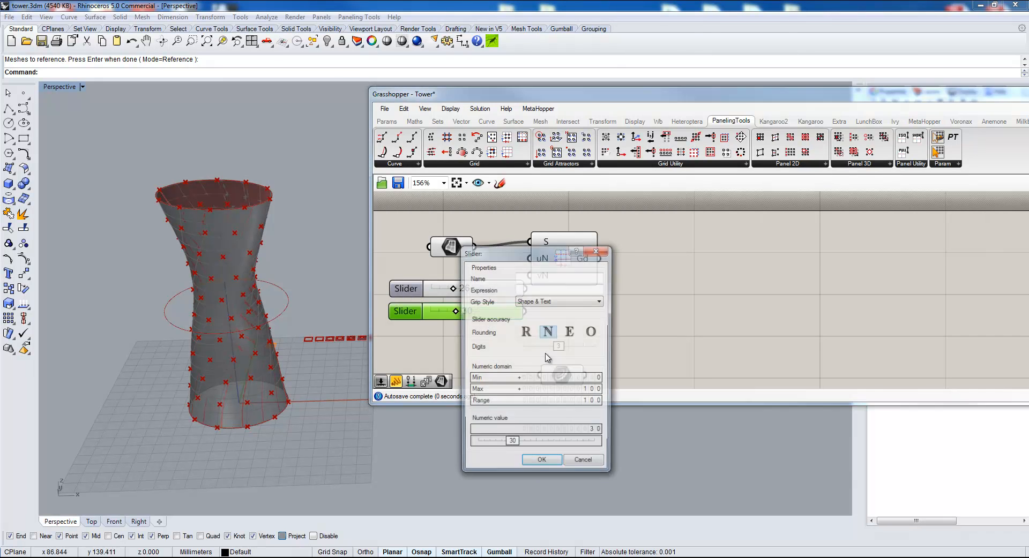
pyautogui.doubleClick(575, 391)
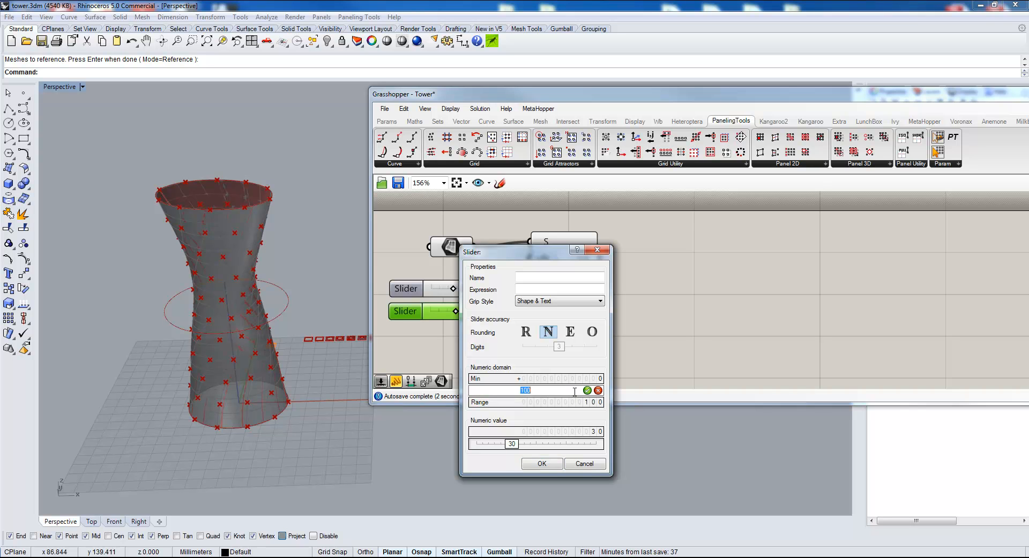
pyautogui.write('30')
pyautogui.press('Return')
pyautogui.click(541, 464)
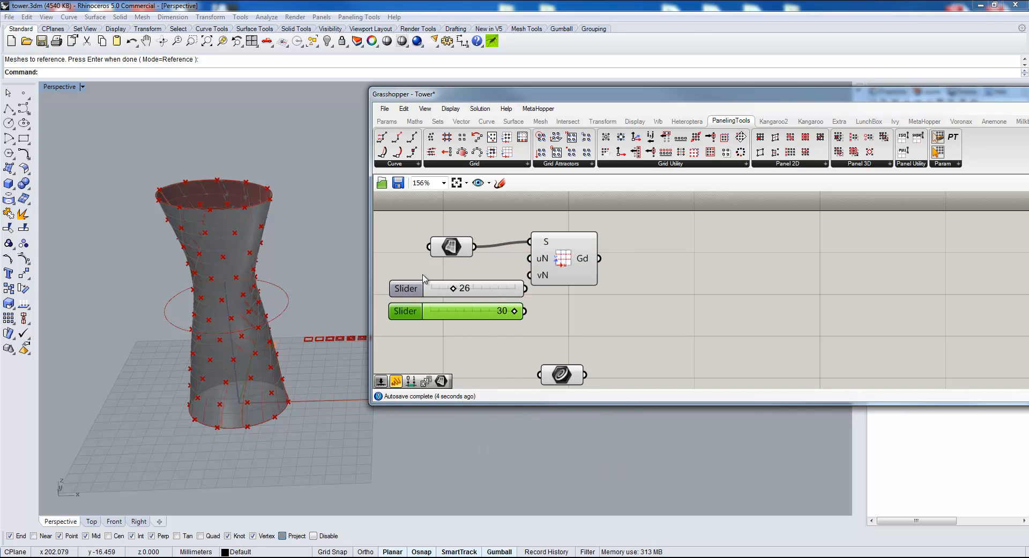
# Step: Replace the 26 slider with a copy of the 30 slider and connect the two sliders to the grid component's uN and vN inputs
pyautogui.click(489, 292)
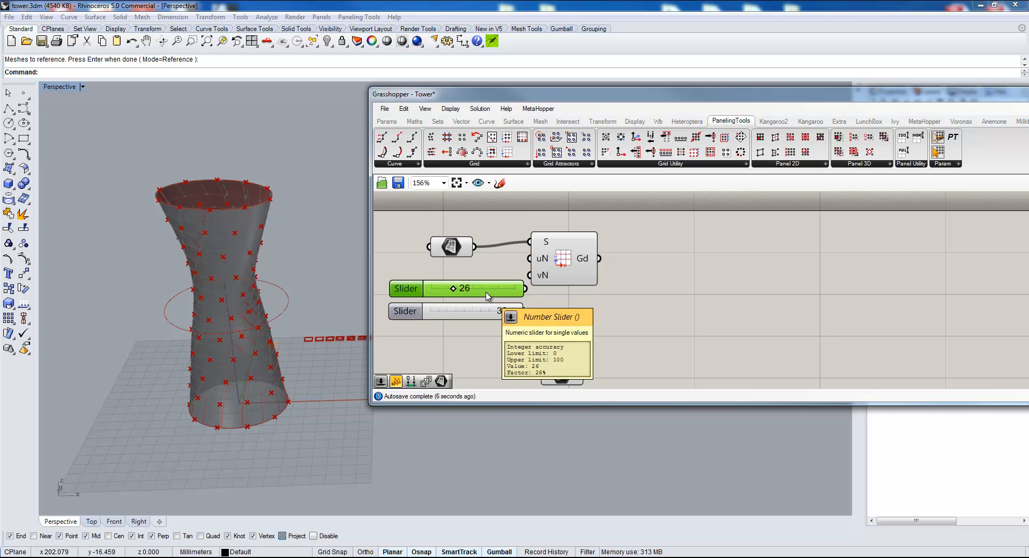
pyautogui.press('Delete')
pyautogui.click(488, 317)
pyautogui.keyDown('alt'); pyautogui.moveTo(488, 317); pyautogui.dragTo(592, 290); pyautogui.keyUp('alt')
pyautogui.moveTo(527, 312); pyautogui.dragTo(558, 296)
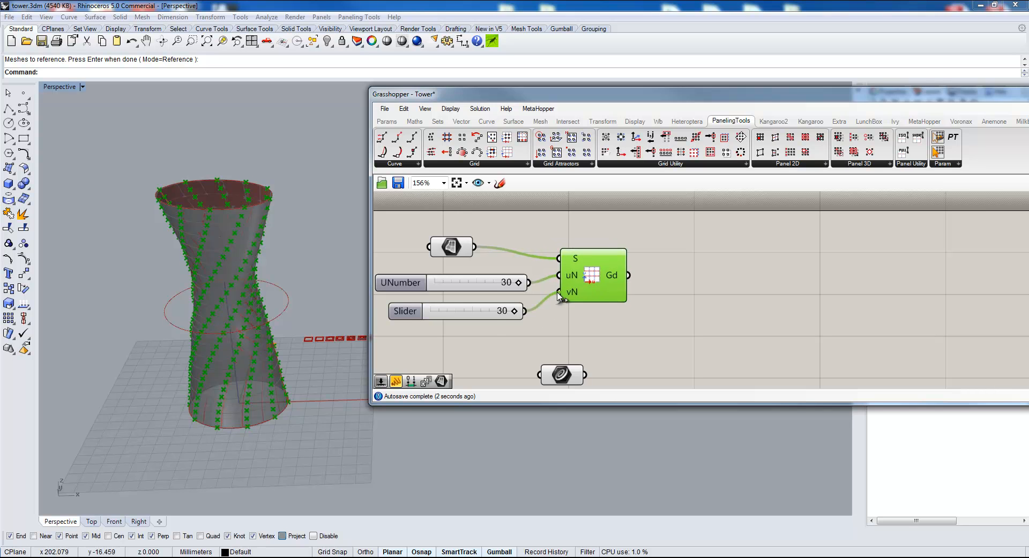
# Step: Set the uN slider to 23 and the vN slider to 25, and line both up beside the grid component's inputs
pyautogui.moveTo(559, 296); pyautogui.dragTo(559, 294)
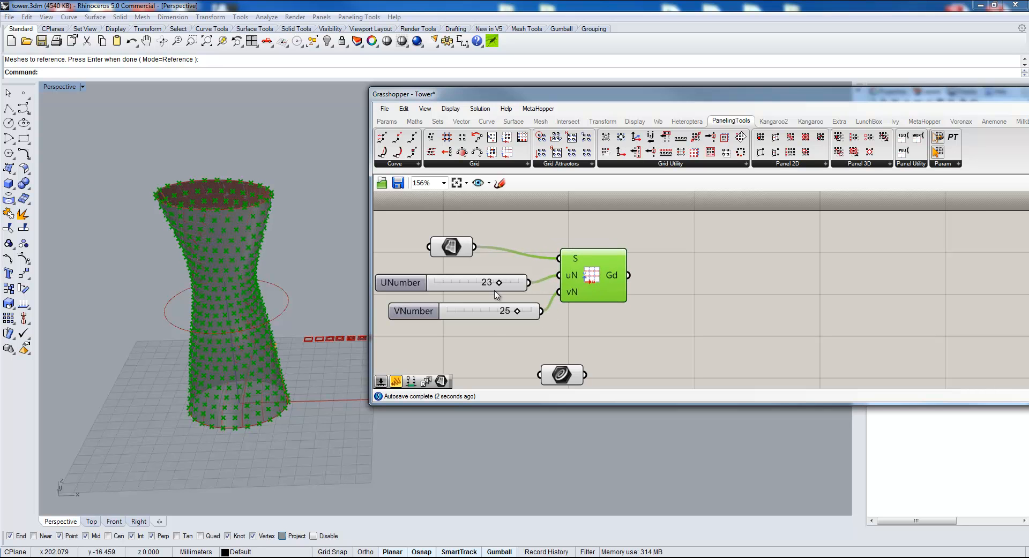
pyautogui.click(490, 331)
pyautogui.moveTo(404, 346); pyautogui.dragTo(400, 323, button='right')
pyautogui.moveTo(338, 322); pyautogui.dragTo(338, 284, button='right')
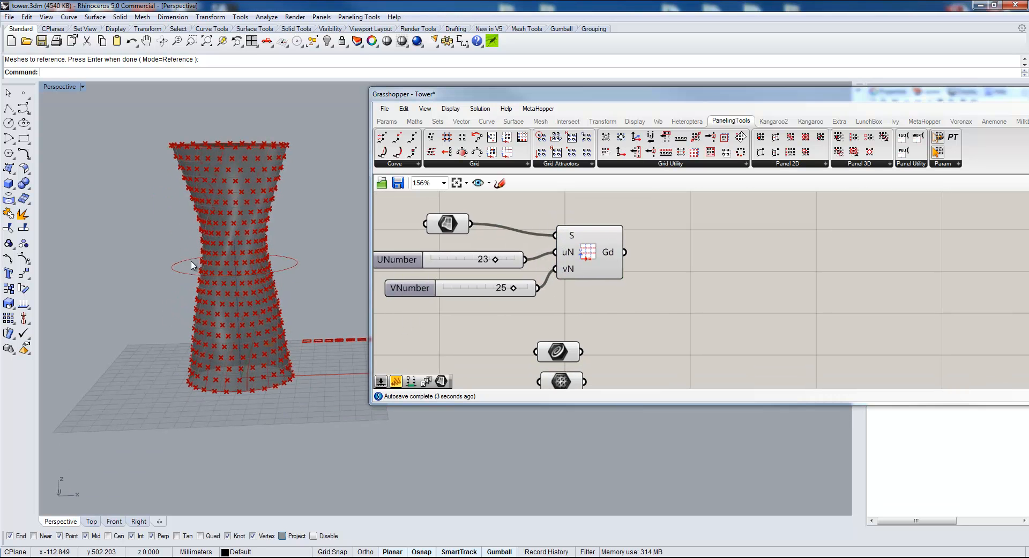
pyautogui.moveTo(474, 263); pyautogui.dragTo(472, 255)
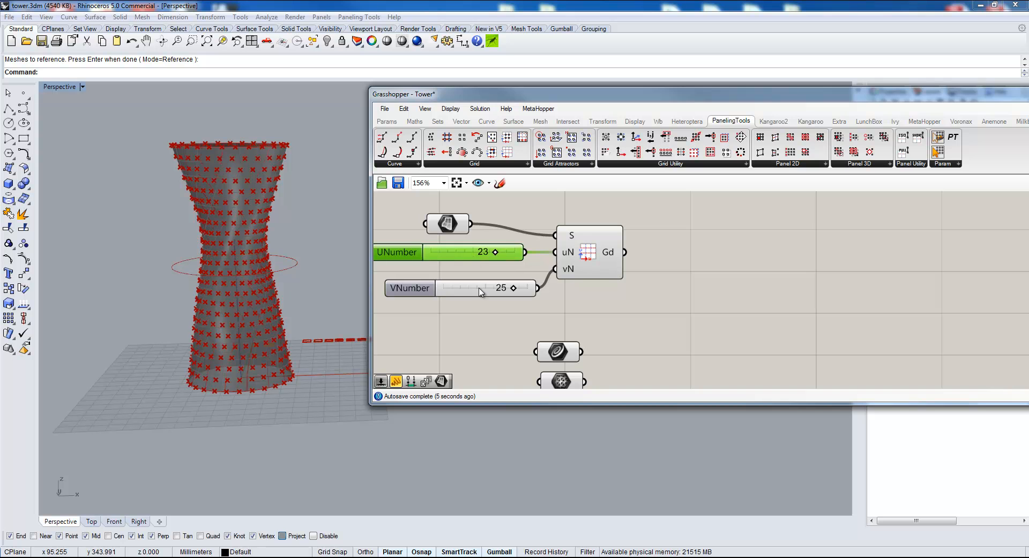
pyautogui.moveTo(479, 292); pyautogui.dragTo(464, 277)
pyautogui.scroll(5, 223, 241)
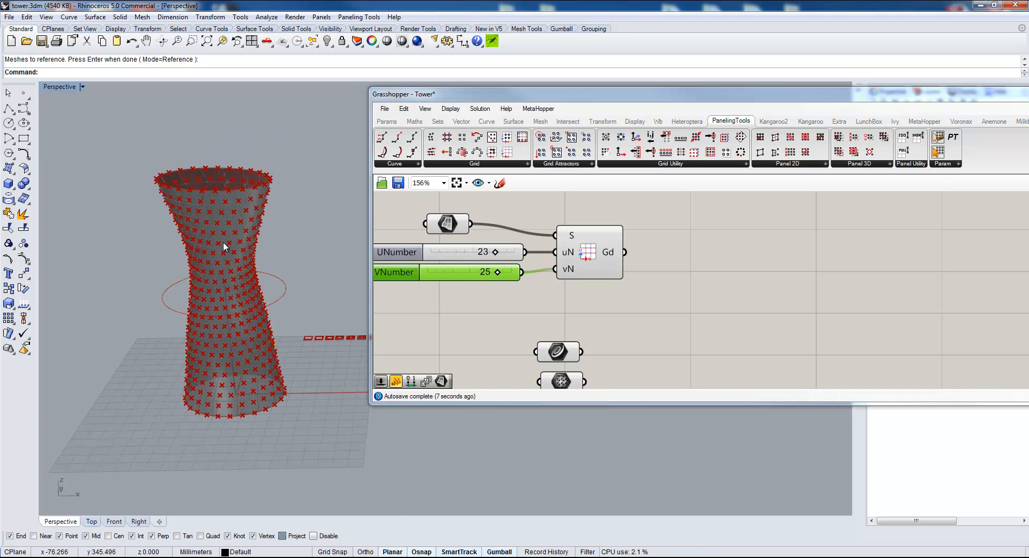
pyautogui.moveTo(572, 251); pyautogui.dragTo(586, 240)
pyautogui.scroll(-2, 638, 364)
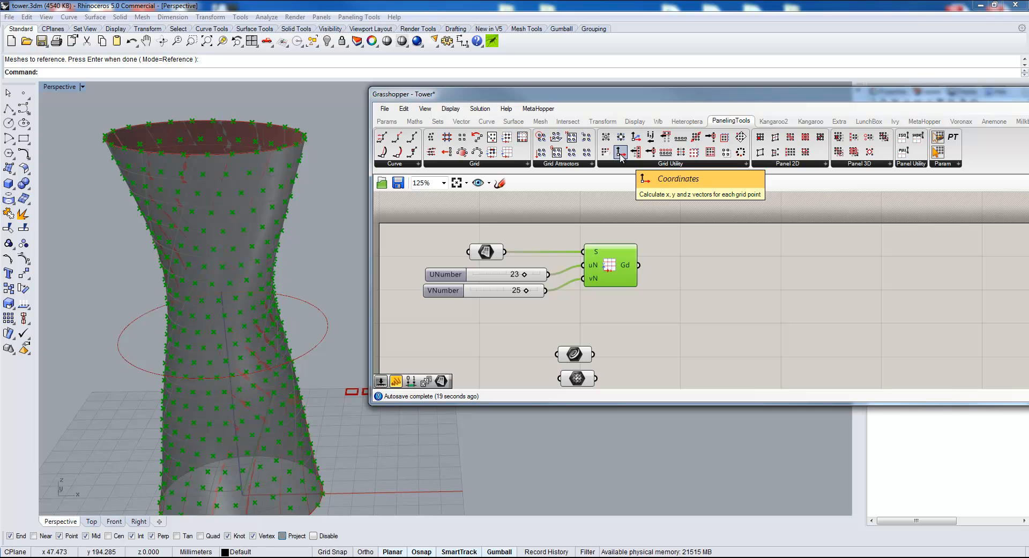
# Step: Add the PanelingTools Coordinates component and connect the grid output to Gd and the tower Surface parameter to S
pyautogui.moveTo(620, 154); pyautogui.dragTo(706, 338)
pyautogui.moveTo(671, 294); pyautogui.dragTo(555, 267, button='right')
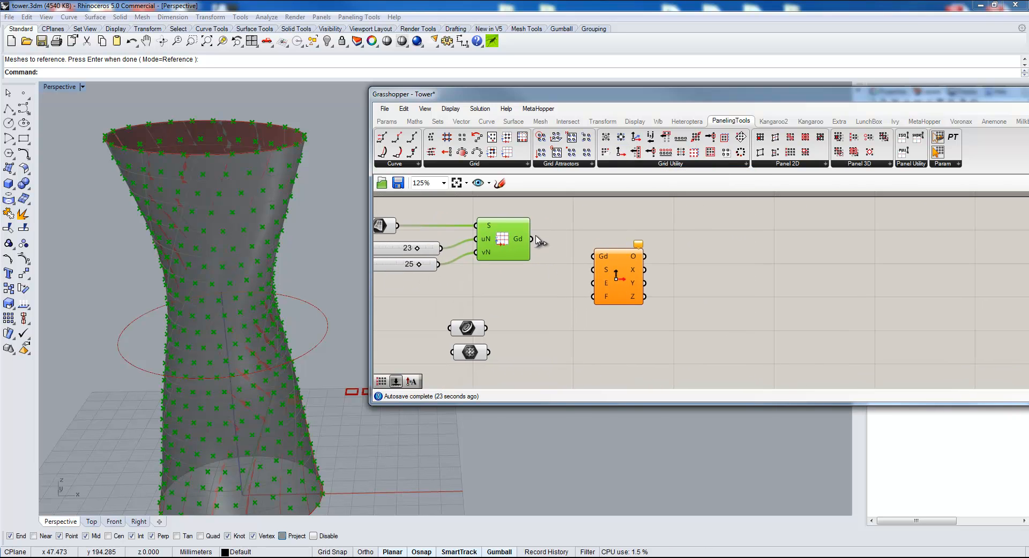
pyautogui.moveTo(532, 240); pyautogui.dragTo(594, 256)
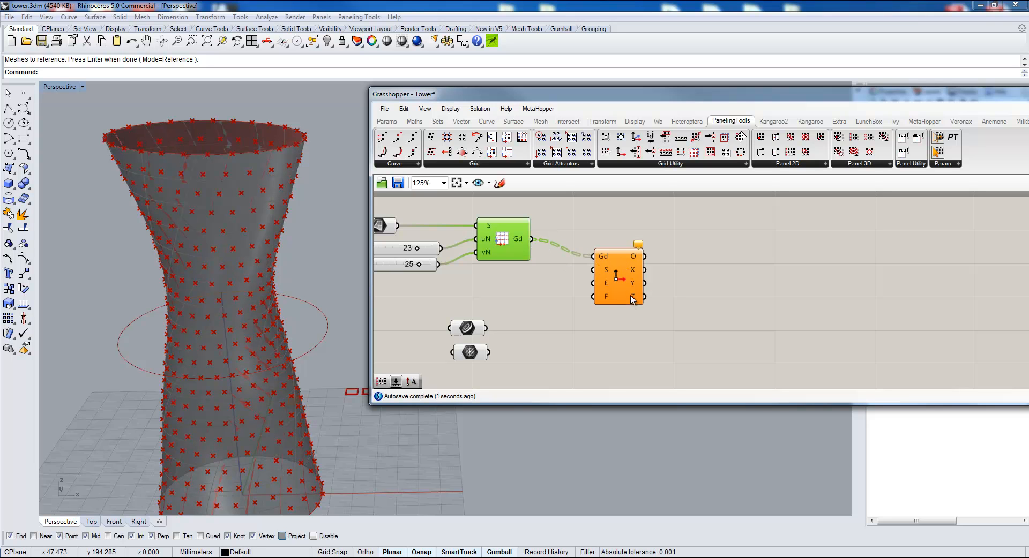
pyautogui.moveTo(633, 299); pyautogui.dragTo(610, 280)
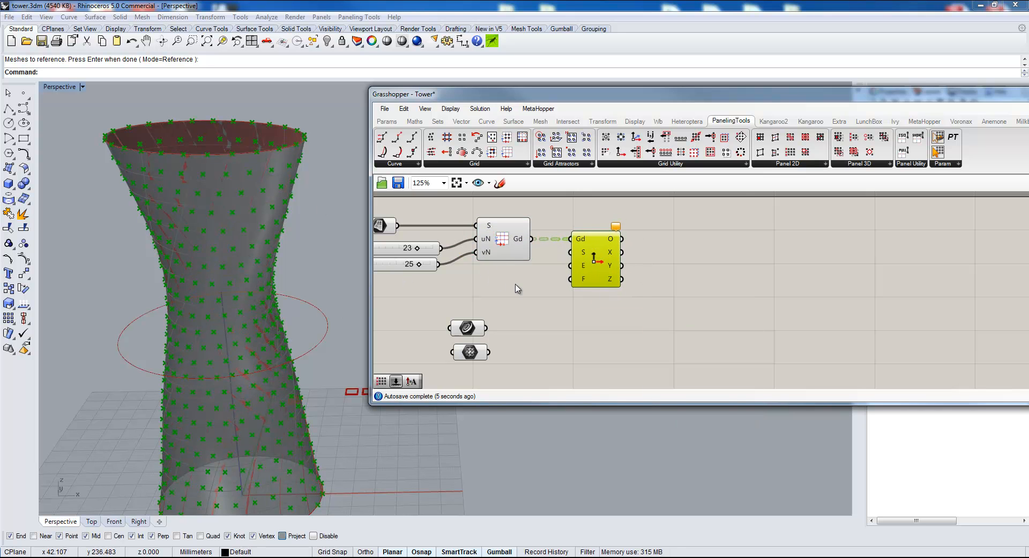
pyautogui.moveTo(521, 289); pyautogui.dragTo(552, 283, button='right')
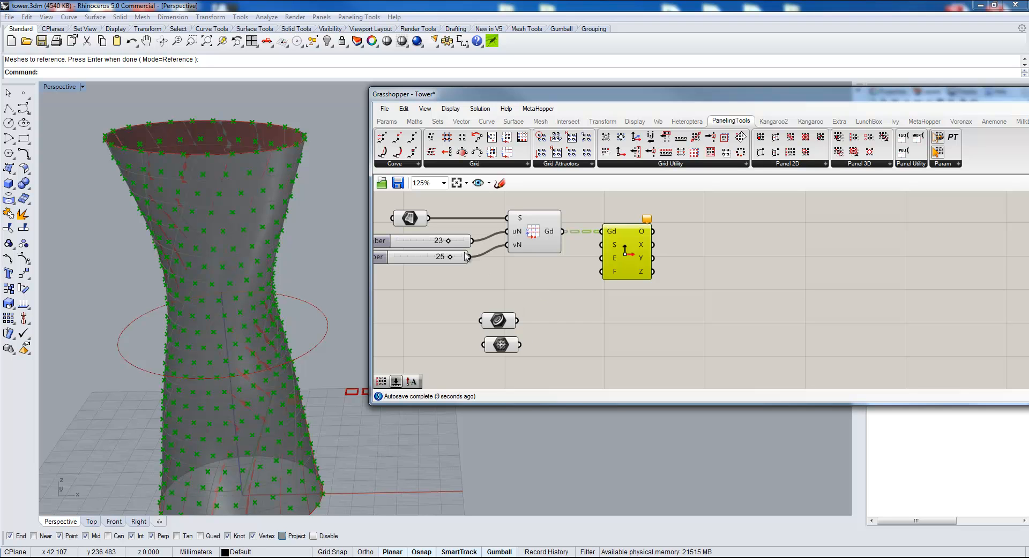
pyautogui.moveTo(428, 218); pyautogui.dragTo(648, 256)
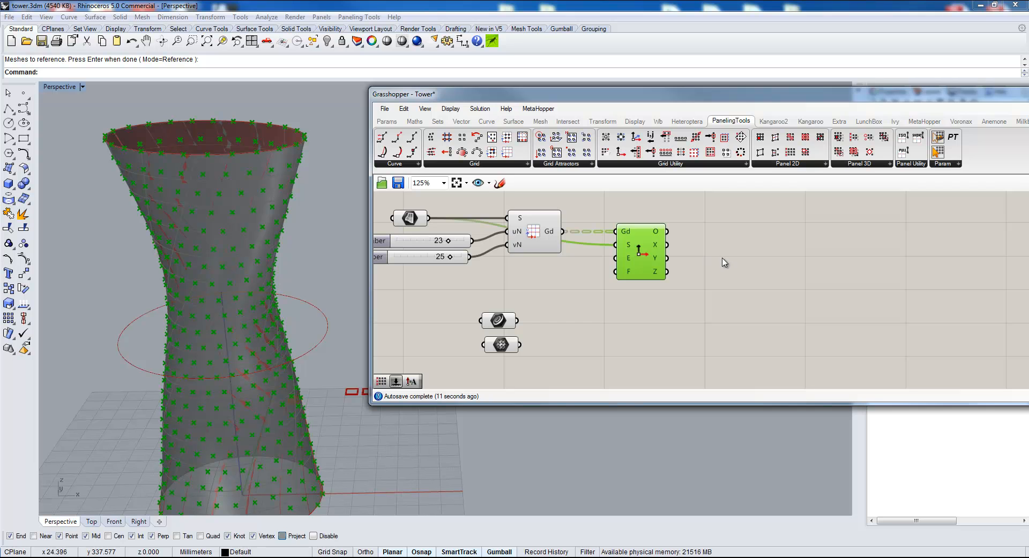
# Step: Add a vector Amplitude component and connect the Coordinates component's Z output to its V input
pyautogui.doubleClick(740, 282)
pyautogui.write('v')
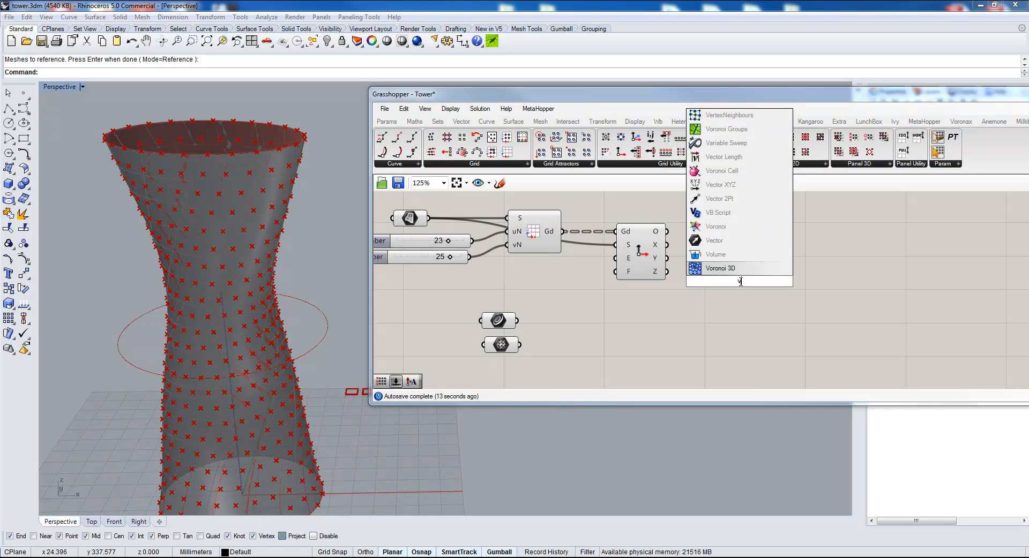
pyautogui.write('ecto')
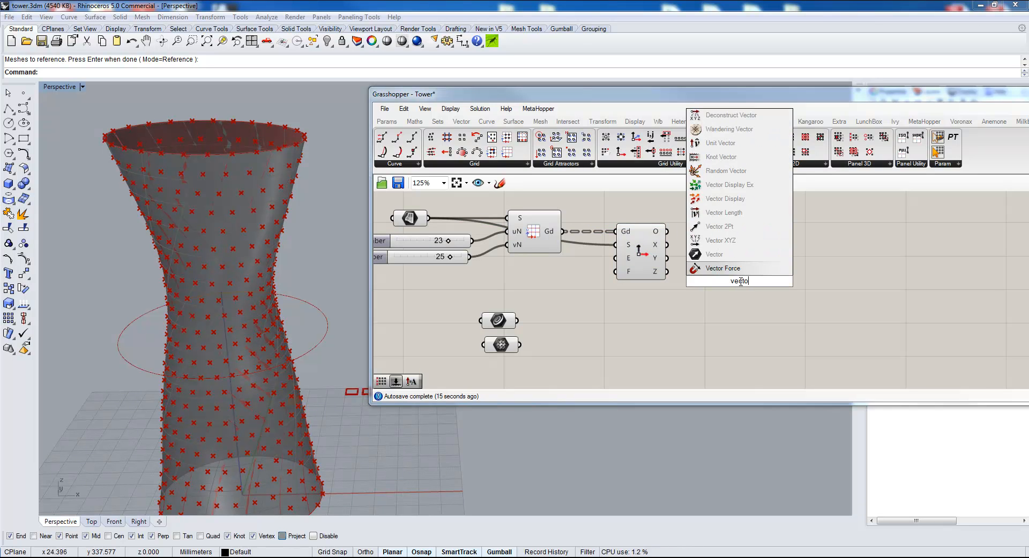
pyautogui.write('r ampli')
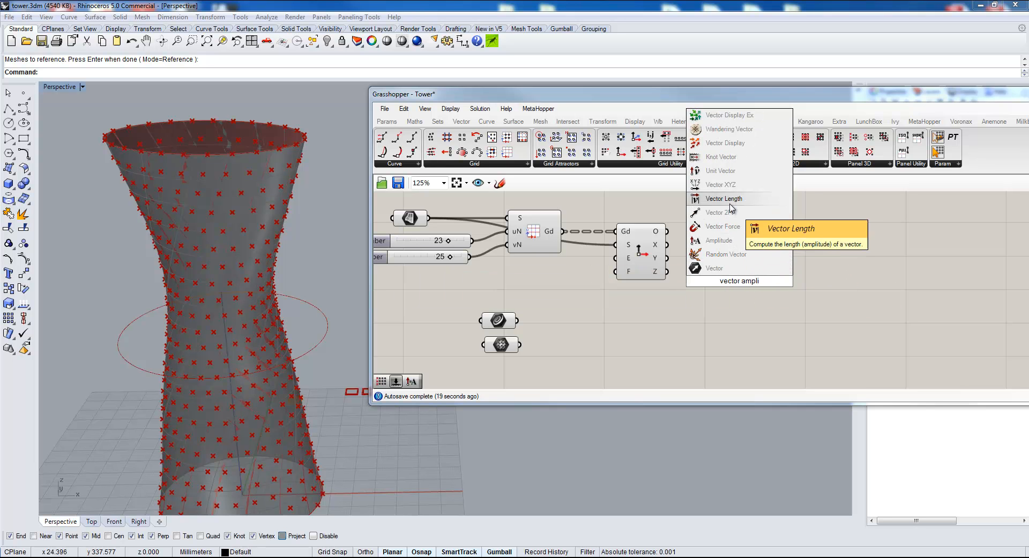
pyautogui.click(731, 241)
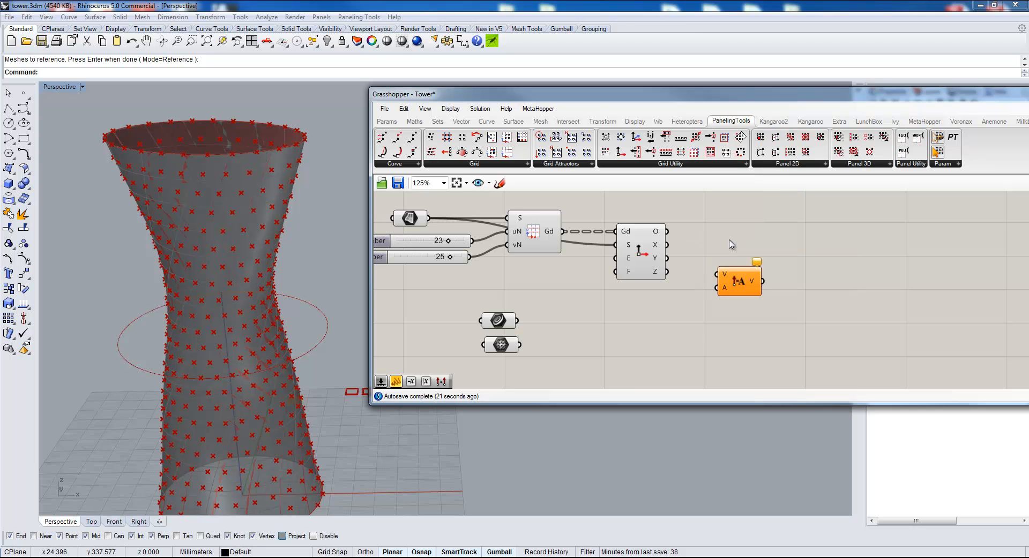
pyautogui.moveTo(738, 284); pyautogui.dragTo(733, 292)
pyautogui.moveTo(667, 272); pyautogui.dragTo(711, 282)
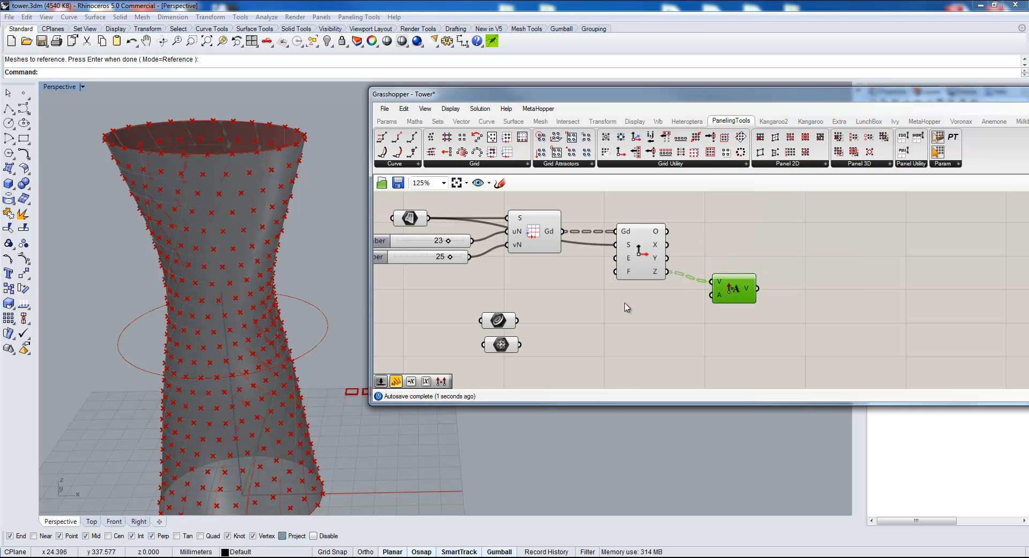
# Step: Add a number slider with the value 5.50 and connect it to the Amplitude component's A input
pyautogui.doubleClick(624, 304)
pyautogui.write('9')
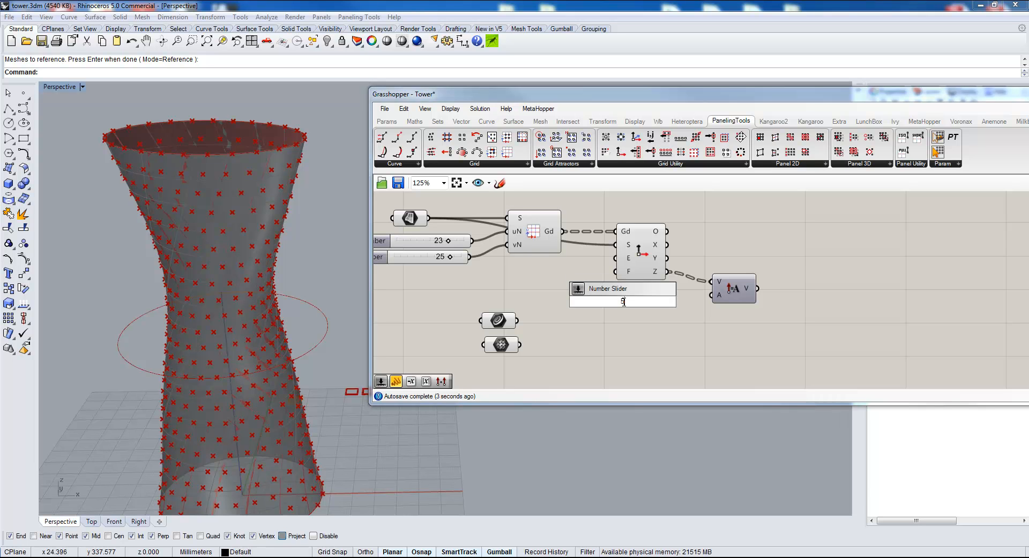
pyautogui.write('.5')
pyautogui.press('Return')
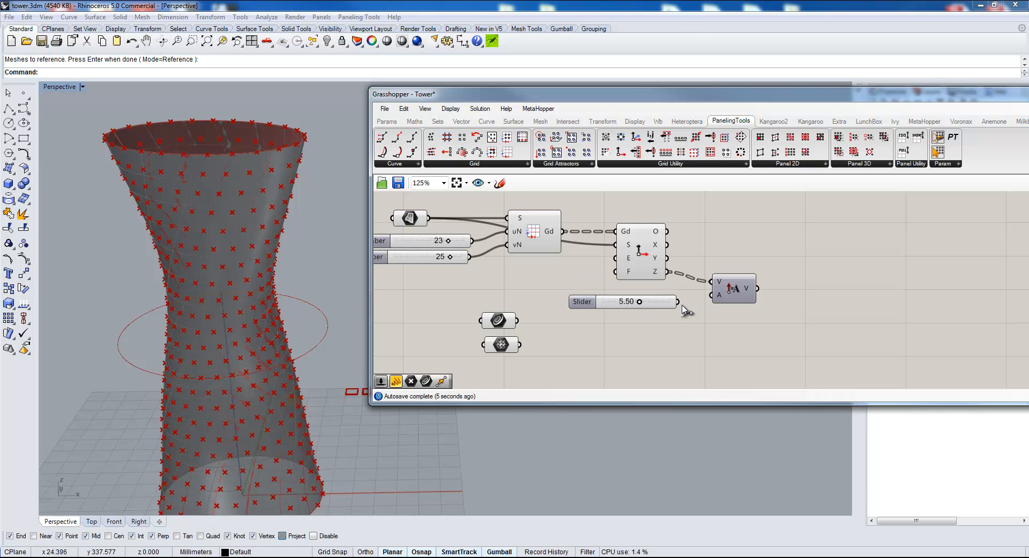
pyautogui.moveTo(676, 301); pyautogui.dragTo(711, 294)
pyautogui.moveTo(735, 293); pyautogui.dragTo(732, 282)
pyautogui.moveTo(558, 271); pyautogui.dragTo(542, 303, button='right')
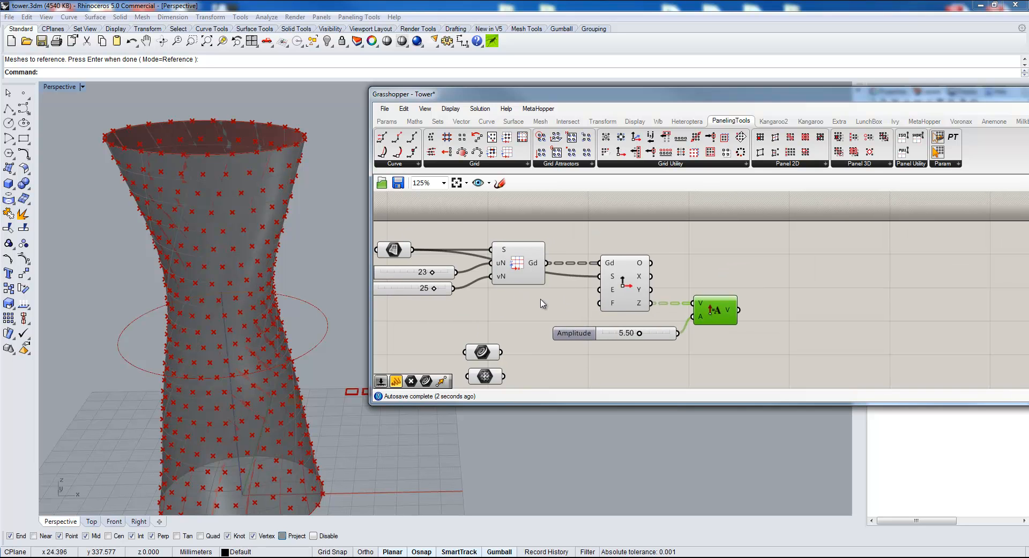
# Step: Add a Move component and connect the Amplitude vector to T and the surface-domain grid output to G
pyautogui.doubleClick(781, 267)
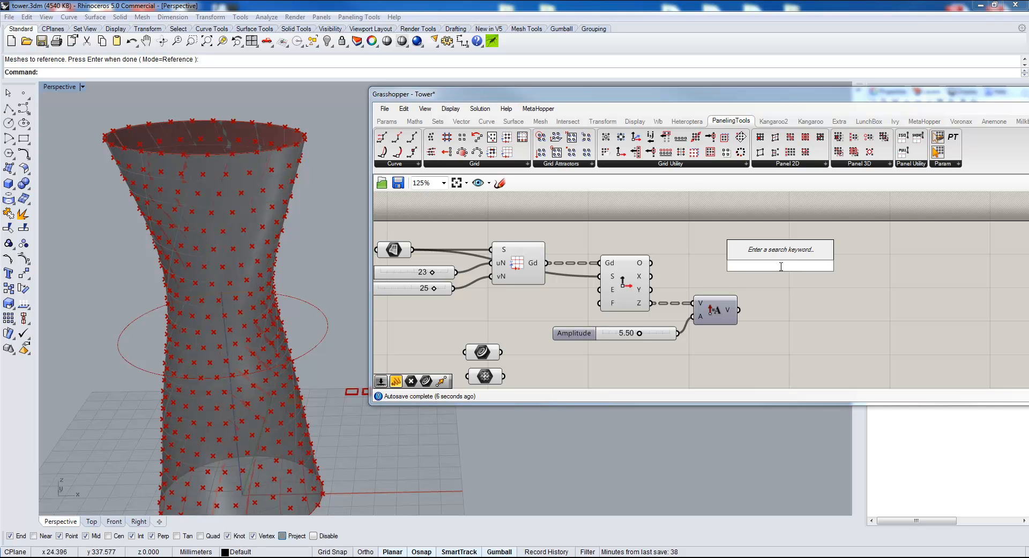
pyautogui.write('move')
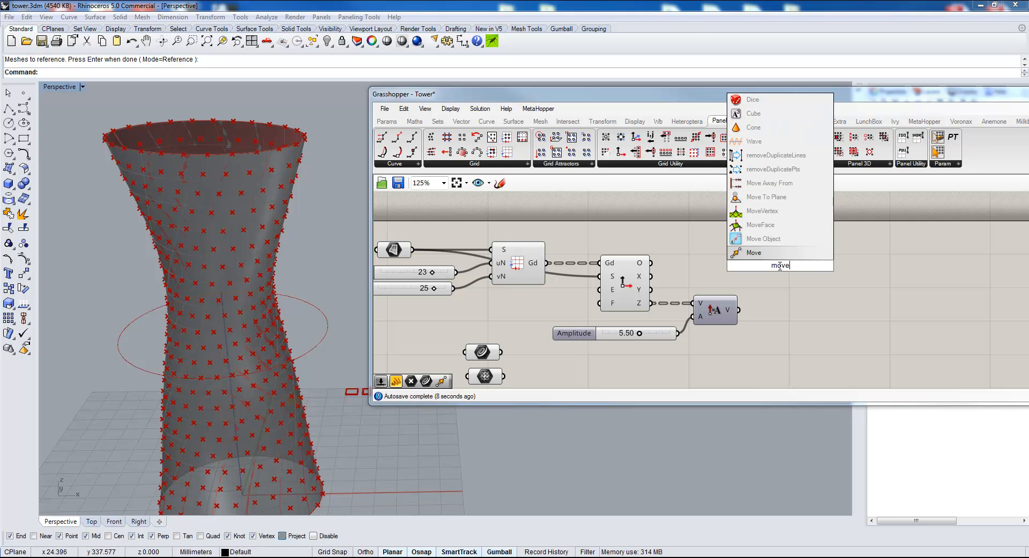
pyautogui.press('Return')
pyautogui.moveTo(739, 310); pyautogui.dragTo(756, 272)
pyautogui.moveTo(548, 263); pyautogui.dragTo(799, 302)
pyautogui.scroll(3, 205, 219)
pyautogui.scroll(-5, 161, 167)
pyautogui.scroll(6, 202, 214)
pyautogui.scroll(-5, 199, 208)
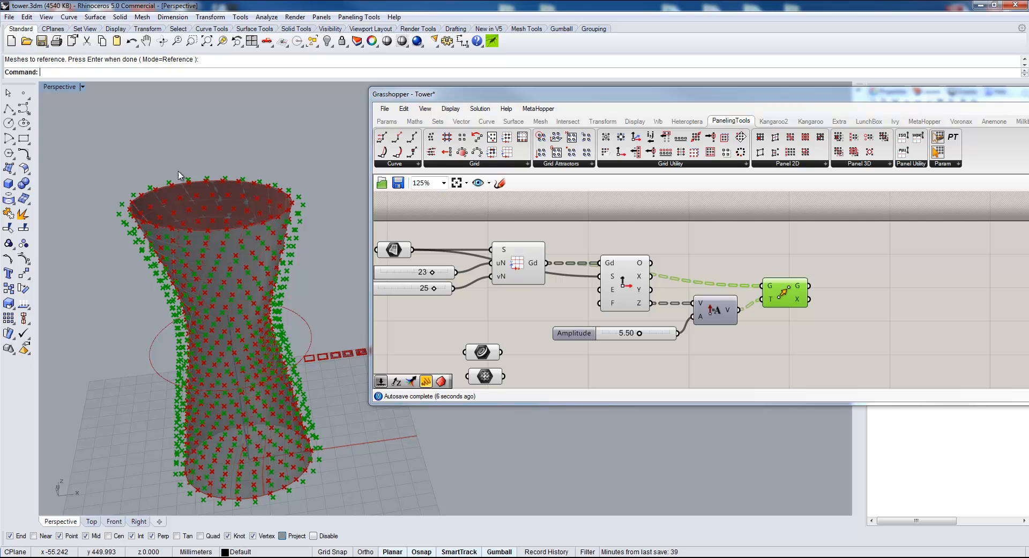
# Step: Rearrange the grid, Coordinates and Move components on the canvas so that the wires between them run clearly
pyautogui.click(529, 264)
pyautogui.moveTo(529, 265); pyautogui.dragTo(536, 251)
pyautogui.moveTo(605, 273); pyautogui.dragTo(605, 282)
pyautogui.click(786, 293)
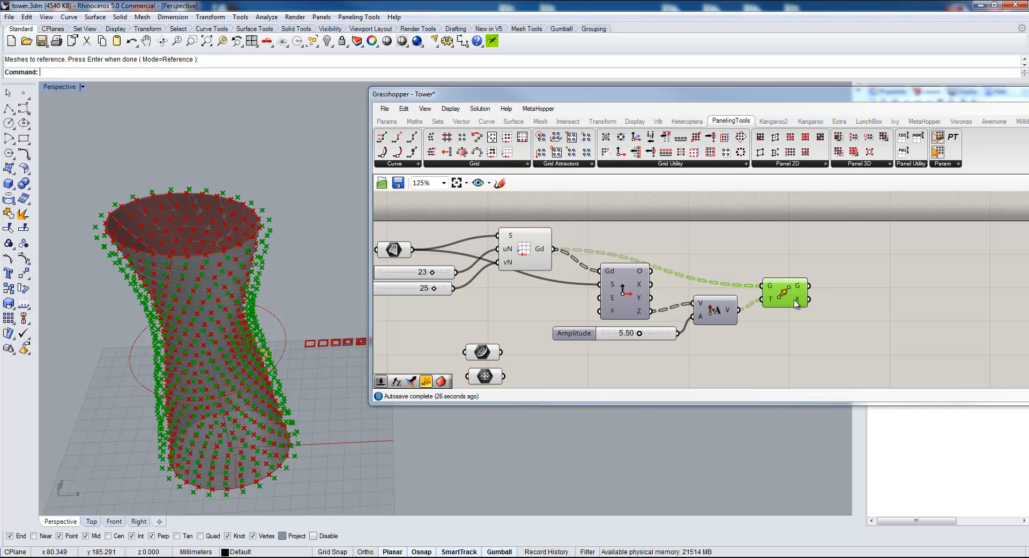
pyautogui.moveTo(793, 300); pyautogui.dragTo(788, 291)
pyautogui.moveTo(134, 315); pyautogui.dragTo(283, 211, button='right')
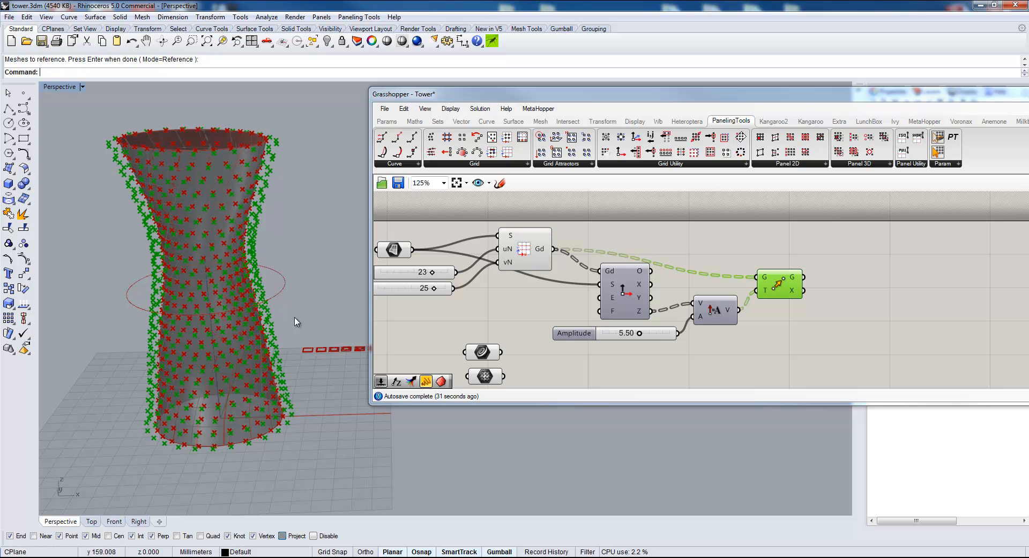
pyautogui.moveTo(796, 287)
pyautogui.mouseDown()
pyautogui.moveTo(798, 267)
pyautogui.moveTo(803, 285)
pyautogui.mouseUp()
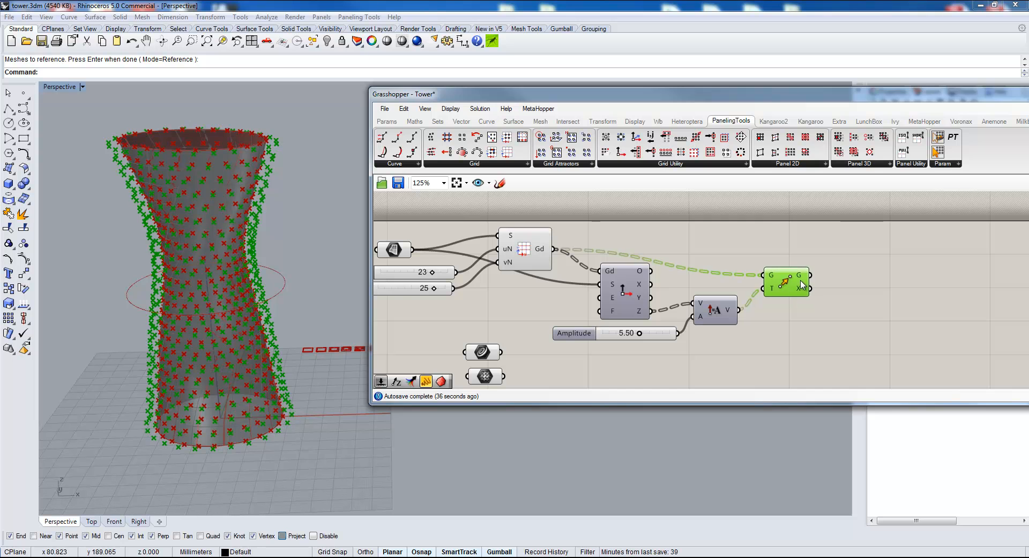
# Step: Add a Curve Attraction component, connecting the Move component's G output to Gd and the Curve parameter to A
pyautogui.click(130, 308)
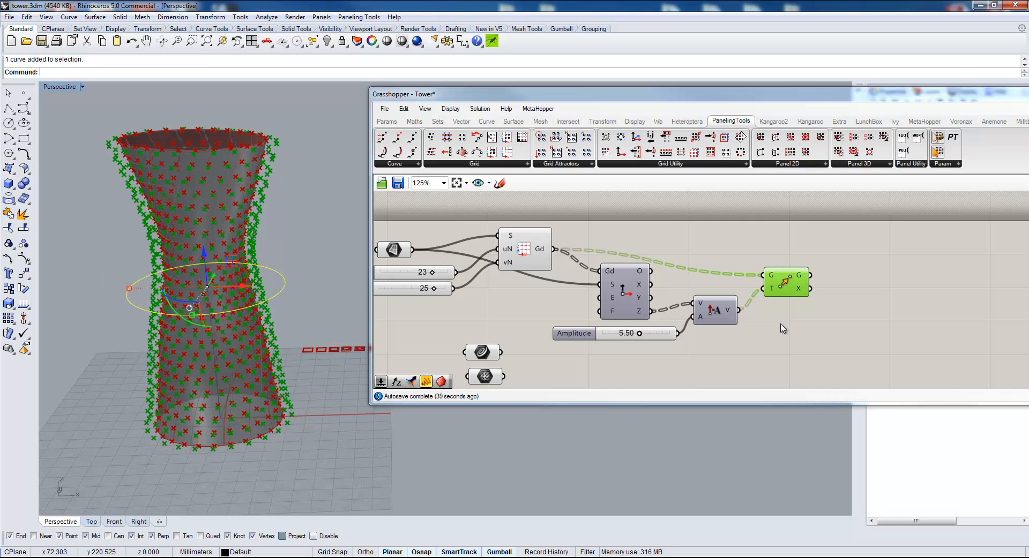
pyautogui.click(883, 306)
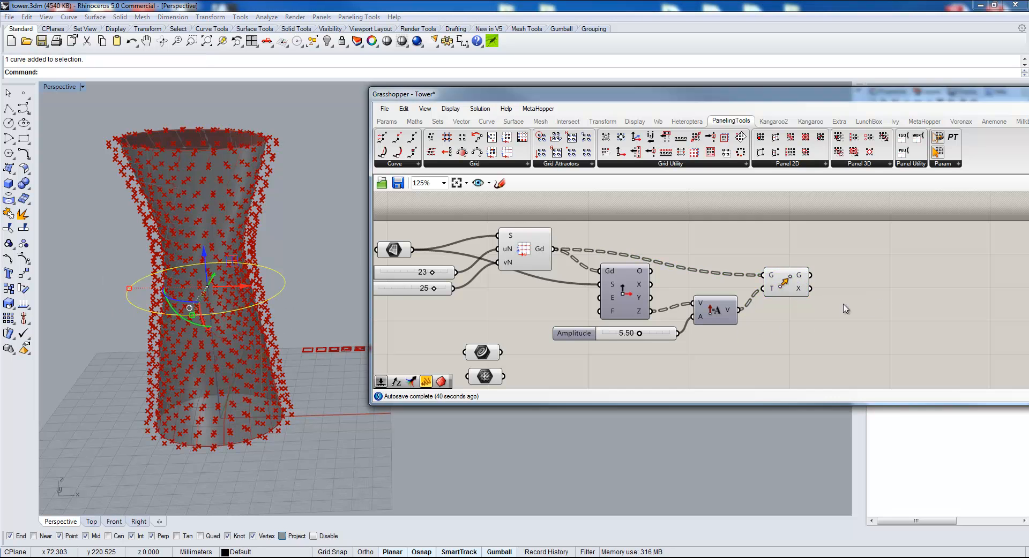
pyautogui.click(568, 166)
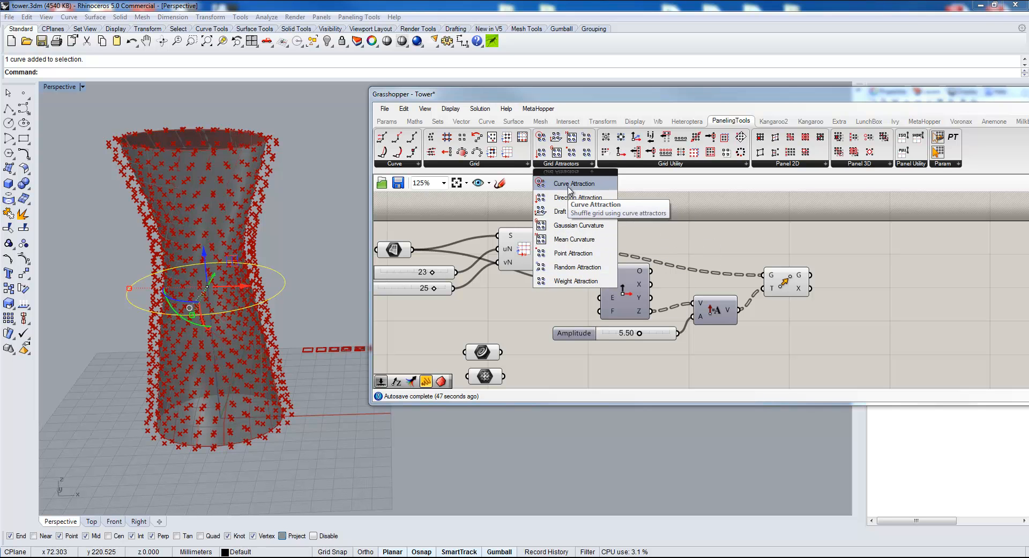
pyautogui.moveTo(573, 190); pyautogui.dragTo(862, 310)
pyautogui.moveTo(862, 311); pyautogui.dragTo(678, 268, button='right')
pyautogui.moveTo(678, 268); pyautogui.dragTo(715, 281)
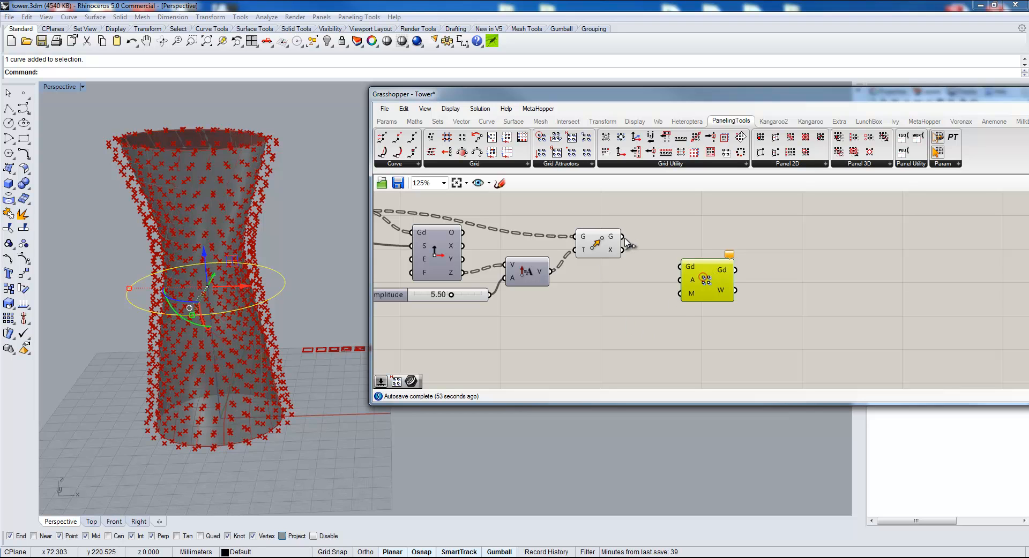
pyautogui.moveTo(622, 236); pyautogui.dragTo(705, 283)
pyautogui.scroll(-3, 624, 294)
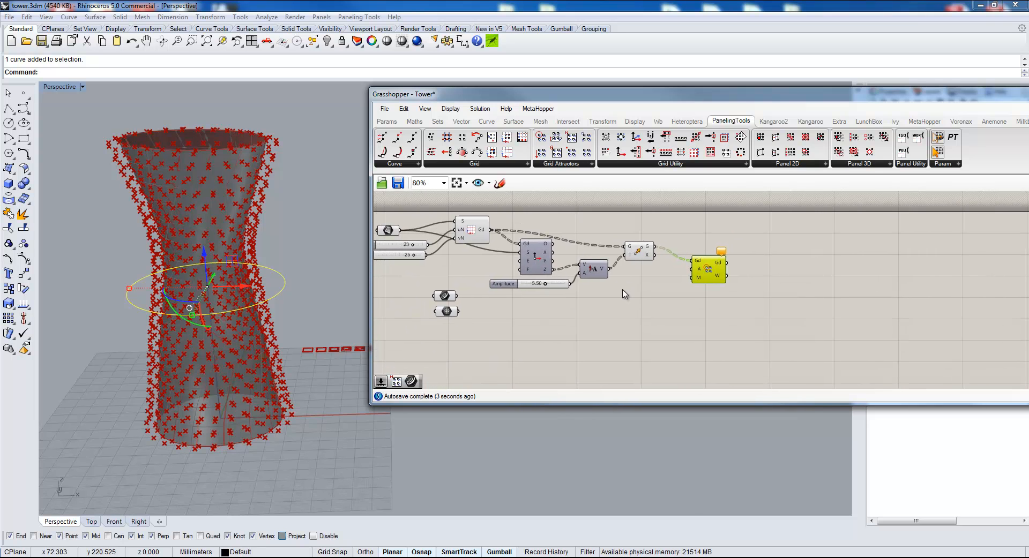
pyautogui.moveTo(452, 293); pyautogui.dragTo(646, 271)
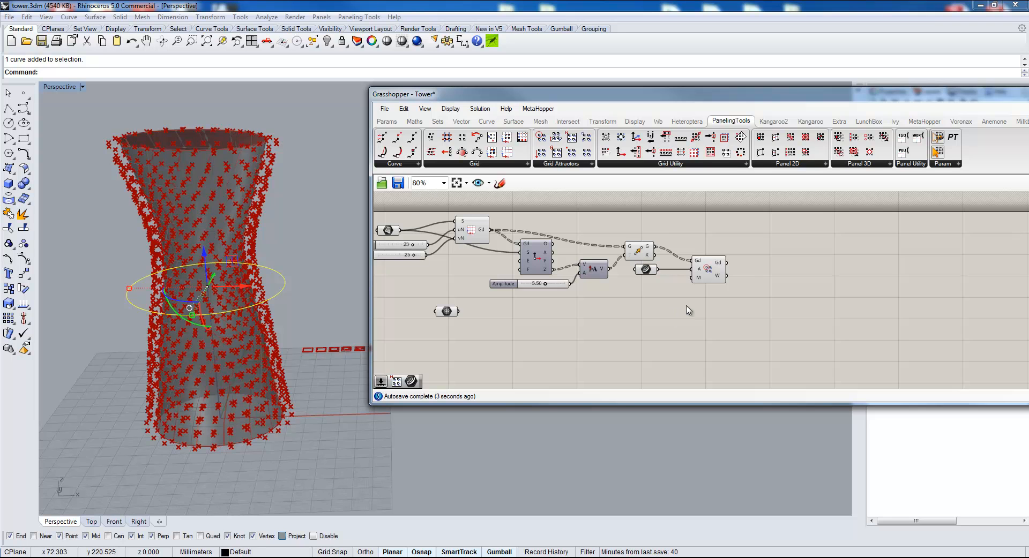
# Step: Add a number slider with the value 3.00 and connect it to the Curve Attraction component's M input
pyautogui.scroll(6, 685, 319)
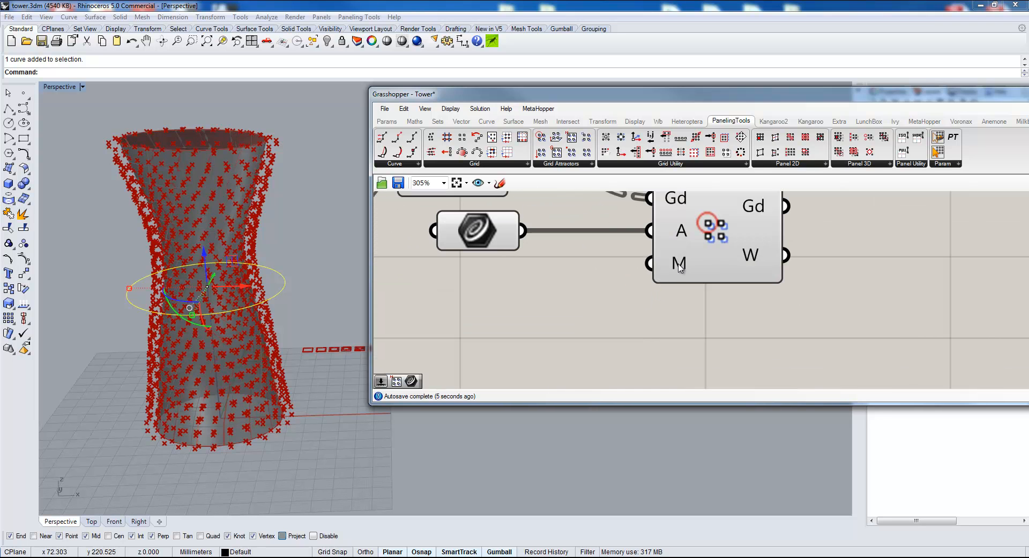
pyautogui.moveTo(679, 268)
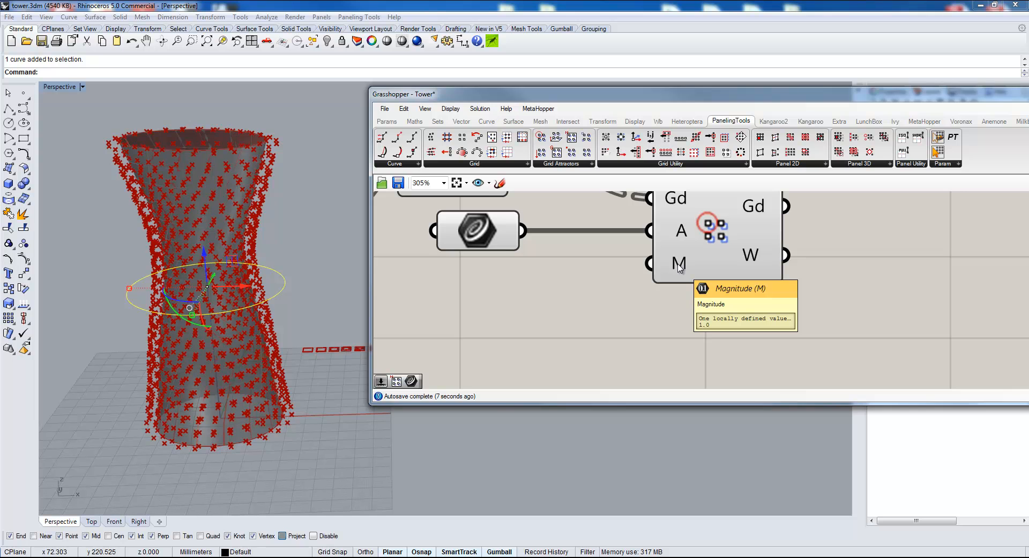
pyautogui.doubleClick(510, 311)
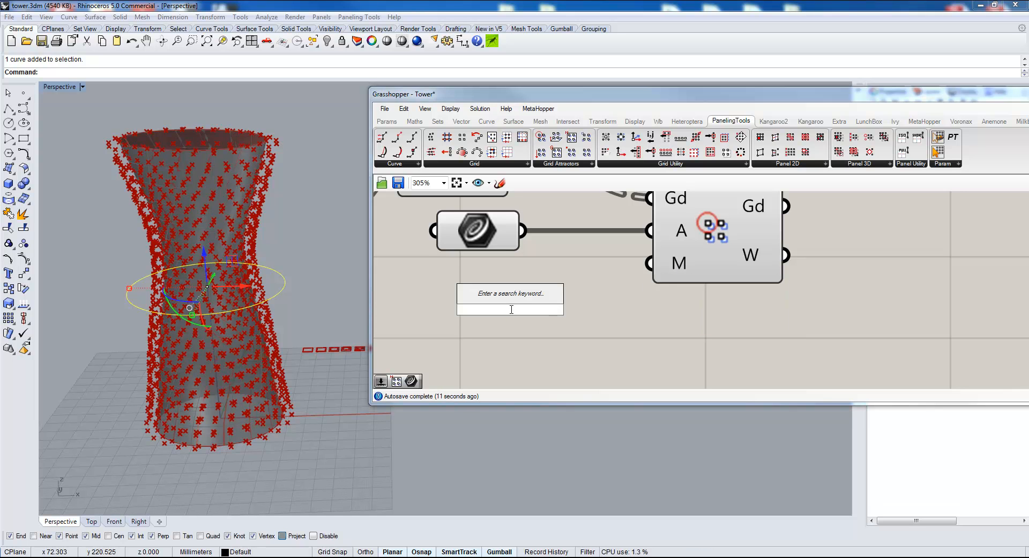
pyautogui.write('3')
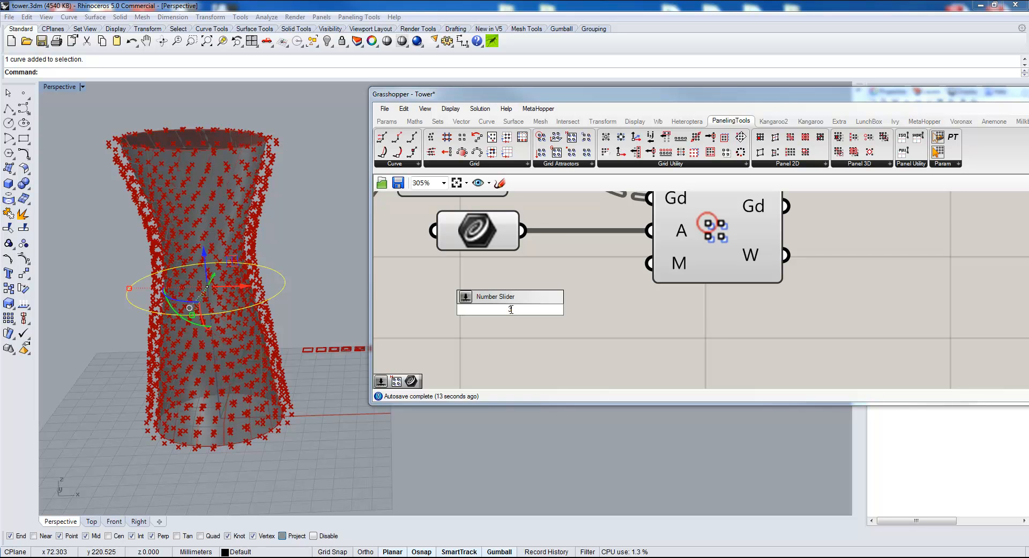
pyautogui.press('Return')
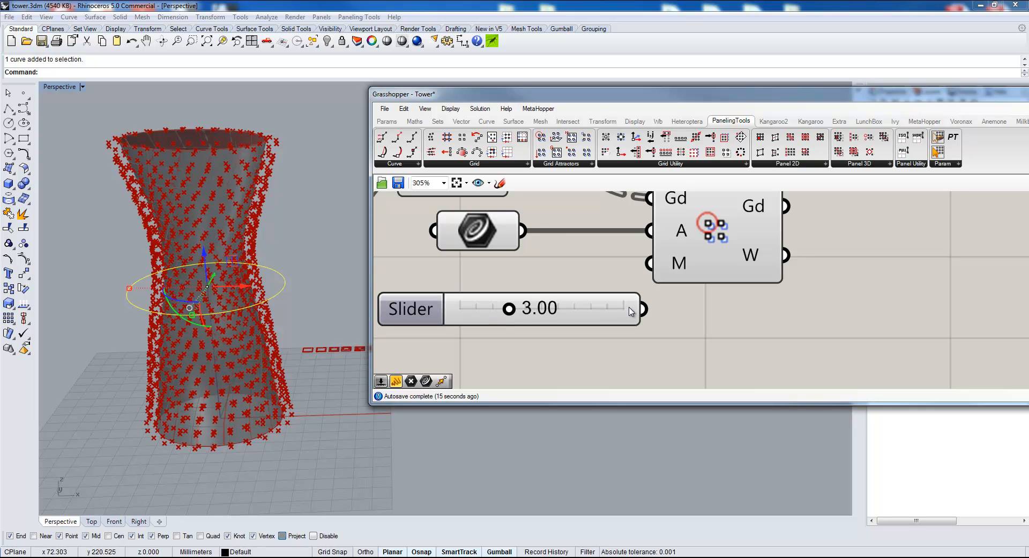
pyautogui.moveTo(599, 306); pyautogui.dragTo(541, 288)
pyautogui.moveTo(583, 284); pyautogui.dragTo(649, 265)
# Step: Set the Magnitude slider to 1.43 and shift it slightly on the canvas
pyautogui.moveTo(484, 326); pyautogui.dragTo(591, 304, button='right')
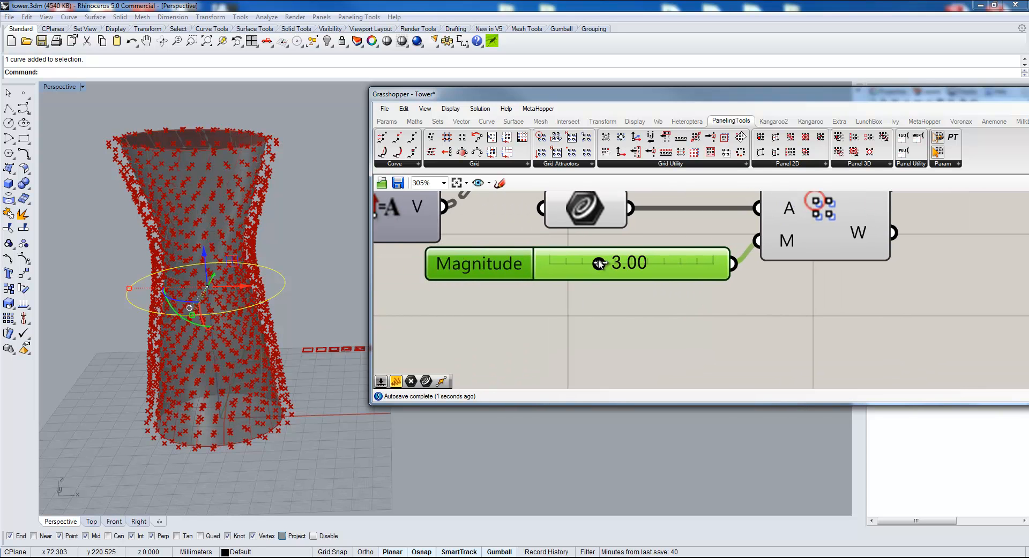
pyautogui.moveTo(588, 263); pyautogui.dragTo(584, 268)
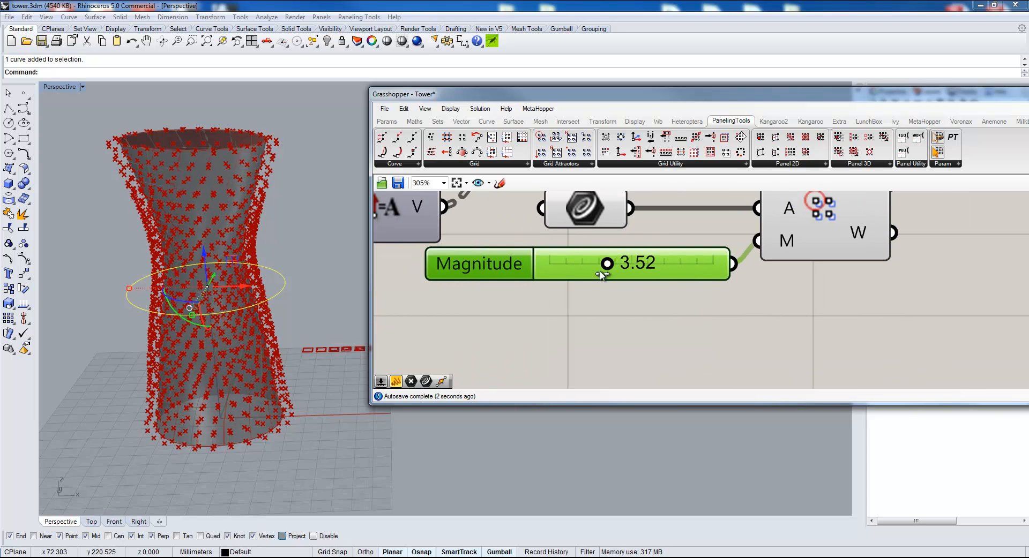
pyautogui.moveTo(581, 278); pyautogui.dragTo(570, 274)
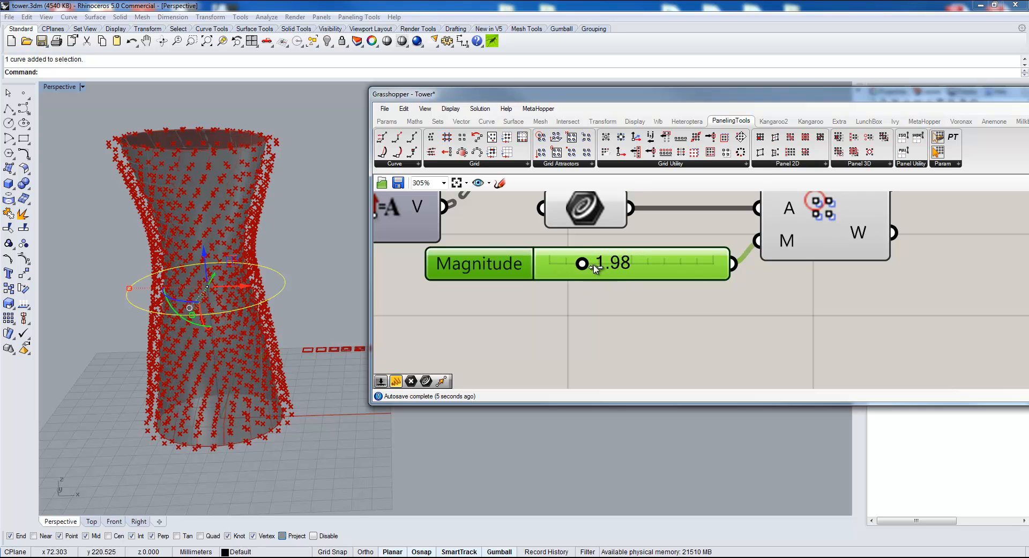
pyautogui.moveTo(616, 272)
pyautogui.mouseDown()
pyautogui.moveTo(592, 269)
pyautogui.moveTo(587, 251)
pyautogui.moveTo(614, 246)
pyautogui.moveTo(565, 261)
pyautogui.moveTo(614, 273)
pyautogui.mouseUp()
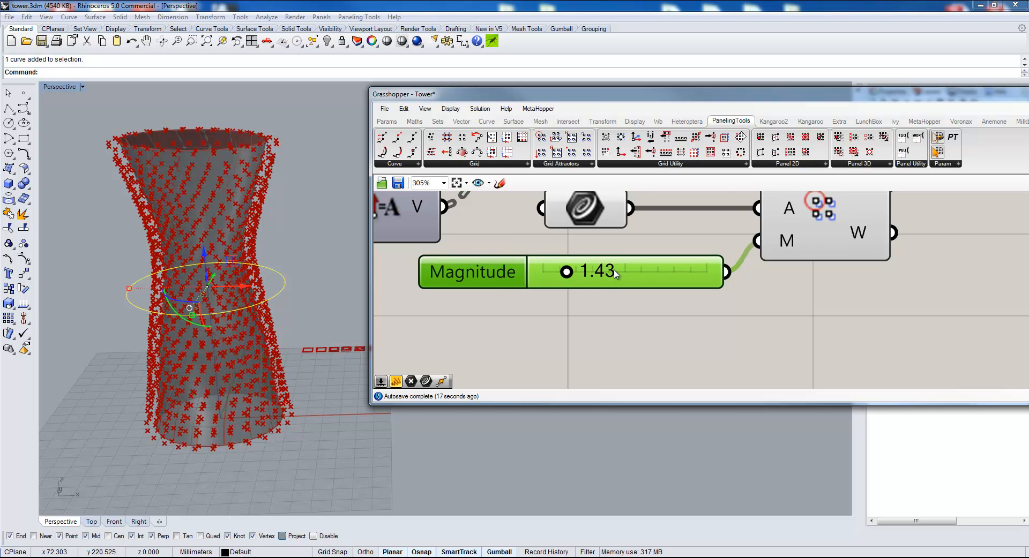
# Step: Hide the viewport previews of the surface-domain grid component and the Move component
pyautogui.scroll(-8, 636, 287)
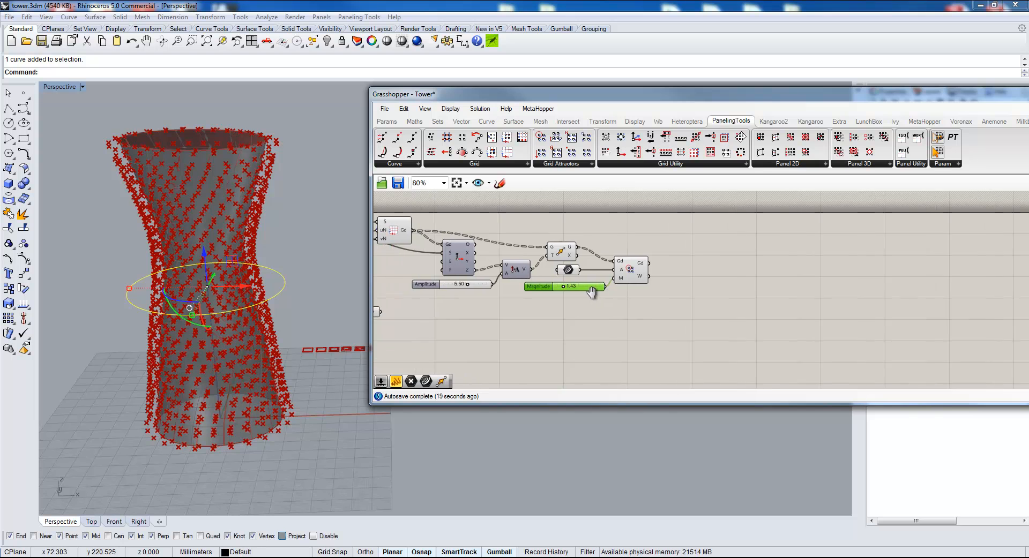
pyautogui.middleClick(506, 246)
pyautogui.click(540, 214)
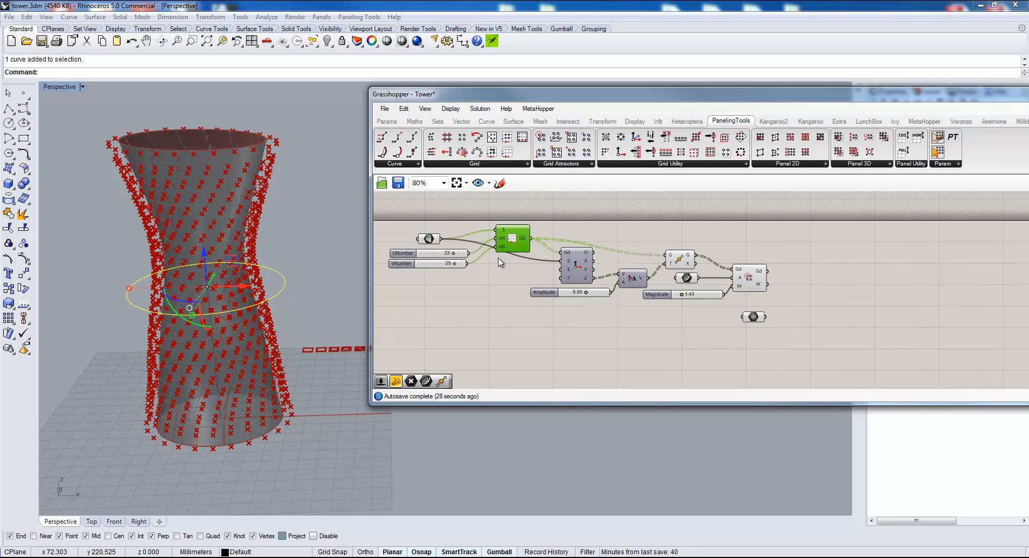
pyautogui.click(690, 266)
pyautogui.middleClick(690, 262)
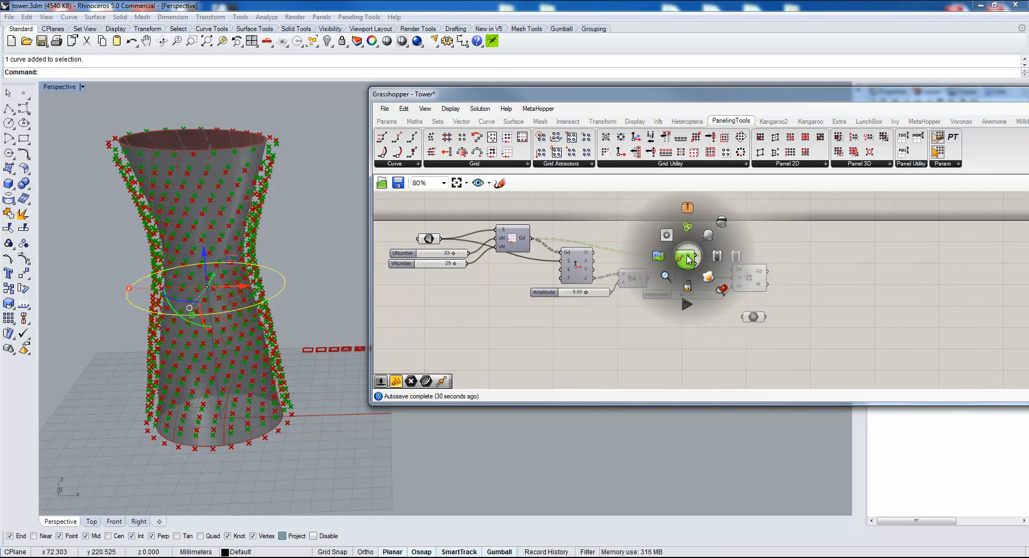
pyautogui.click(721, 233)
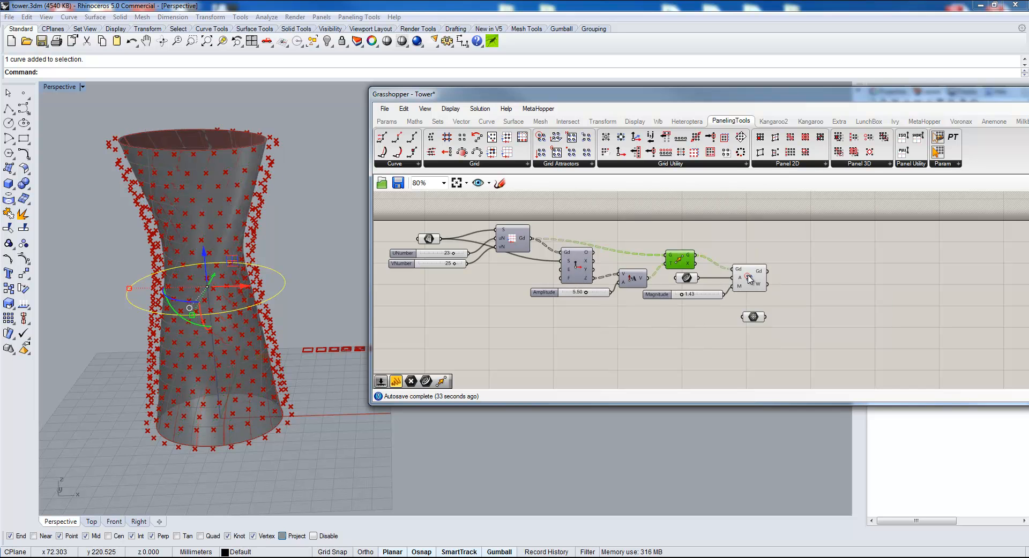
# Step: Add a Morph 3D List component on the free canvas beside the Curve Attraction component
pyautogui.moveTo(843, 277); pyautogui.dragTo(773, 287, button='right')
pyautogui.scroll(2, 727, 289)
pyautogui.moveTo(694, 295); pyautogui.dragTo(718, 268, button='right')
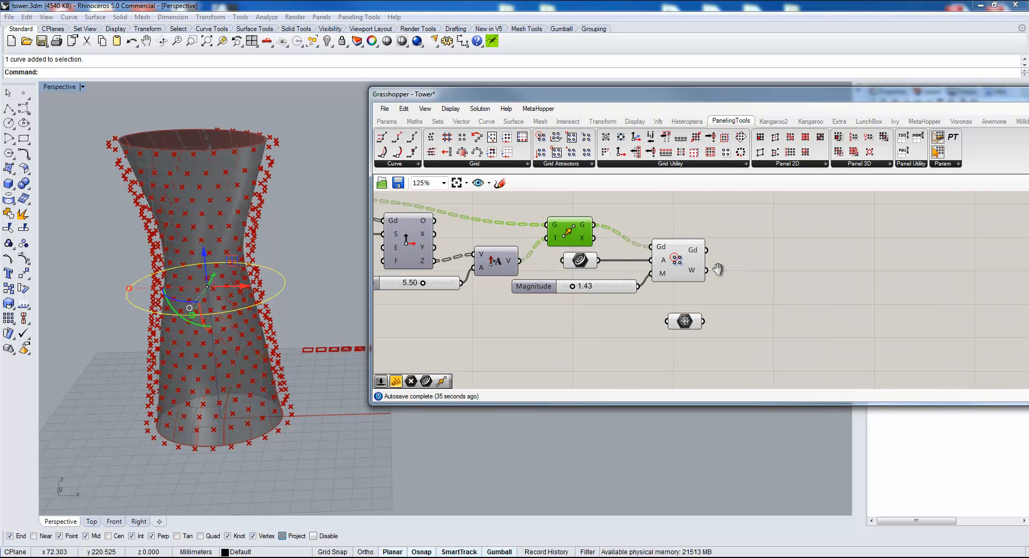
pyautogui.scroll(-2, 718, 268)
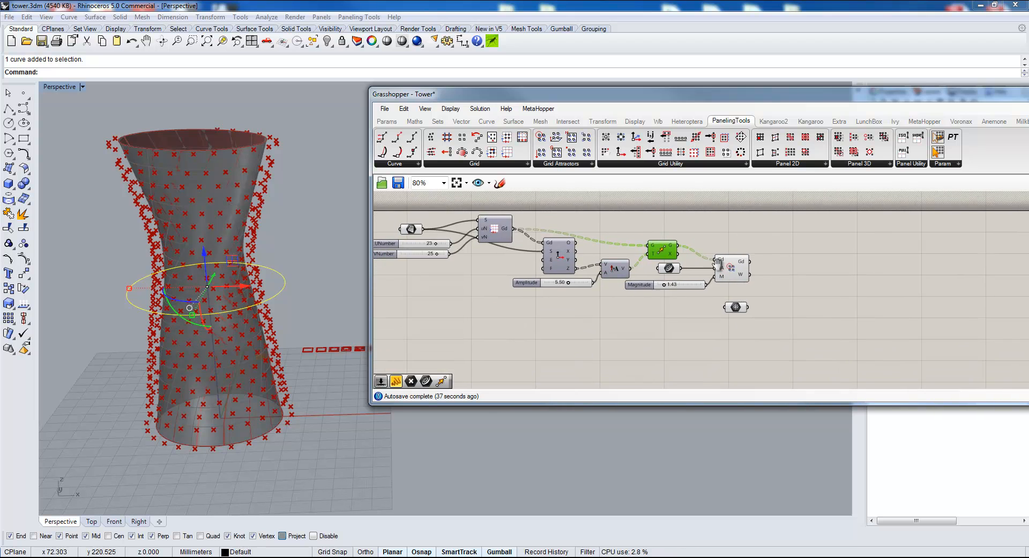
pyautogui.moveTo(505, 270); pyautogui.dragTo(528, 292, button='right')
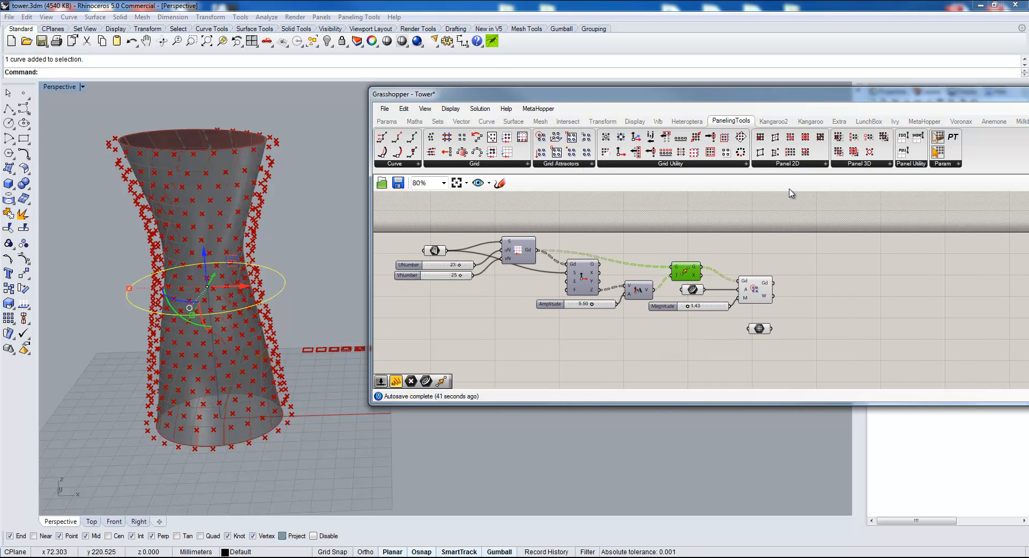
pyautogui.moveTo(835, 96); pyautogui.dragTo(789, 88)
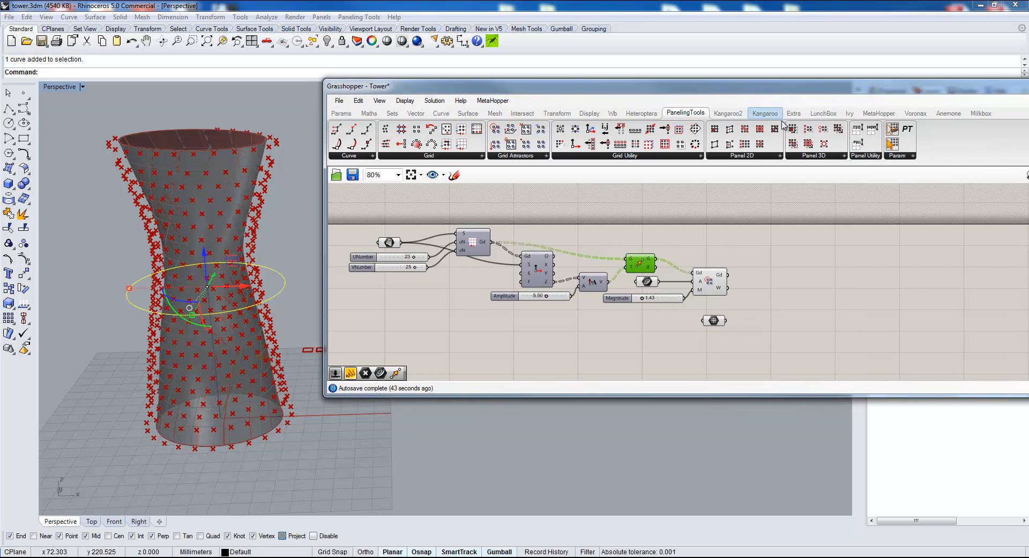
pyautogui.click(817, 157)
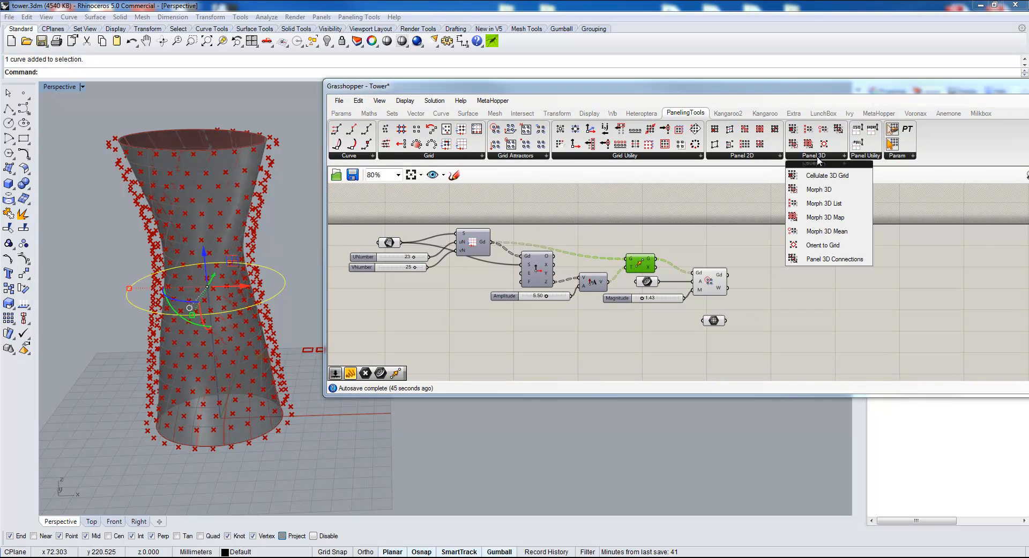
pyautogui.click(815, 204)
pyautogui.click(813, 268)
pyautogui.moveTo(767, 271); pyautogui.dragTo(660, 218, button='right')
pyautogui.scroll(2, 627, 244)
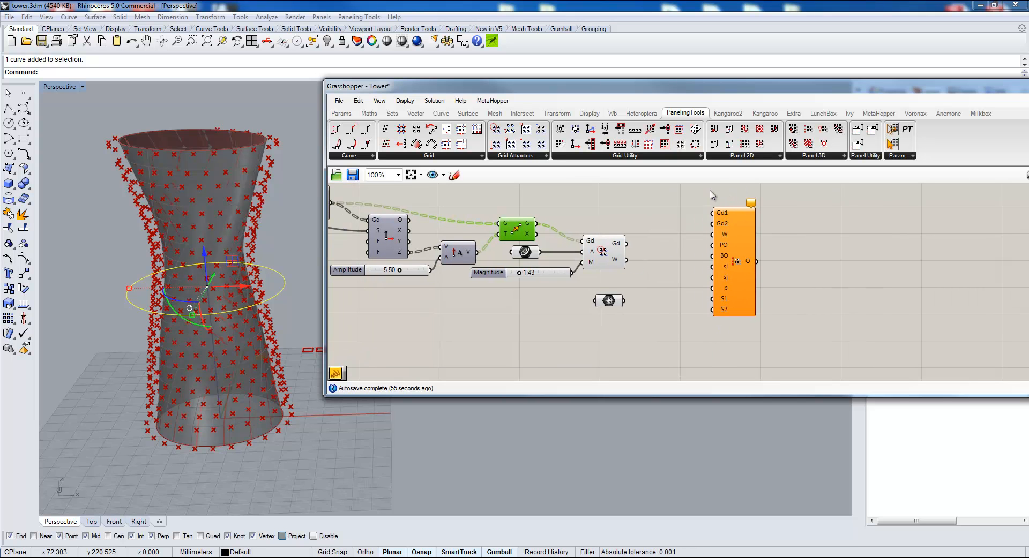
# Step: Connect the surface-domain grid to the Morph 3D List's Gd1 input and the Move component's G output to Gd2
pyautogui.moveTo(670, 255); pyautogui.dragTo(773, 273, button='right')
pyautogui.moveTo(405, 234); pyautogui.dragTo(470, 232, button='right')
pyautogui.moveTo(473, 216); pyautogui.dragTo(682, 217)
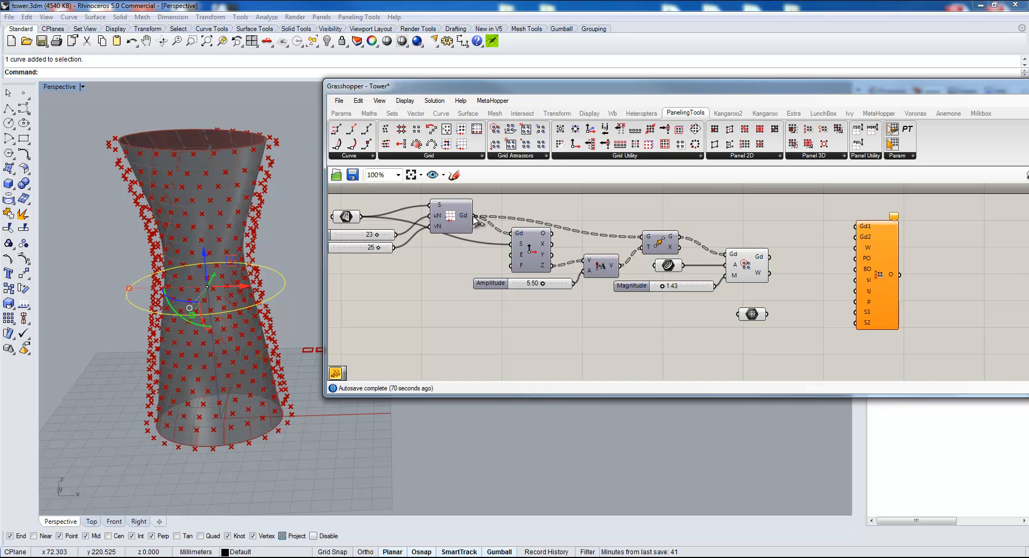
pyautogui.moveTo(474, 217); pyautogui.dragTo(855, 231)
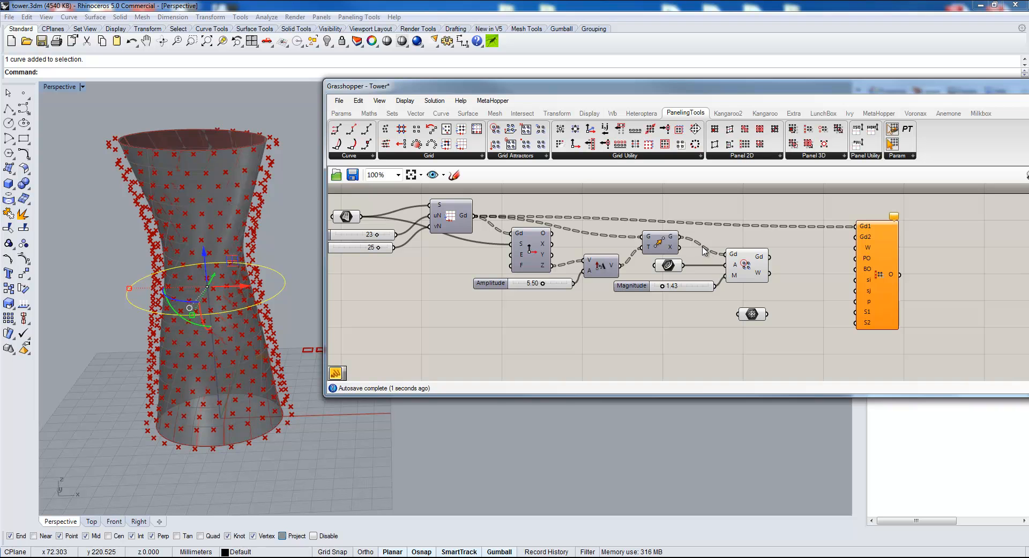
pyautogui.moveTo(680, 237); pyautogui.dragTo(857, 237)
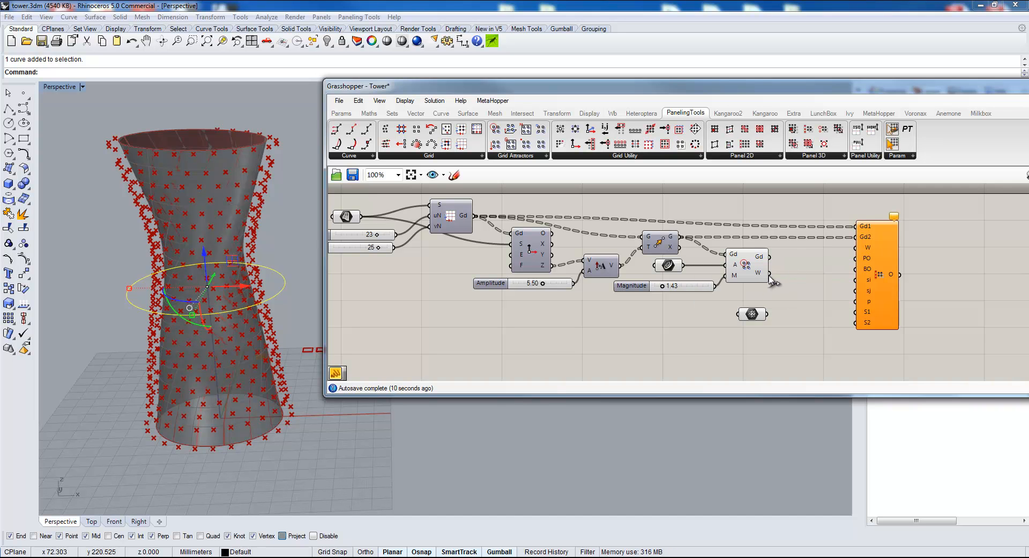
# Step: Connect the Curve Attraction component's W output to the Morph 3D List's W input and nudge the Morph component on the canvas
pyautogui.moveTo(770, 273); pyautogui.dragTo(855, 248)
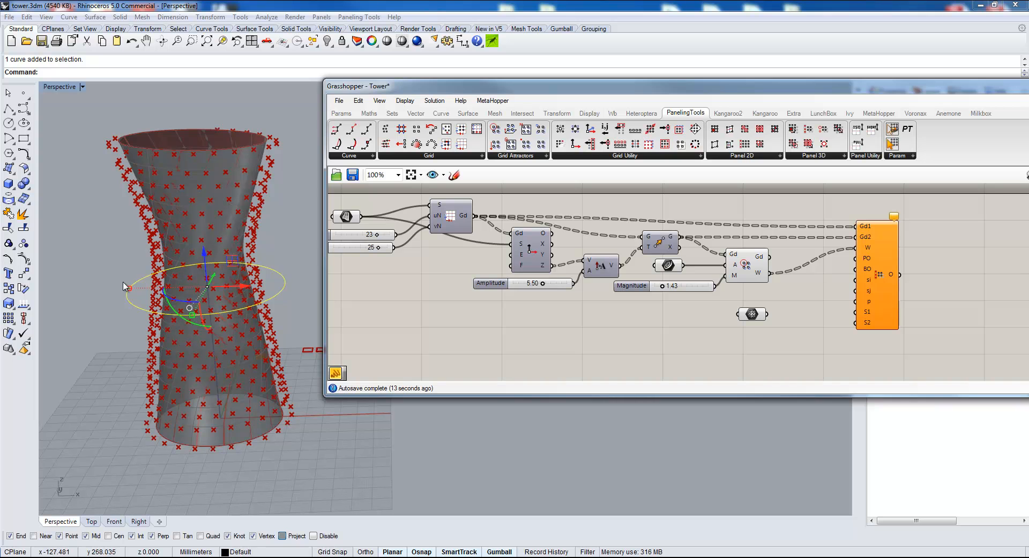
pyautogui.moveTo(696, 286); pyautogui.dragTo(697, 287)
pyautogui.moveTo(697, 286); pyautogui.dragTo(683, 289)
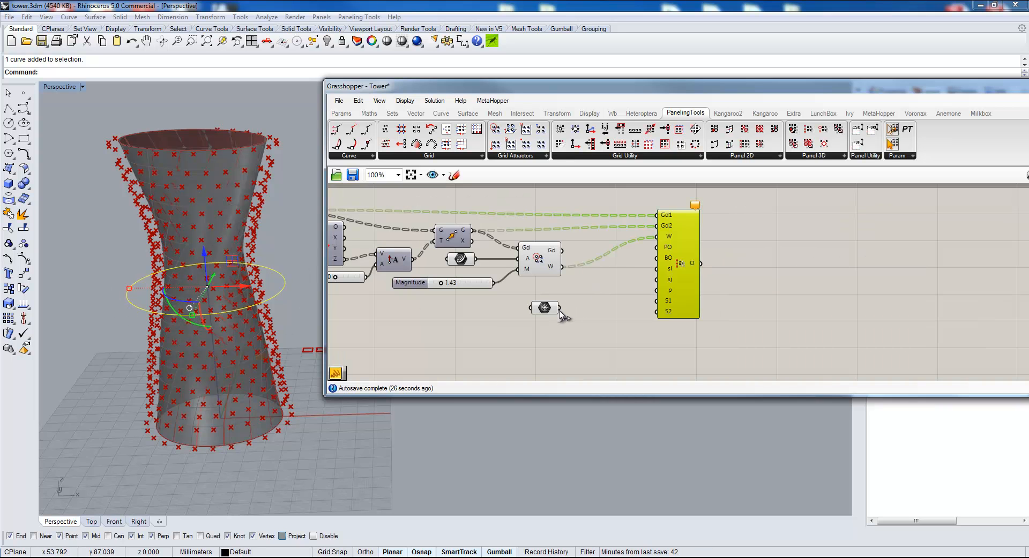
# Step: Move the Mesh parameter slightly closer to the Curve Attraction component and connect it to the Morph 3D List's PO input
pyautogui.moveTo(560, 309); pyautogui.dragTo(604, 284)
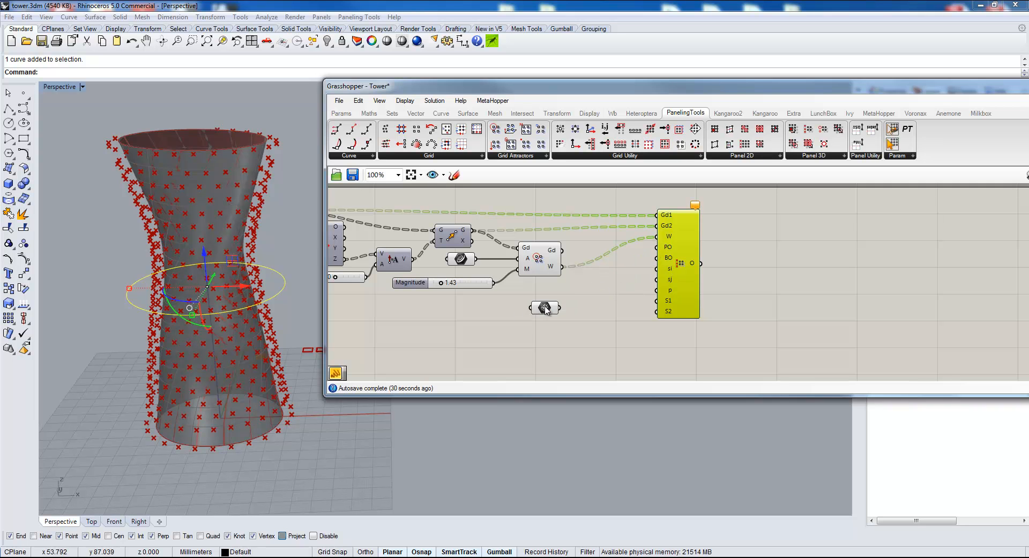
pyautogui.moveTo(546, 310); pyautogui.dragTo(548, 299)
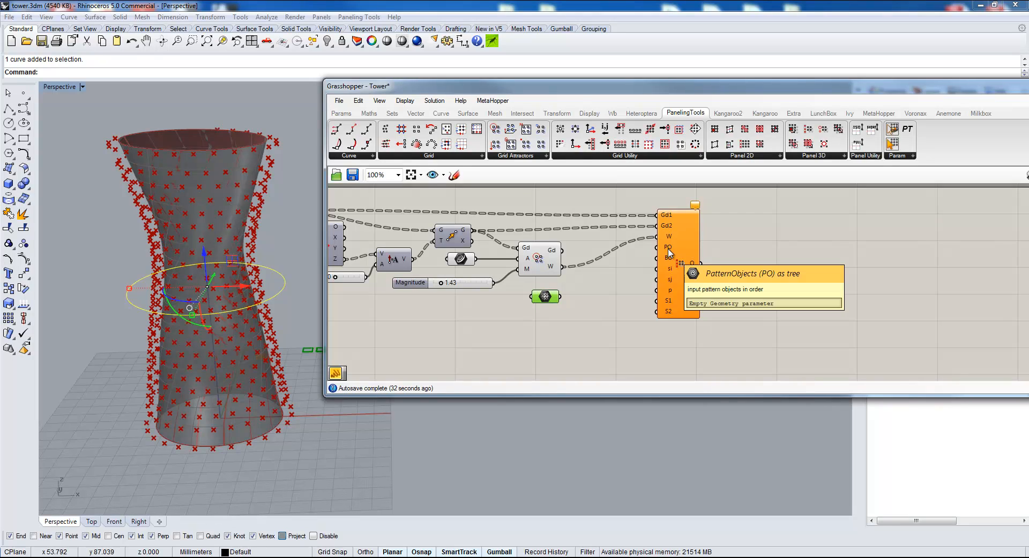
pyautogui.moveTo(669, 250); pyautogui.dragTo(556, 300)
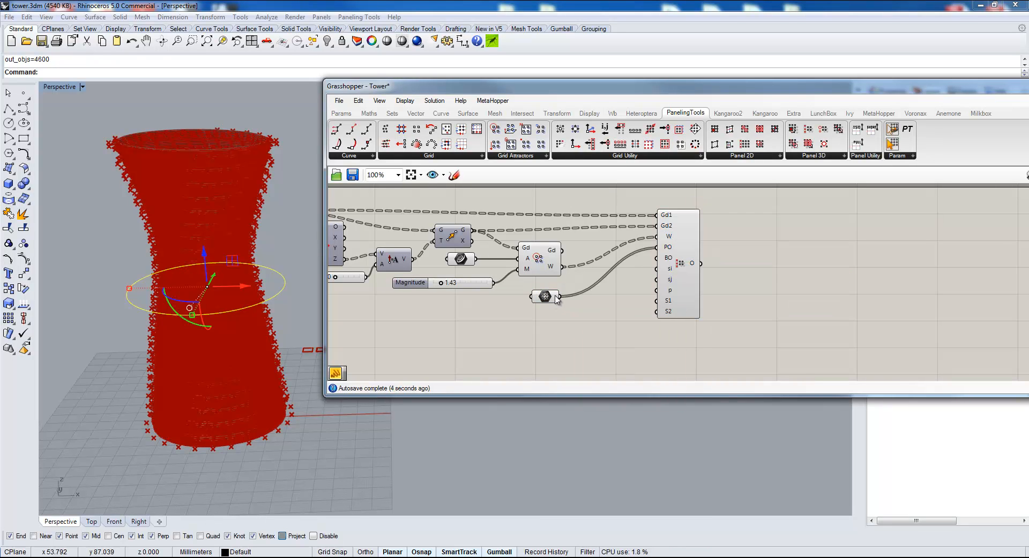
# Step: Graft the data of the Mesh parameter that feeds the pattern objects
pyautogui.rightClick(556, 299)
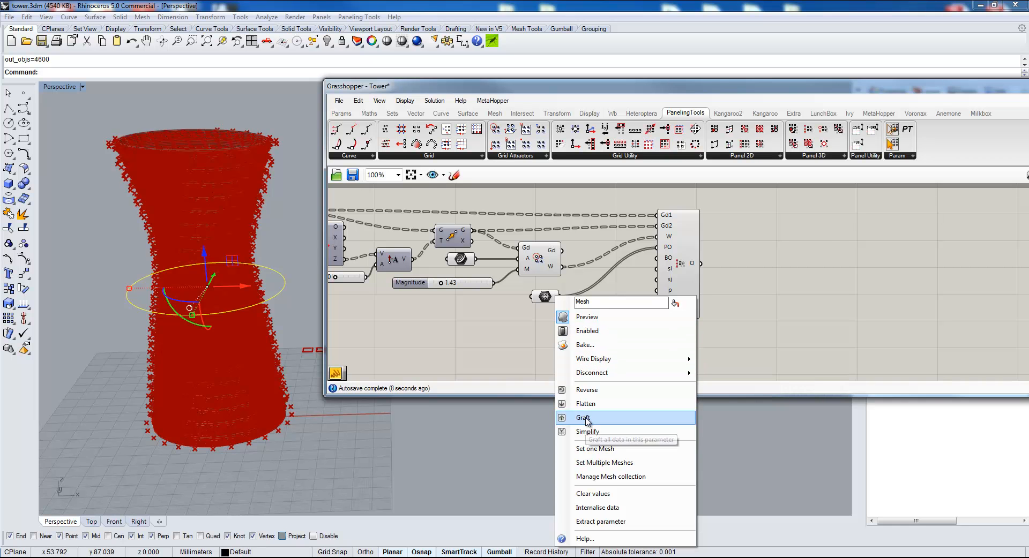
pyautogui.click(588, 418)
pyautogui.moveTo(172, 227); pyautogui.dragTo(171, 209, button='right')
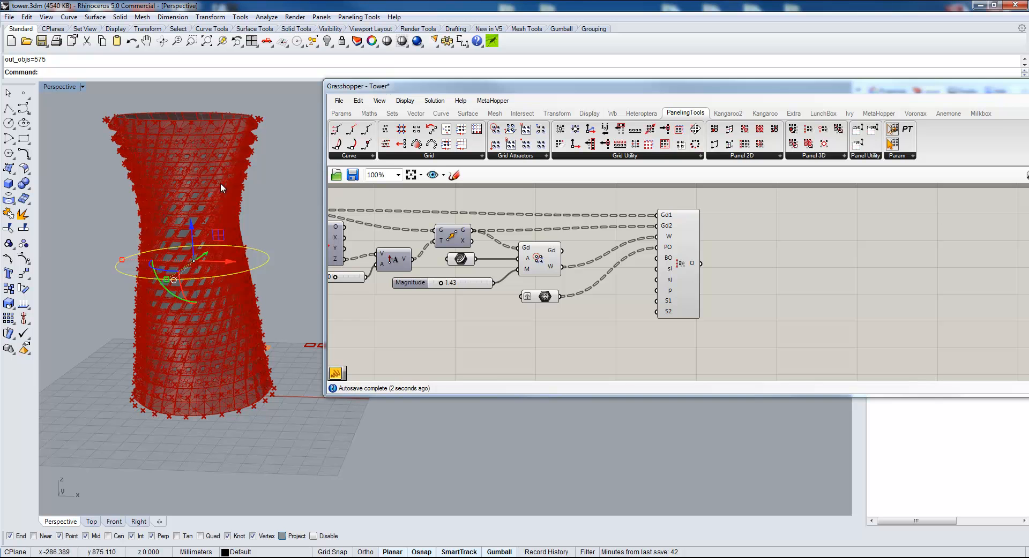
# Step: Nudge the Mesh parameter closer to the Curve Attraction component and move the Grasshopper window aside to uncover more of the Perspective view
pyautogui.moveTo(544, 301); pyautogui.dragTo(547, 294)
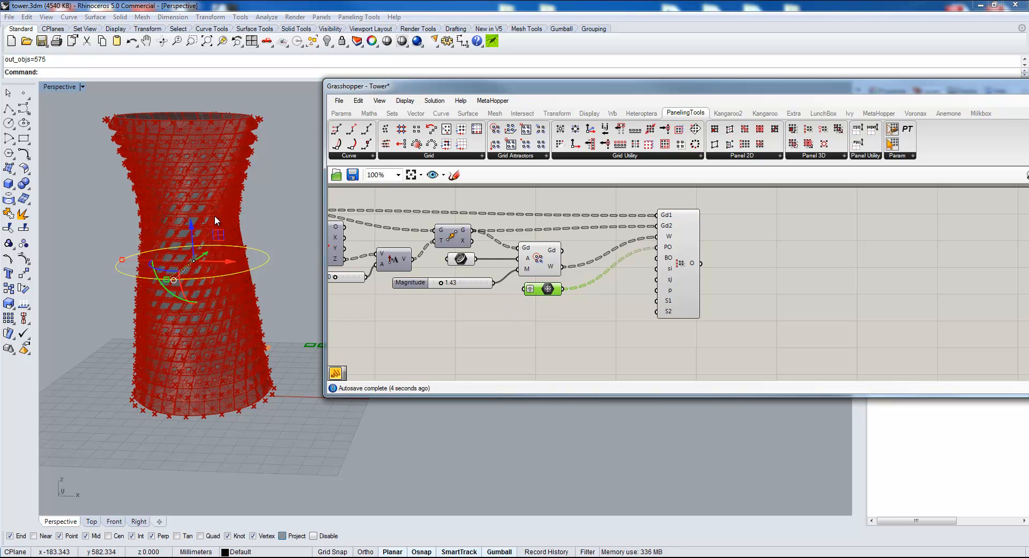
pyautogui.moveTo(259, 261); pyautogui.dragTo(256, 260, button='right')
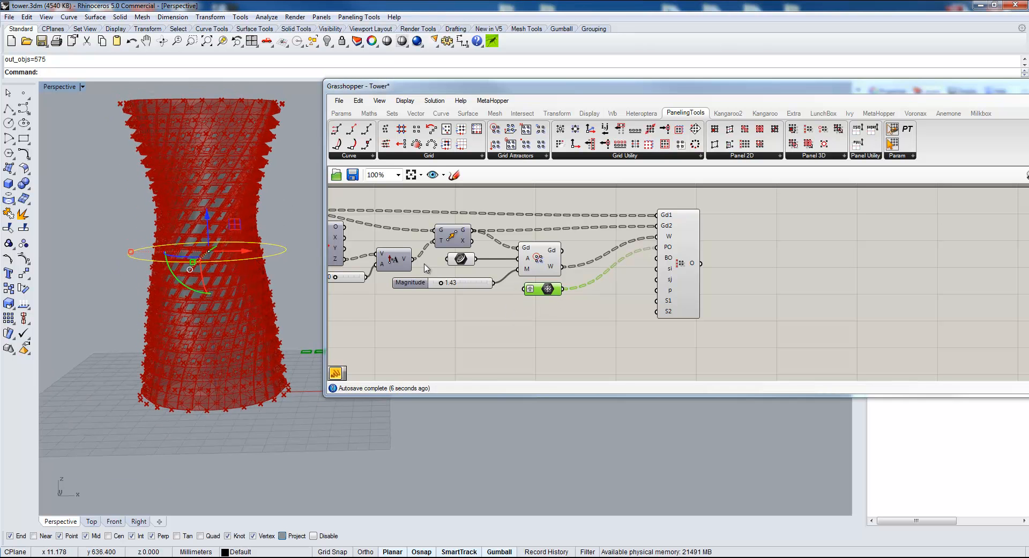
pyautogui.moveTo(411, 303); pyautogui.dragTo(625, 326, button='right')
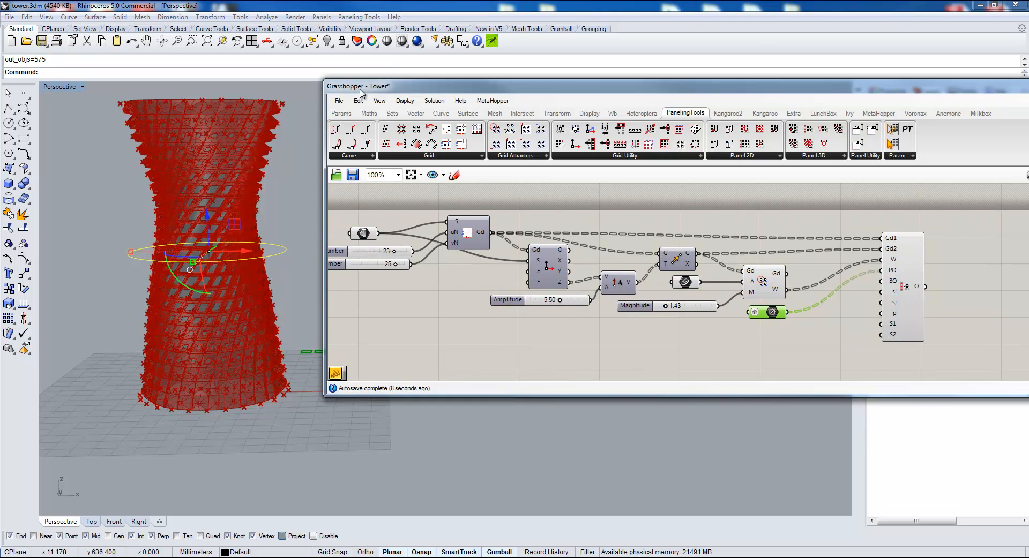
pyautogui.moveTo(363, 88); pyautogui.dragTo(470, 184)
# Step: Select the attractor circle around the tower and lower it vertically toward the tower's base
pyautogui.scroll(5, 179, 172)
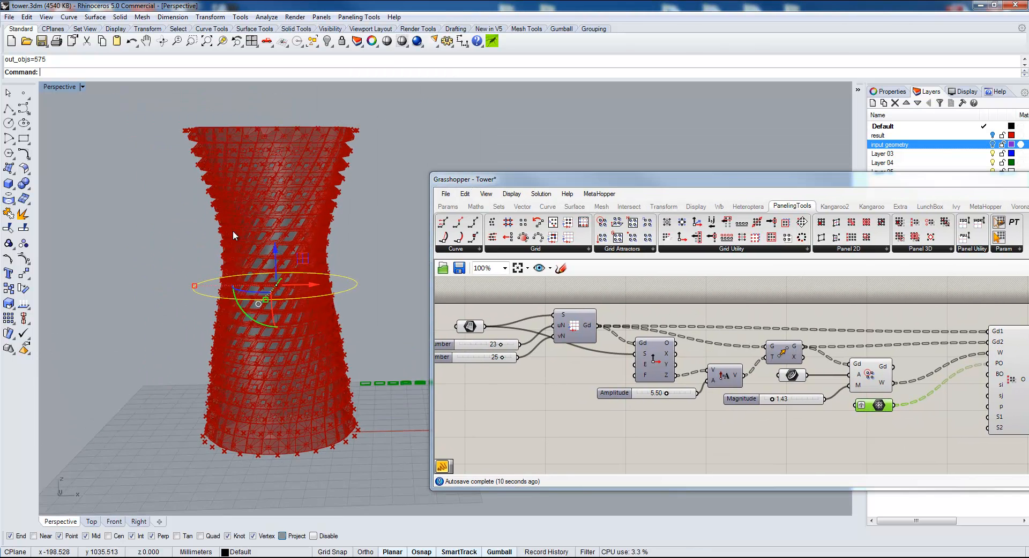
pyautogui.moveTo(234, 242); pyautogui.dragTo(214, 262, button='right')
pyautogui.click(118, 197)
pyautogui.moveTo(173, 175); pyautogui.dragTo(168, 205, button='right')
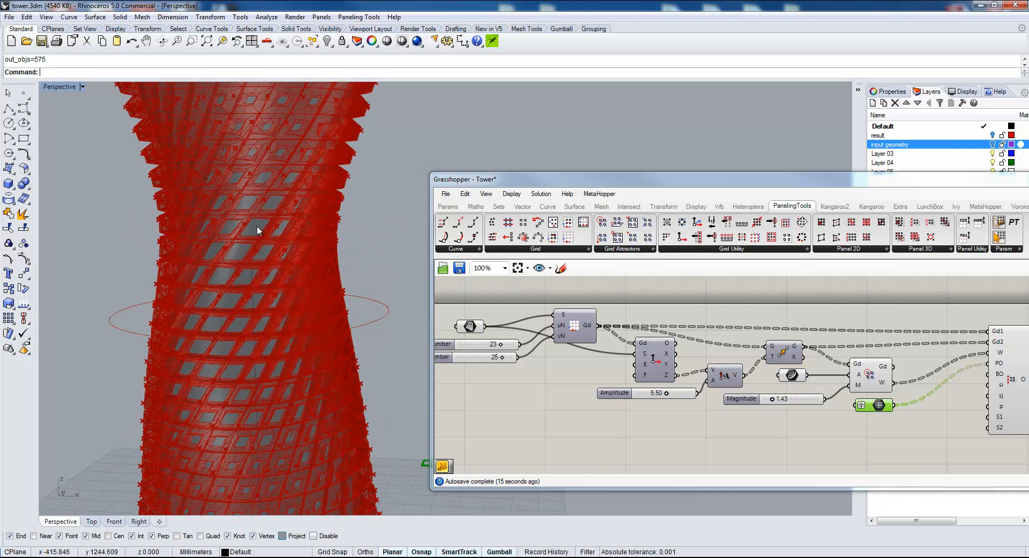
pyautogui.moveTo(257, 229); pyautogui.dragTo(269, 172, button='right')
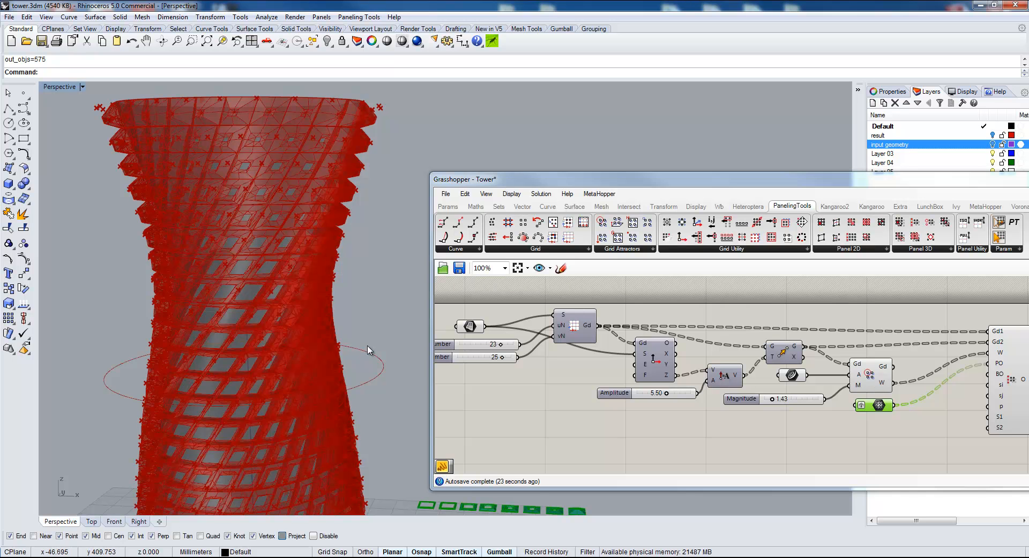
pyautogui.click(124, 360)
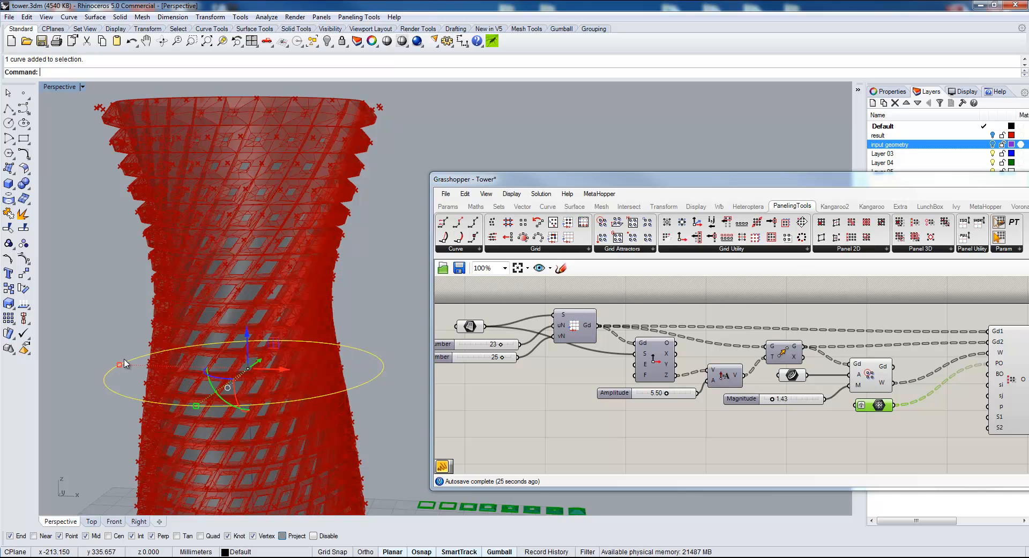
pyautogui.moveTo(246, 338); pyautogui.dragTo(248, 425)
pyautogui.scroll(-5, 196, 369)
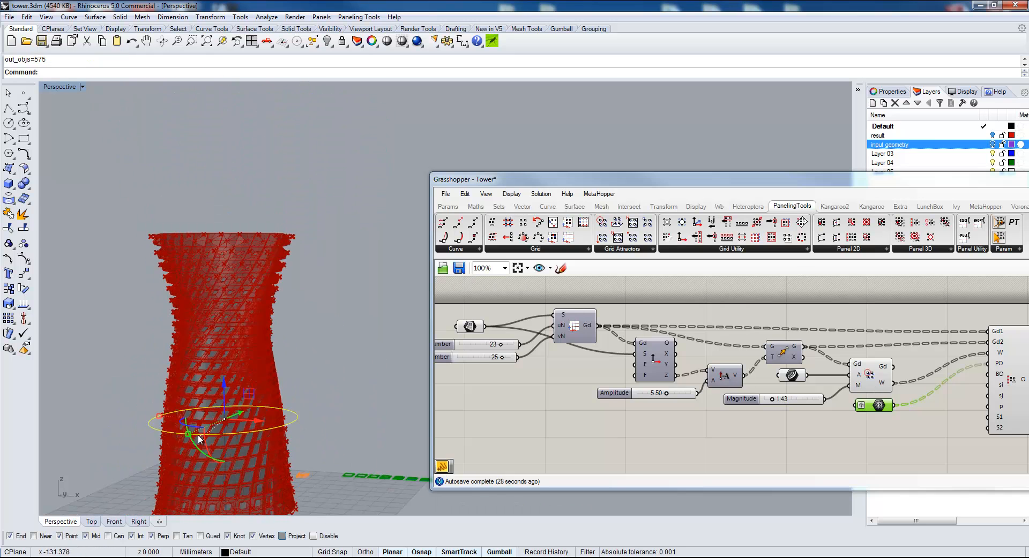
# Step: Raise the attractor circle vertically to the upper third of the tower
pyautogui.scroll(5, 228, 441)
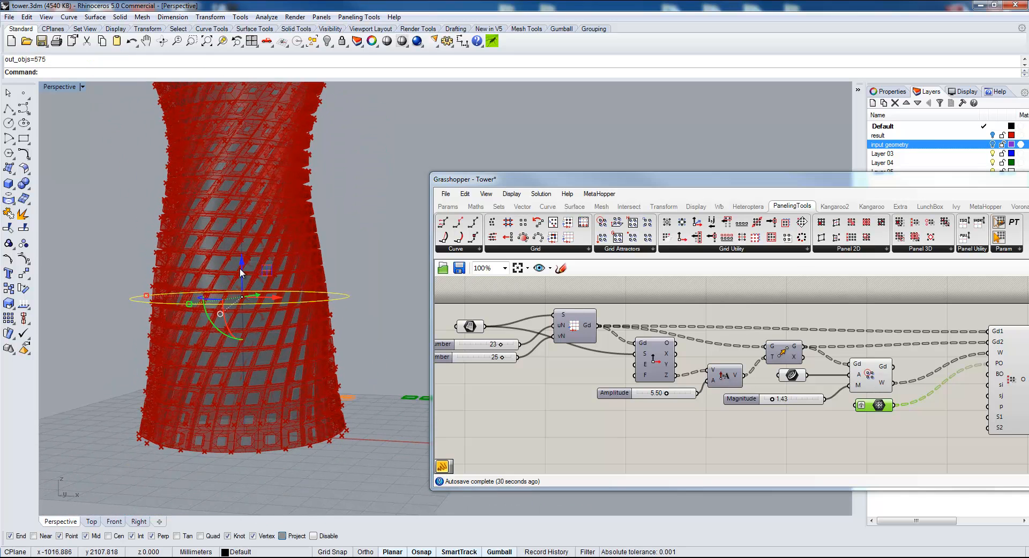
pyautogui.moveTo(241, 263); pyautogui.dragTo(257, 206)
pyautogui.scroll(-3, 241, 330)
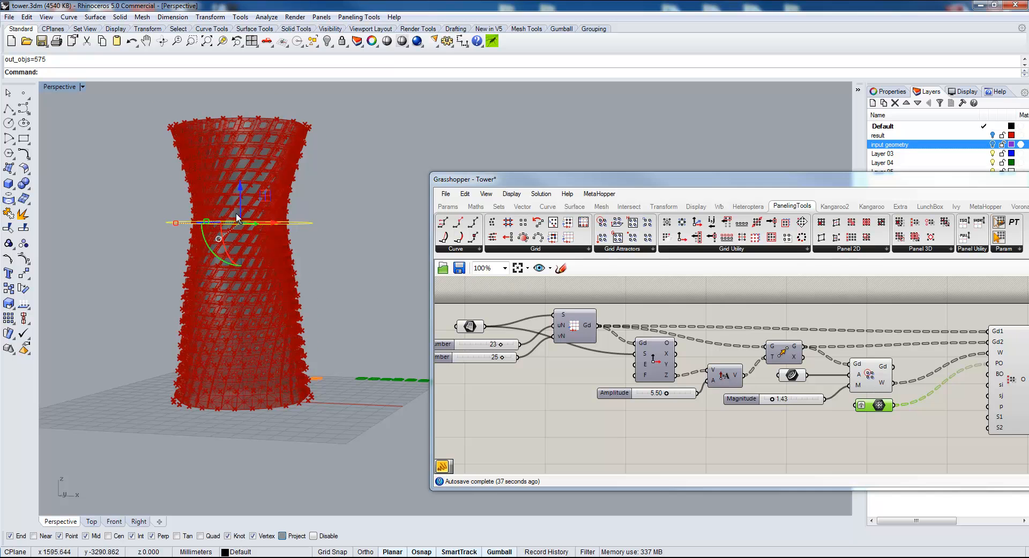
pyautogui.scroll(5, 238, 218)
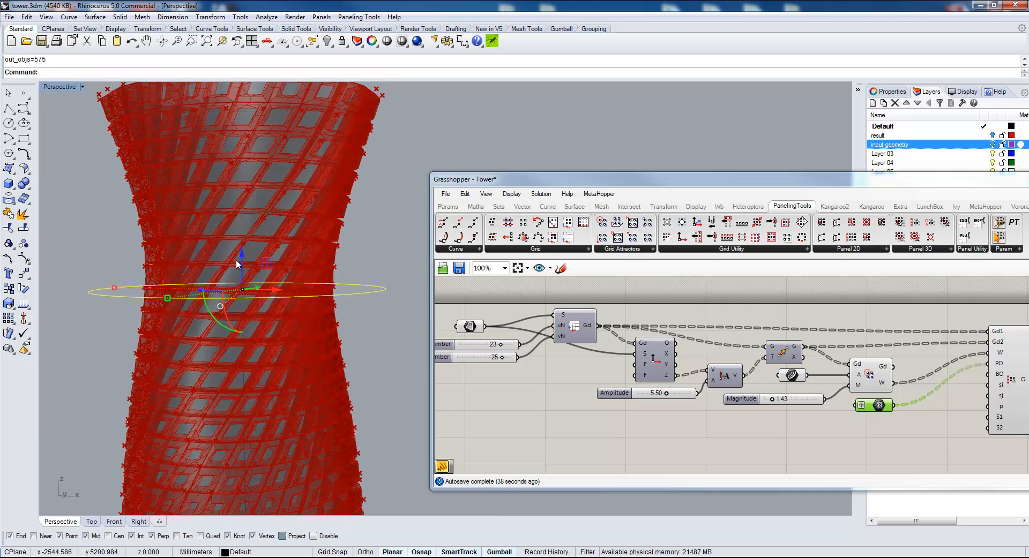
# Step: Lower the attractor circle back to about the tower's mid-height and inspect the panel openings across the whole skin
pyautogui.moveTo(244, 256); pyautogui.dragTo(246, 361)
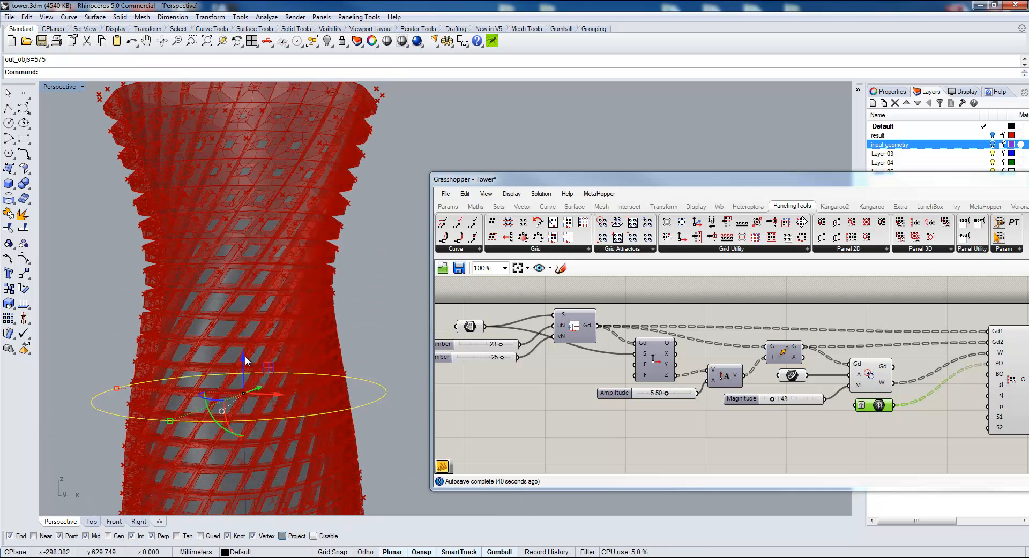
pyautogui.scroll(-6, 238, 340)
pyautogui.moveTo(188, 295); pyautogui.dragTo(222, 230, button='right')
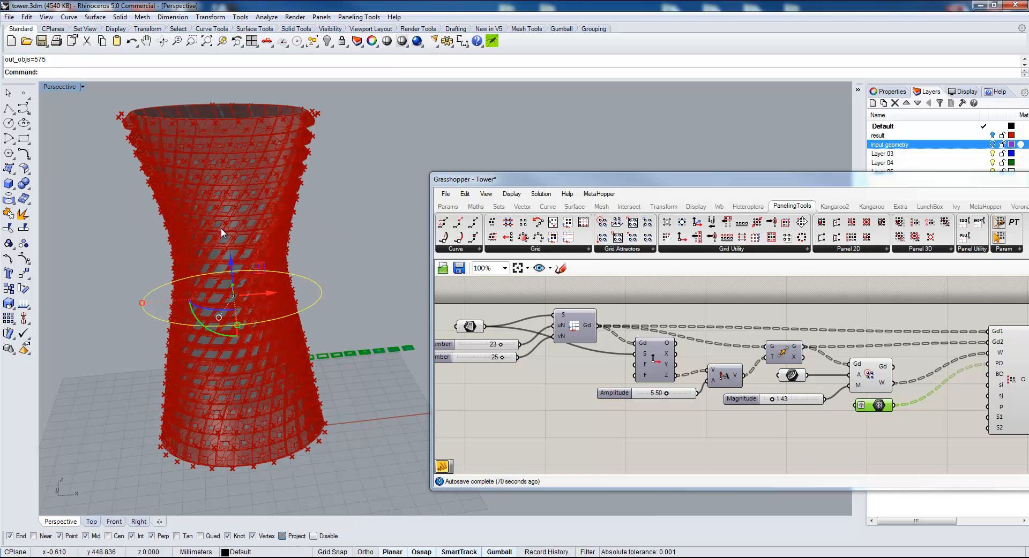
pyautogui.scroll(-4, 229, 259)
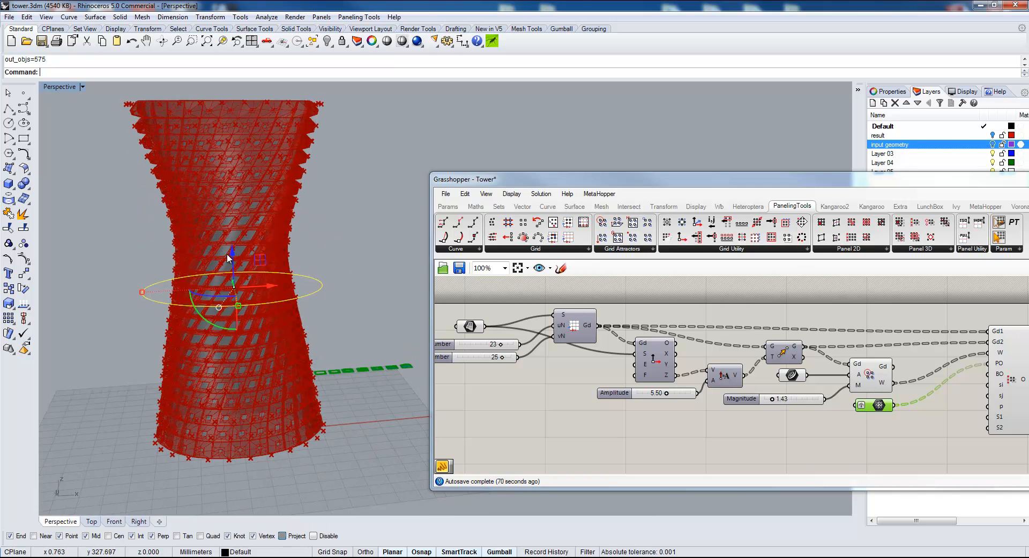
pyautogui.scroll(1, 254, 209)
pyautogui.keyDown('shift'); pyautogui.moveTo(258, 197); pyautogui.dragTo(250, 224, button='right'); pyautogui.keyUp('shift')
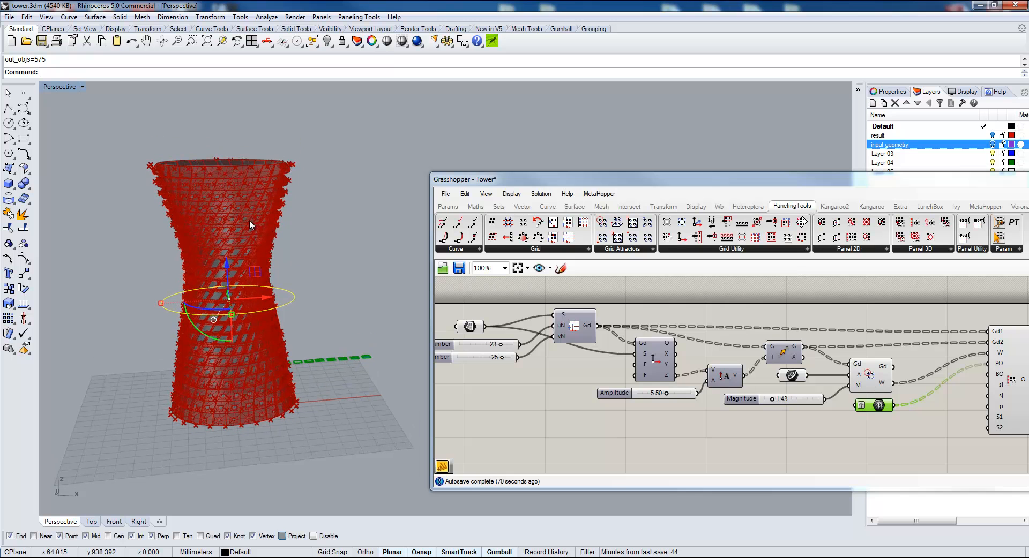
# Step: Bake the Morph 3D List component's output into Rhino with the resulting meshes grouped
pyautogui.moveTo(965, 355); pyautogui.dragTo(709, 320, button='right')
pyautogui.click(764, 342)
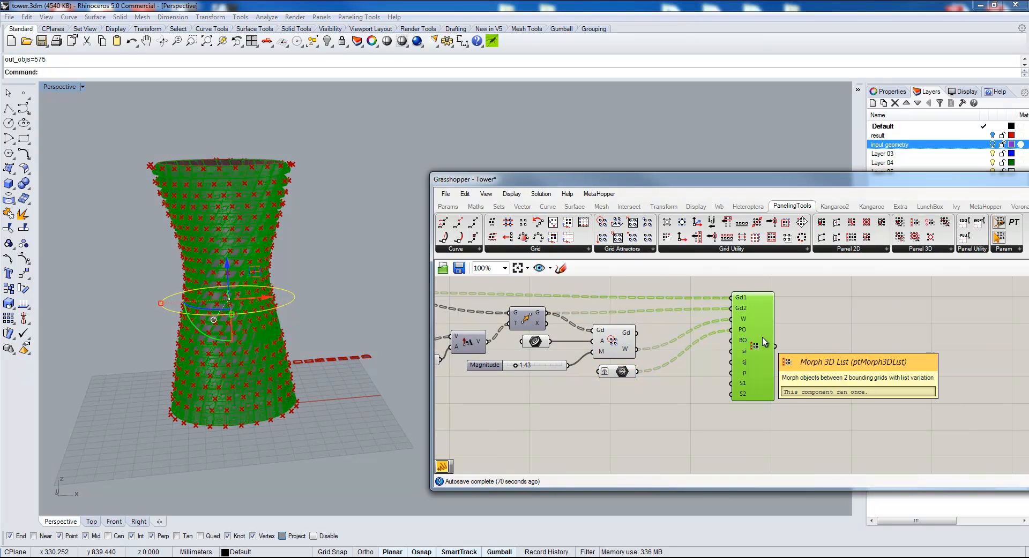
pyautogui.rightClick(762, 337)
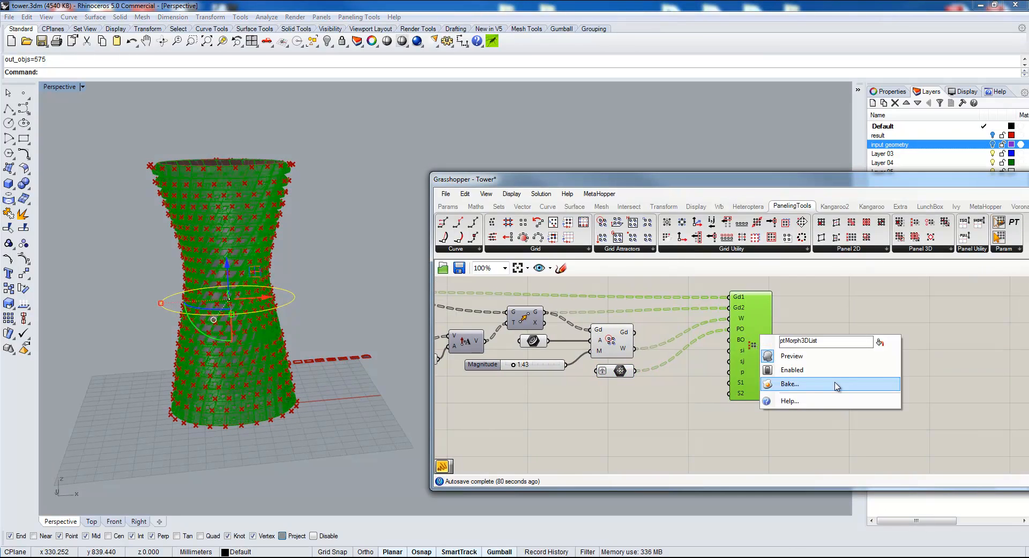
pyautogui.click(772, 383)
pyautogui.click(807, 445)
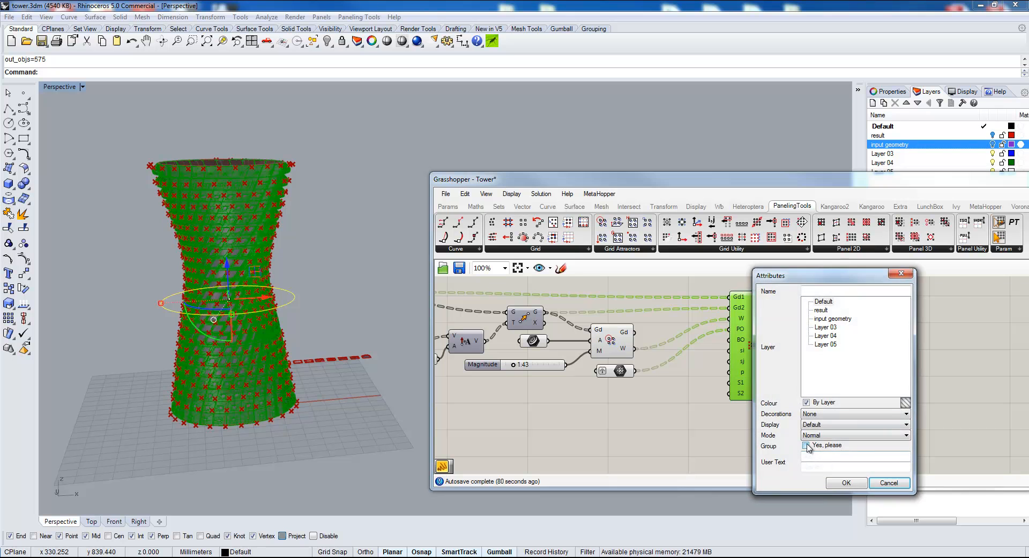
pyautogui.click(846, 483)
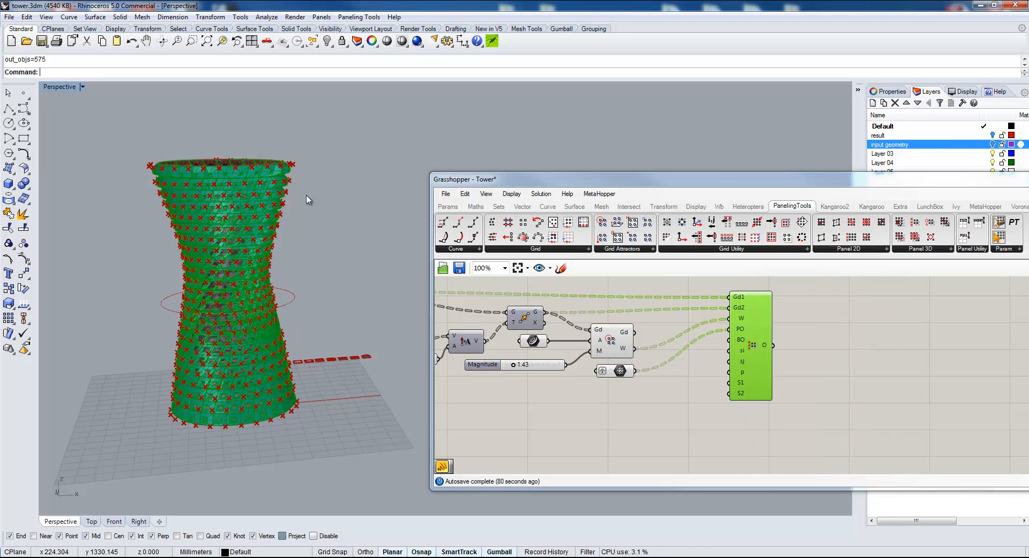
# Step: Move the baked panel group along the negative X direction, well clear of the original tower, and view it up close
pyautogui.click(251, 177)
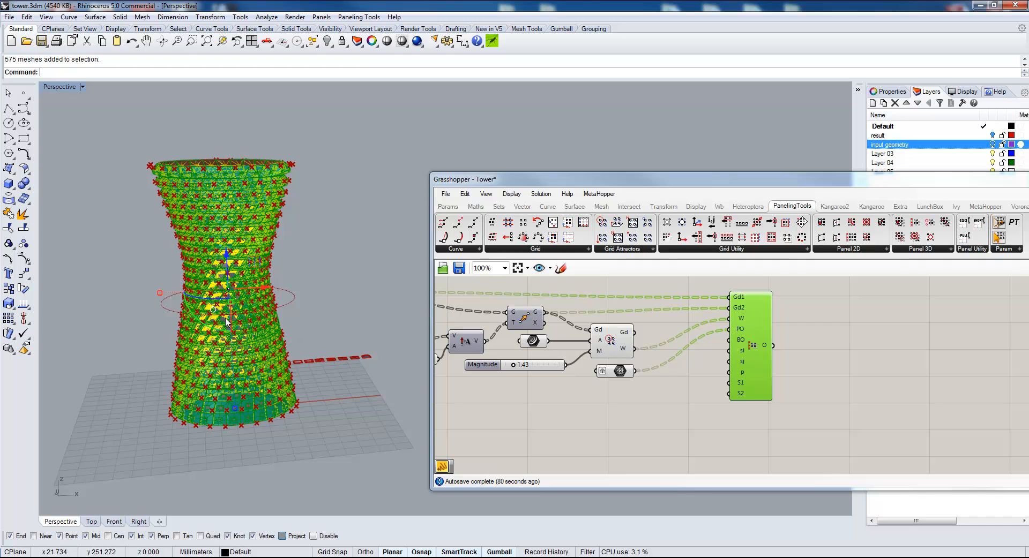
pyautogui.moveTo(262, 288); pyautogui.dragTo(131, 294)
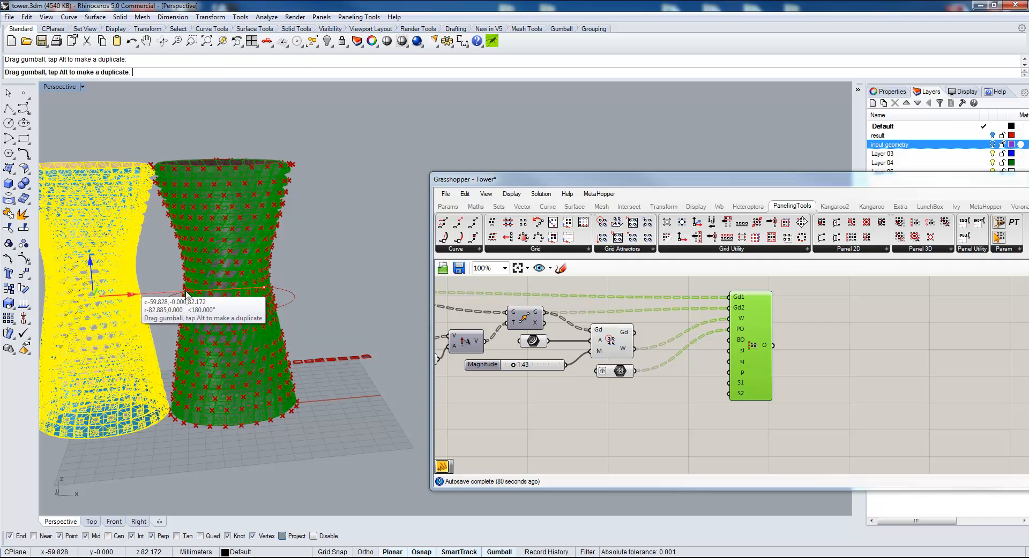
pyautogui.keyDown('ctrl'); pyautogui.moveTo(210, 294); pyautogui.dragTo(276, 279, button='right'); pyautogui.keyUp('ctrl')
pyautogui.scroll(-8, 279, 278)
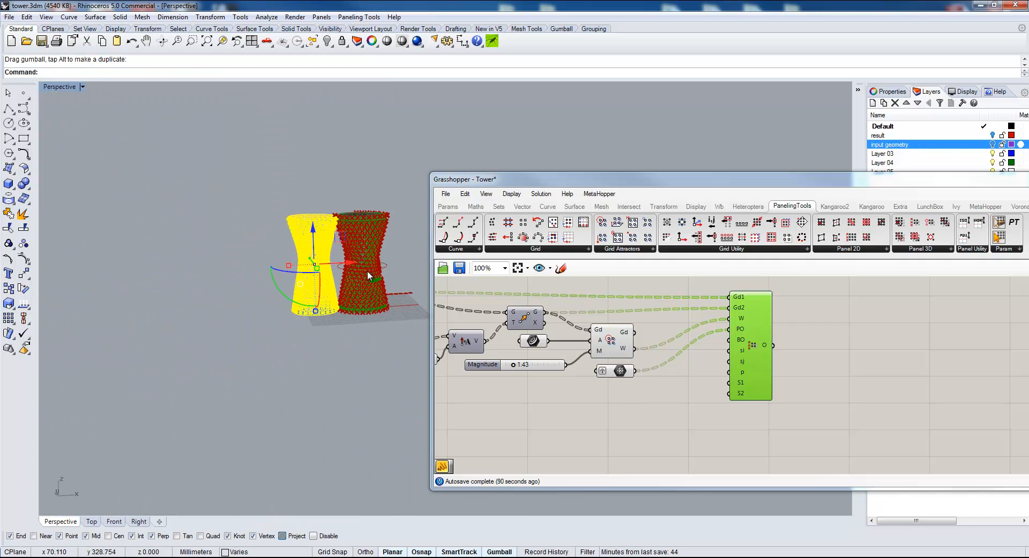
pyautogui.moveTo(347, 266); pyautogui.dragTo(124, 223)
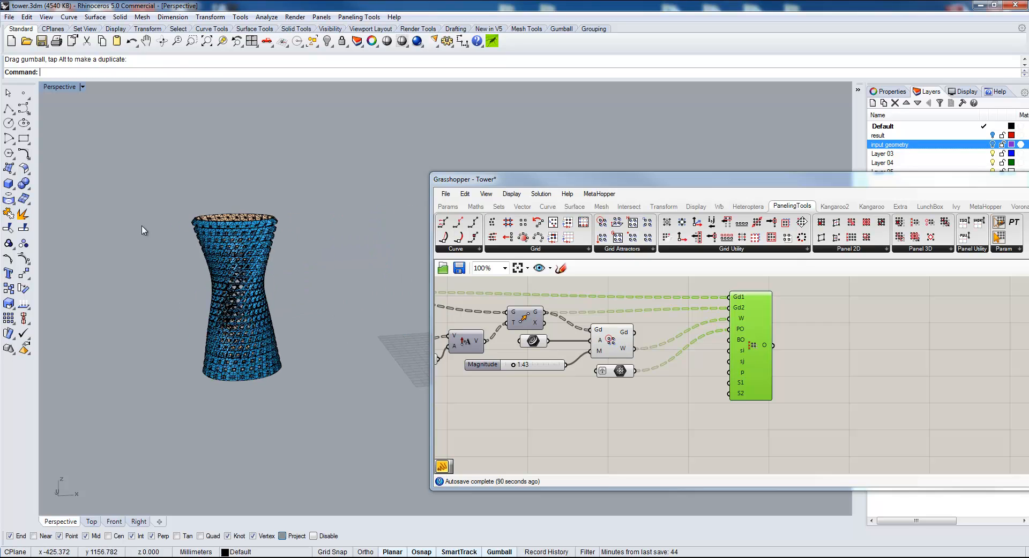
pyautogui.scroll(3, 261, 281)
pyautogui.scroll(3, 340, 305)
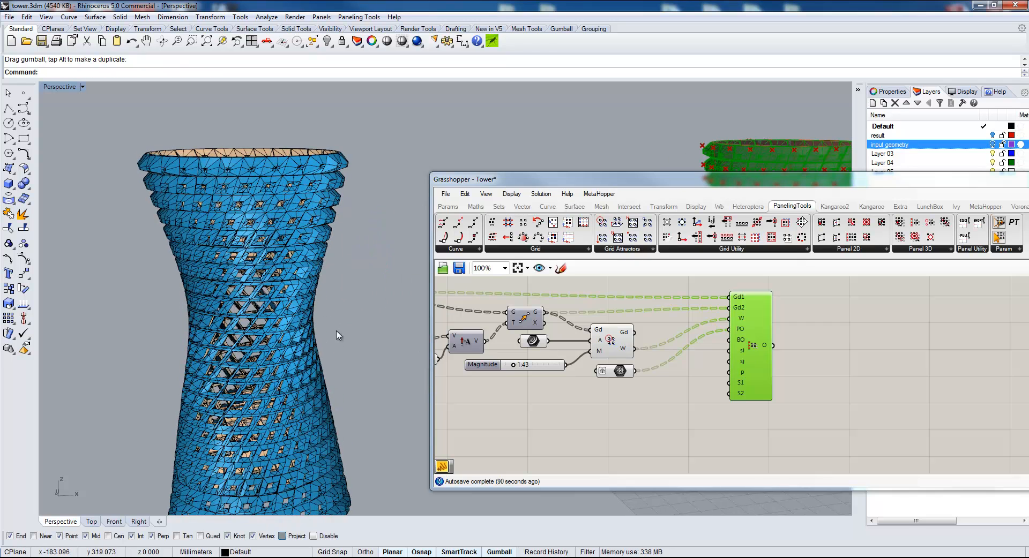